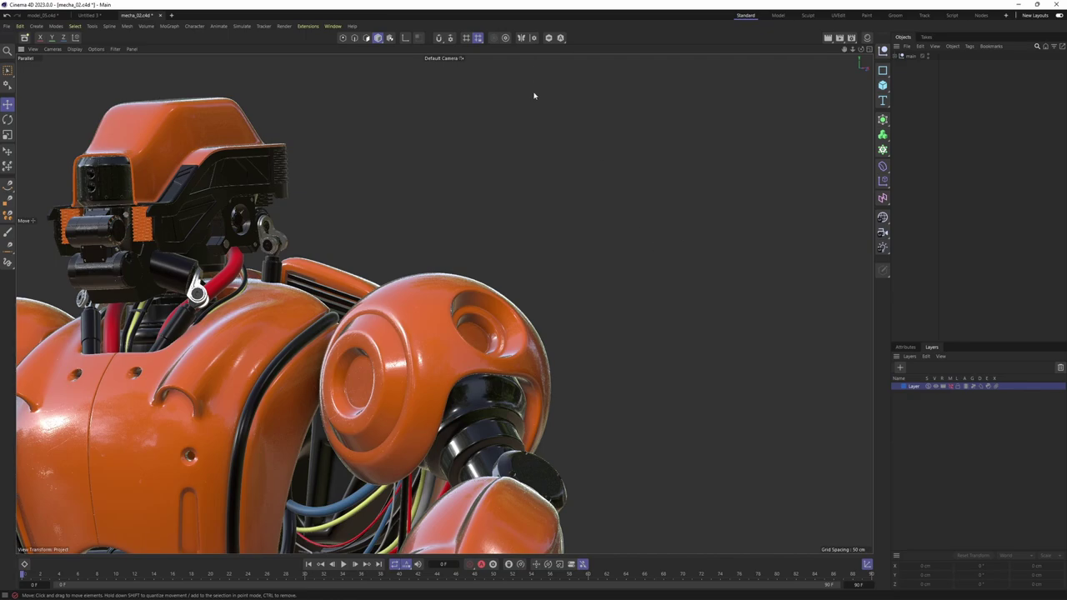
- Turn on modeling symmetry and open its Symmetry Hub settings as a floating window beside the robot
left_click(525, 38)
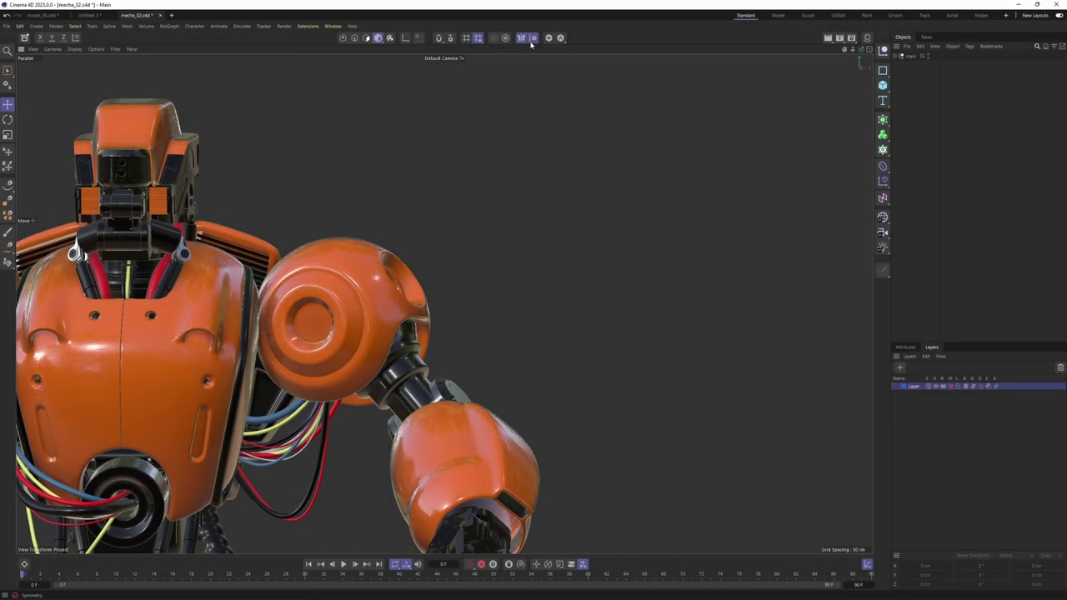
left_click(533, 39)
left_click_drag(527, 40, 776, 75)
left_click_drag(452, 189, 403, 217, "alt")
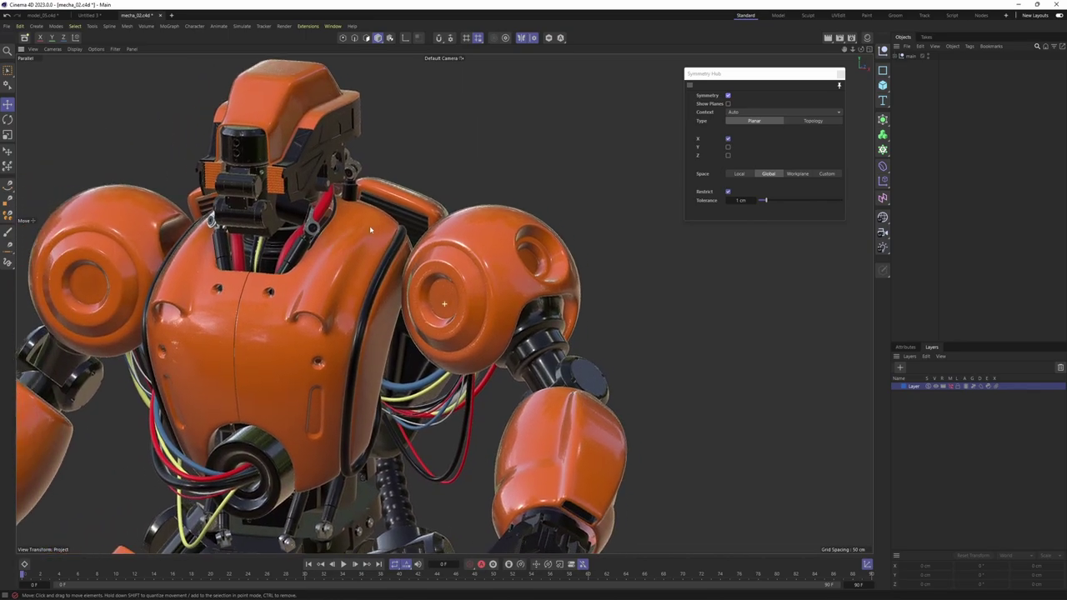
right_click_drag(403, 218, 382, 223, "alt")
- Select the orange chest armor, turn off its subdivision smoothing and enter polygon editing
left_click(276, 376)
left_click_drag(277, 376, 310, 364, "alt")
right_click_drag(310, 364, 285, 367, "alt")
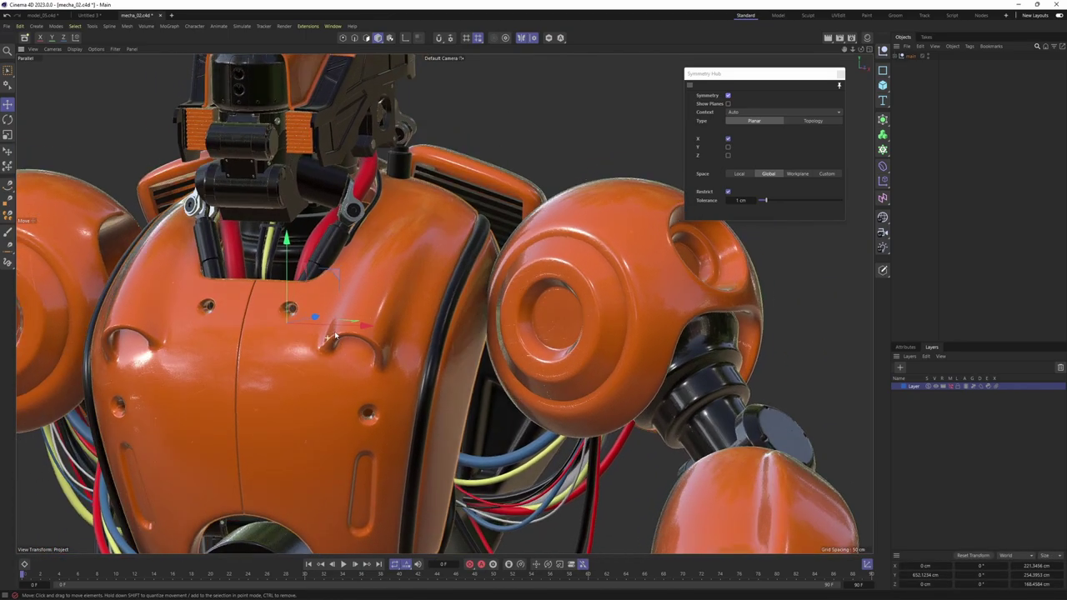
key("q")
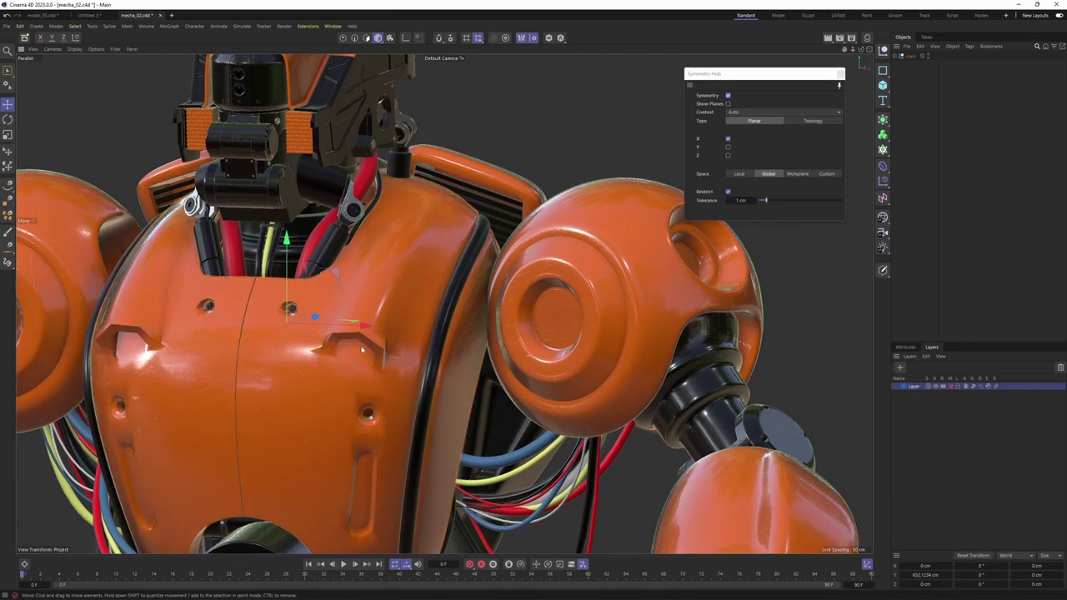
key("Return")
left_click_drag(354, 357, 358, 291, "alt")
scroll(358, 291, "up", 5)
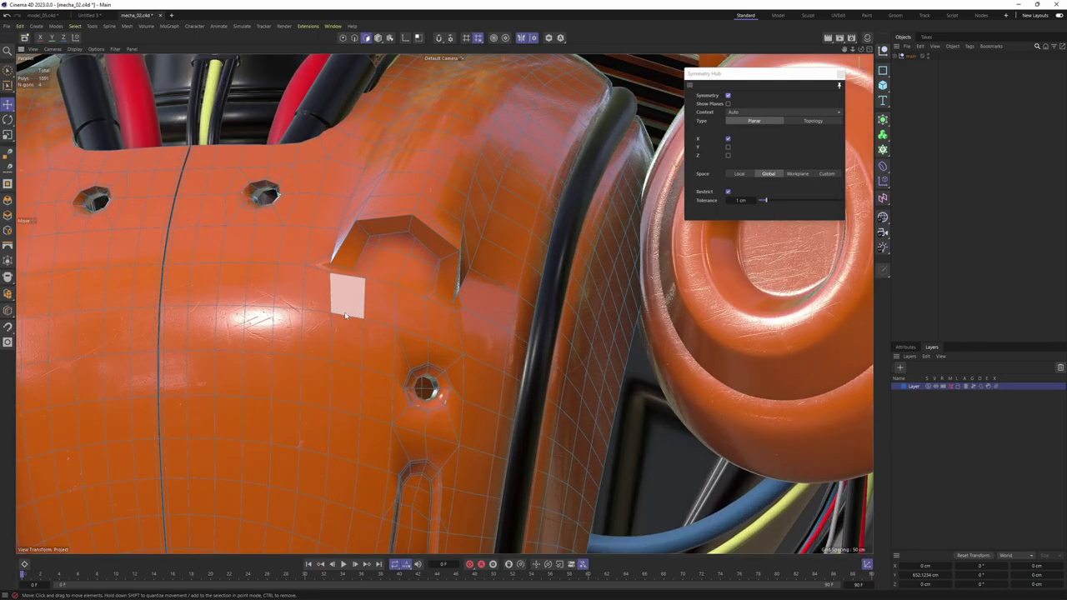
- Try symmetrical selection below the chest's curved recess with a four-polygon patch, a point and vertical edges
right_click_drag(357, 310, 379, 301)
scroll(375, 307, "down", 4)
mouse_move(375, 307)
left_mouse_down("alt")
mouse_move(353, 297)
mouse_move(347, 311)
left_mouse_up("alt")
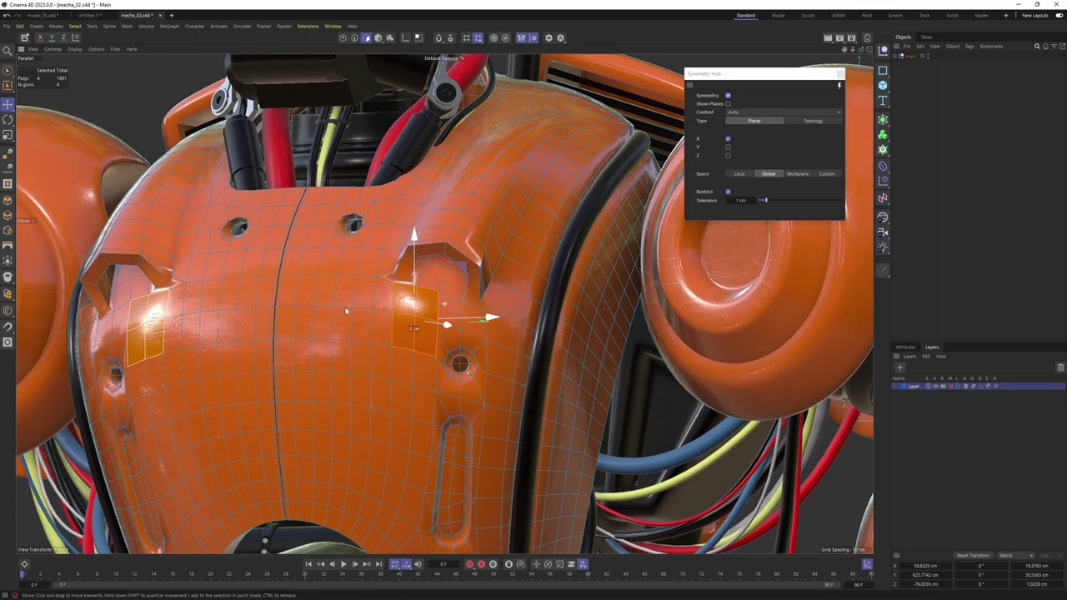
key("Return")
left_click(401, 320)
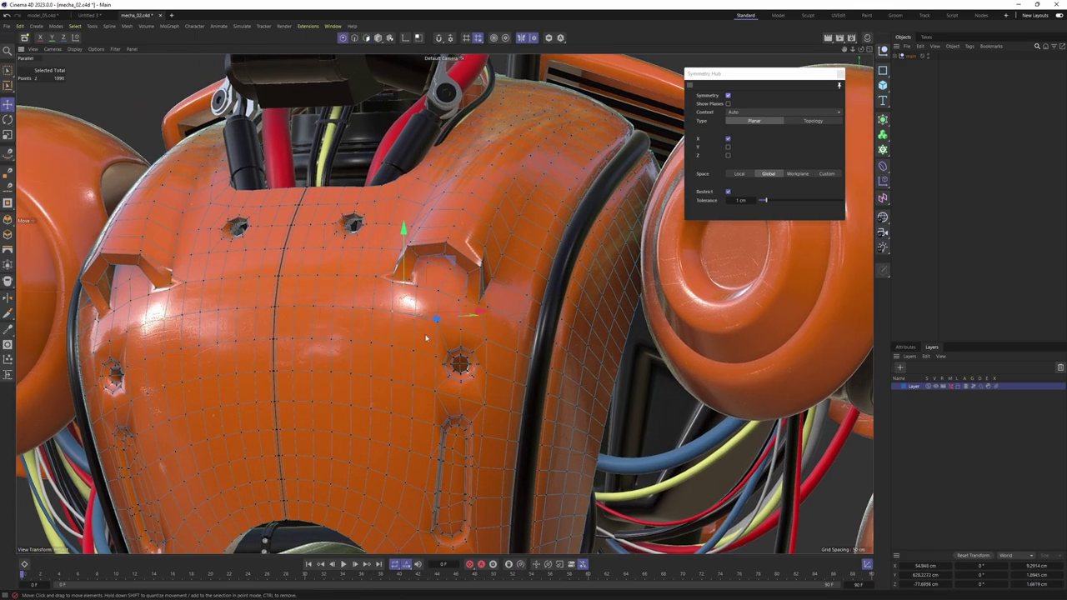
left_click_drag(428, 348, 414, 349, "alt")
key("Return")
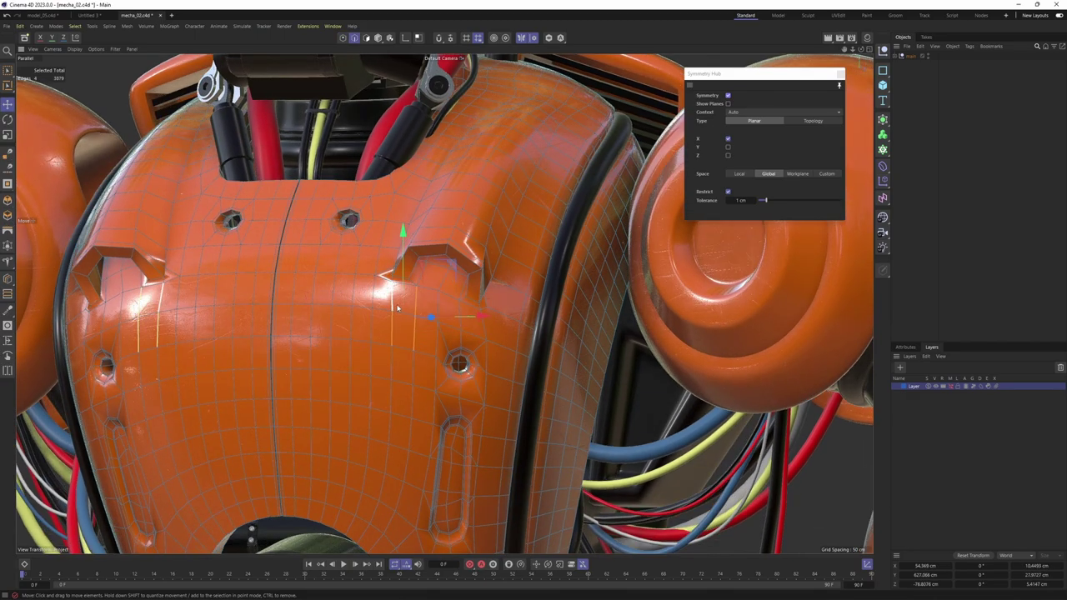
- Select a two-by-two polygon patch on the chest between the lower octagonal hole and the center seam
key("Return")
mouse_move(346, 317)
left_mouse_down("alt")
mouse_move(384, 323)
mouse_move(275, 334)
mouse_move(334, 298)
mouse_move(300, 302)
mouse_move(338, 305)
mouse_move(323, 340)
mouse_move(334, 323)
left_mouse_up("alt")
key("ctrl+z")
mouse_move(303, 357)
left_mouse_down()
mouse_move(323, 384)
mouse_move(327, 358)
left_mouse_up()
scroll(327, 360, "up", 10)
key("m")
key("q")
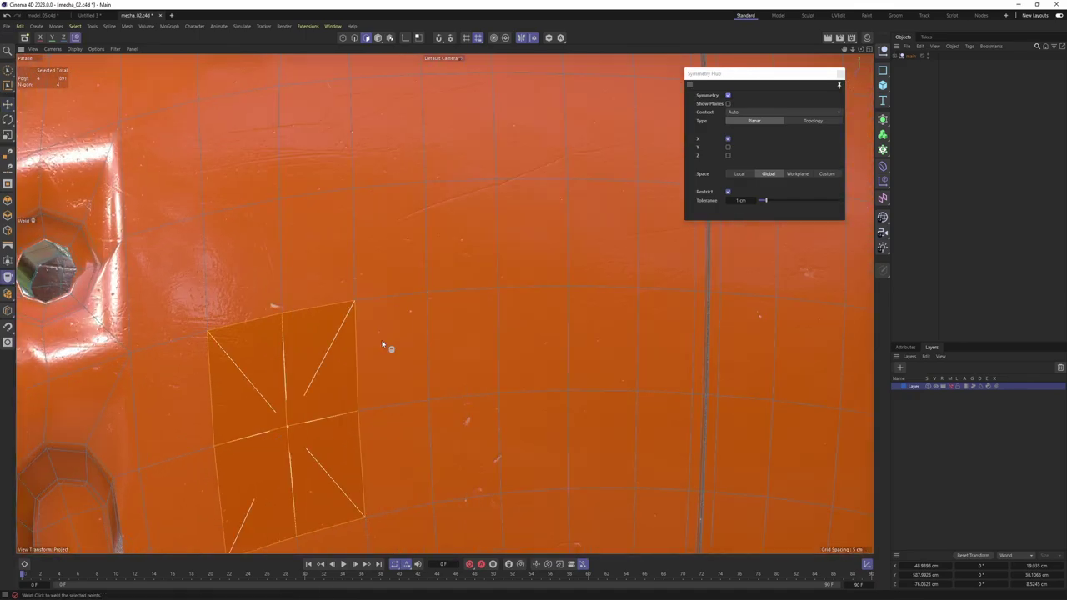
left_click_drag(384, 322, 369, 305, "alt")
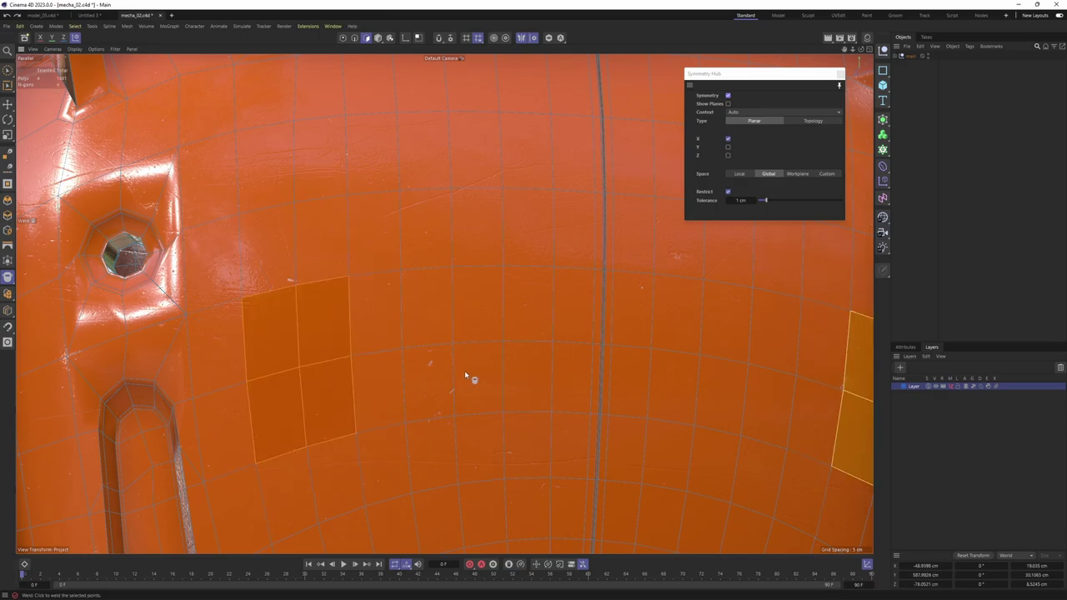
- Inset the two-by-two patch slightly and round it with Fit Circle
key("e")
key("m")
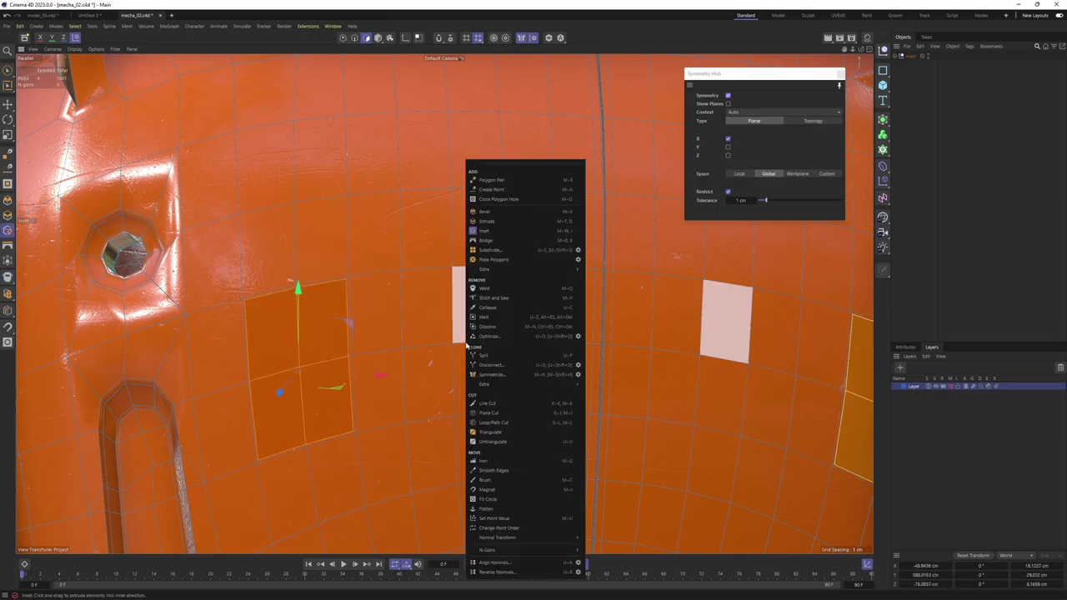
left_click(524, 498)
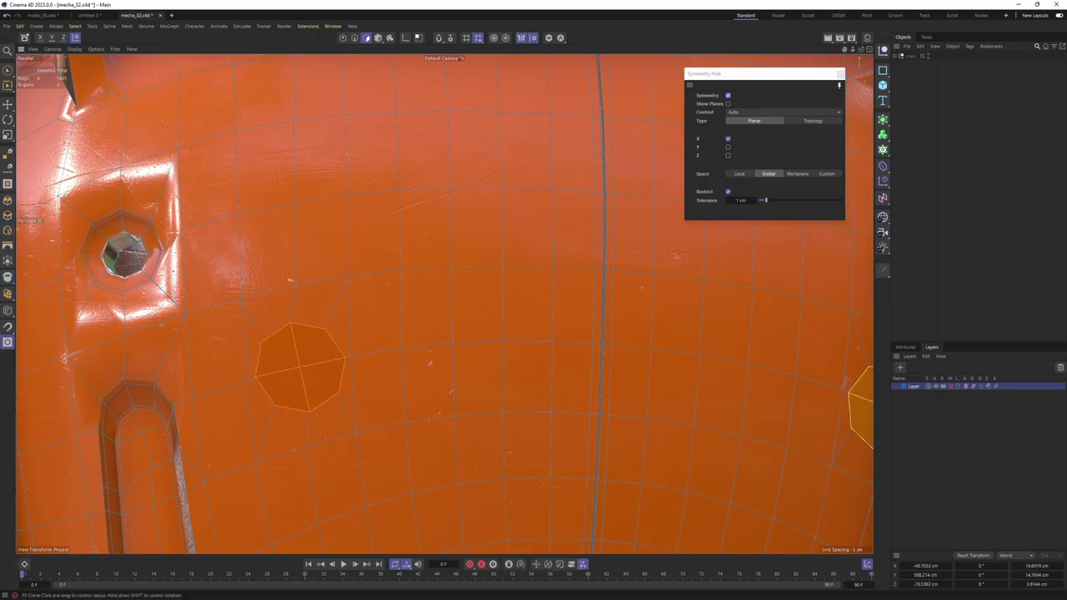
left_click_drag(525, 440, 517, 386, "alt")
scroll(517, 386, "up", 2)
- Inset the circular patch again and move its center inward to form a recess in the chest
key("i")
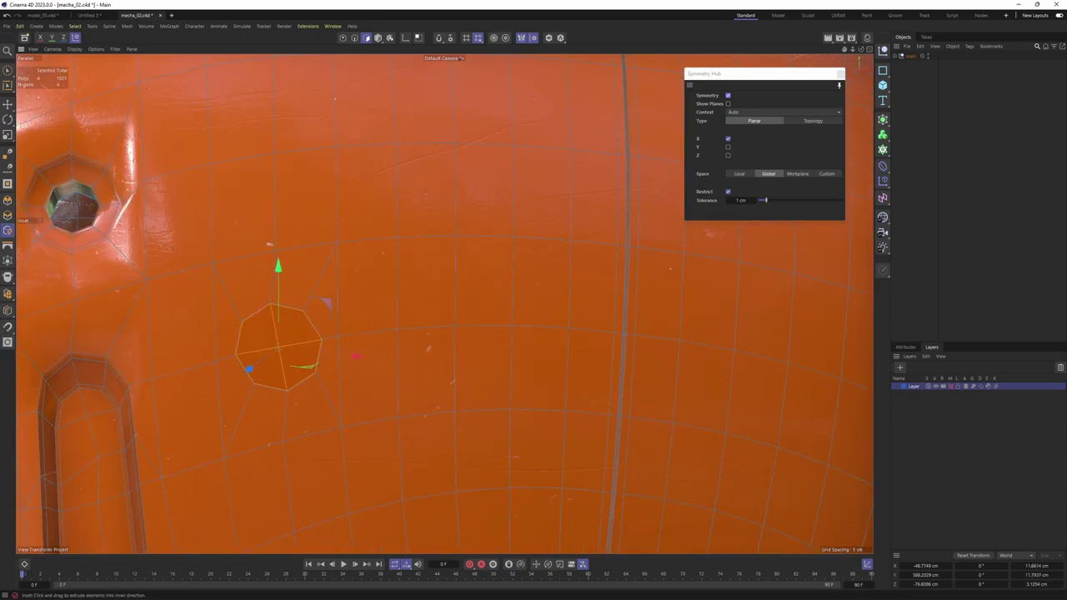
left_click_drag(585, 448, 554, 448)
left_click_drag(498, 368, 396, 367, "alt")
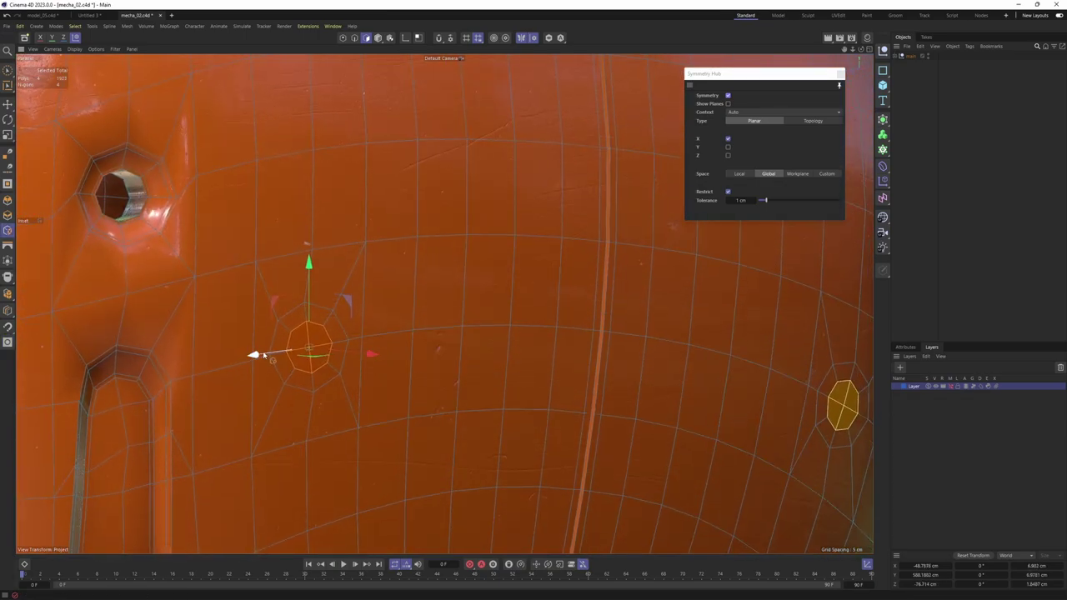
left_click_drag(264, 355, 253, 353)
scroll(254, 356, "up", 6)
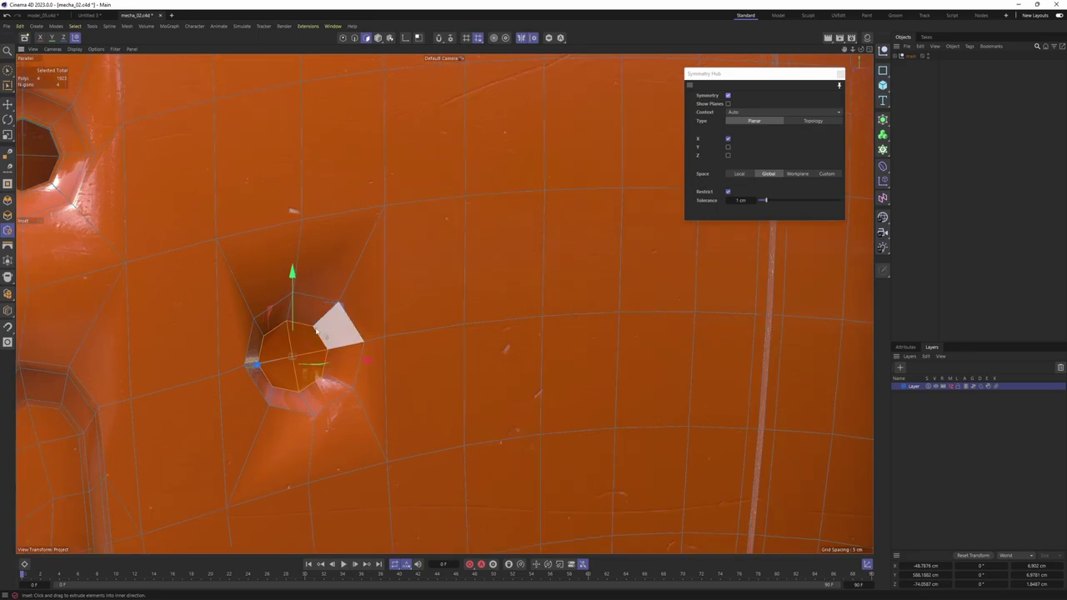
- Cut supporting edge loops around the new recess with Loop/Path Cut and deselect the chest mesh
key("k")
key("l")
left_click(334, 307)
left_click(319, 321)
scroll(362, 309, "down", 5)
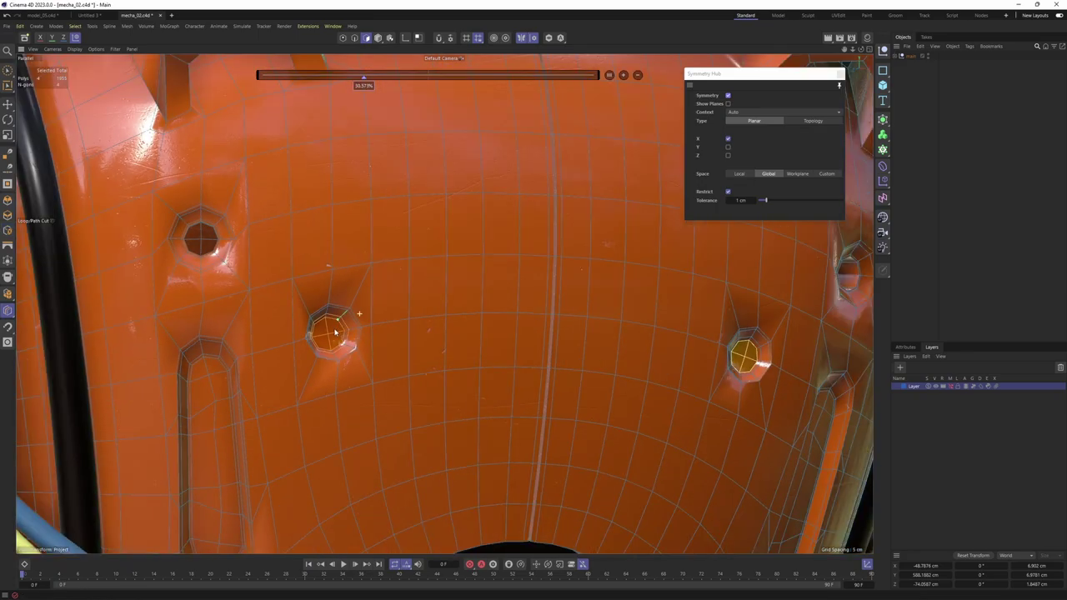
left_click_drag(362, 310, 289, 334, "alt")
left_click(1003, 255)
- Select the five-polygon patch beside the neck opening's corner and inset it slightly
left_click_drag(557, 299, 442, 305, "alt")
key("q")
key("e")
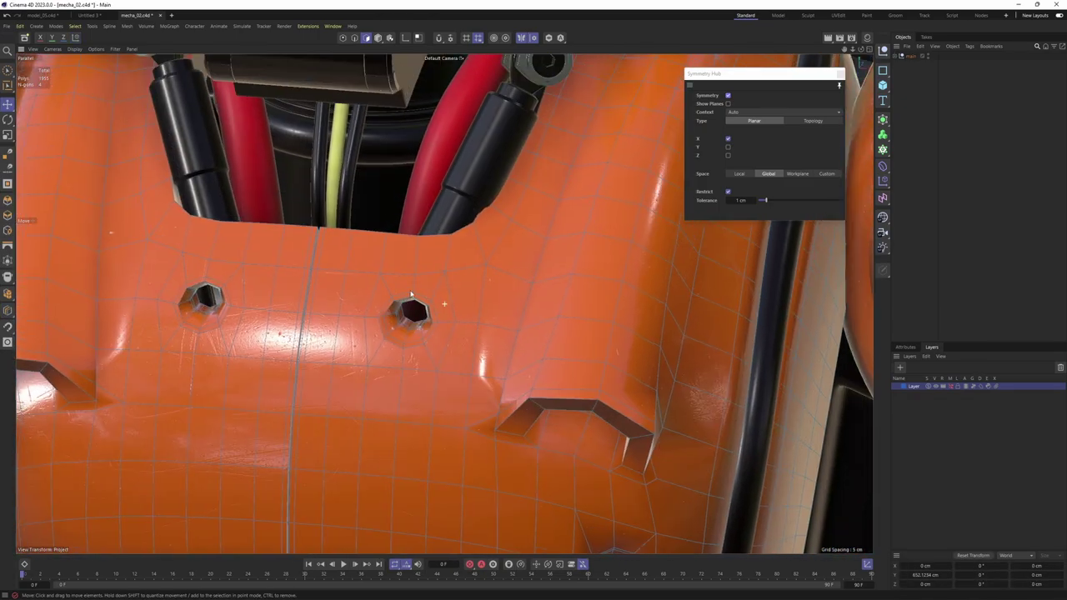
right_click_drag(442, 305, 442, 286, "alt")
left_click_drag(505, 271, 492, 300, "alt")
mouse_move(499, 312)
right_mouse_down()
mouse_move(483, 311)
mouse_move(478, 275)
right_mouse_up()
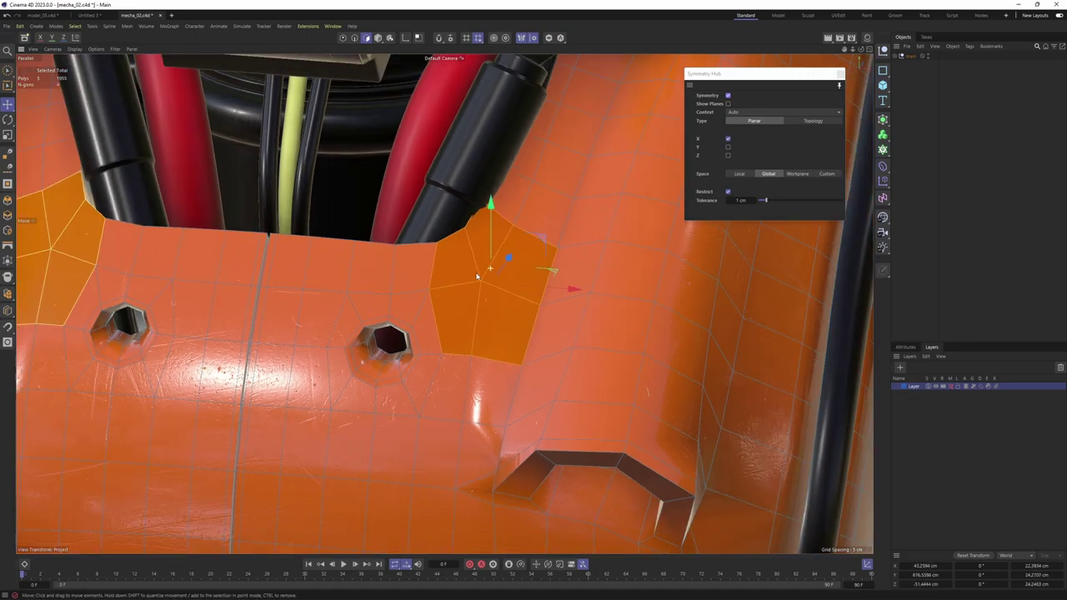
left_click_drag(479, 275, 511, 334, "alt")
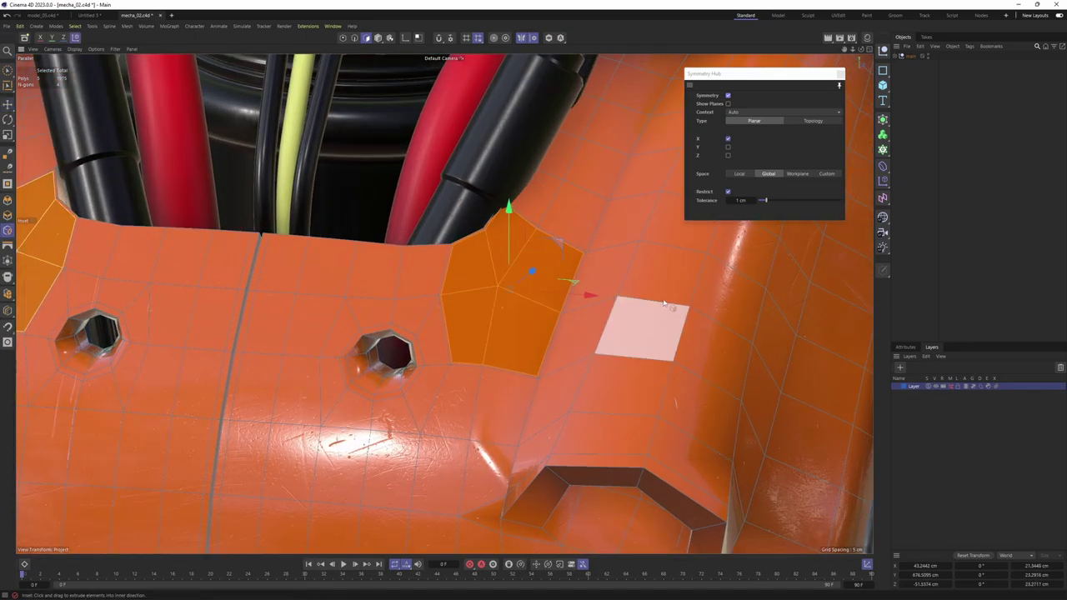
- Round the patch beside the neck opening with Fit Circle and push it inward to form a hole
right_click(659, 275)
left_click(708, 499)
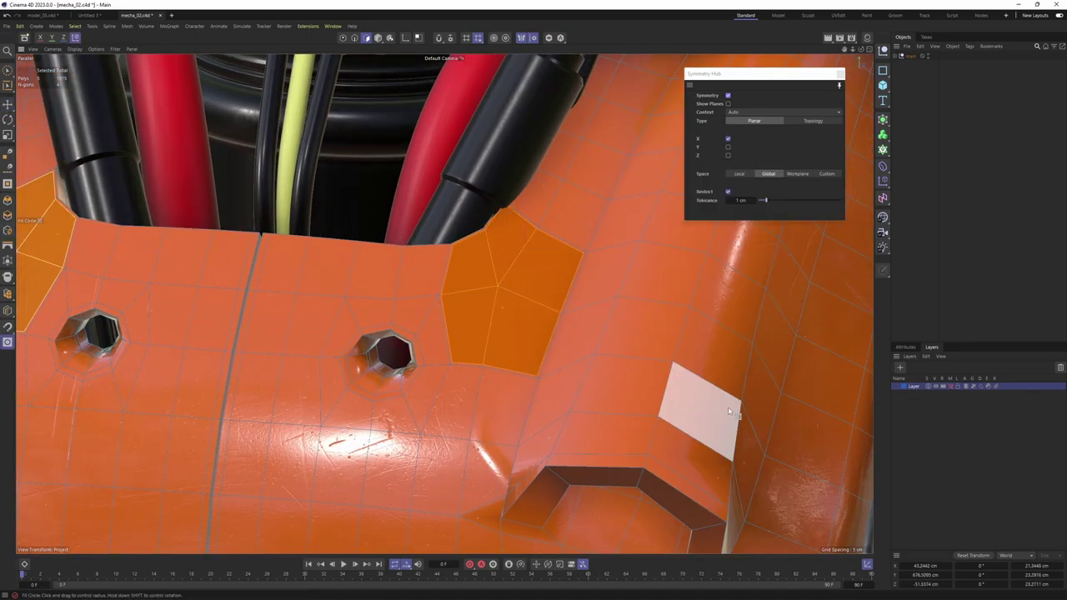
mouse_move(642, 330)
left_mouse_down()
mouse_move(617, 330)
mouse_move(659, 325)
left_mouse_up()
right_click_drag(613, 293, 575, 283, "alt")
key("e")
left_click_drag(548, 269, 556, 295, "alt")
- Cut a supporting edge loop around the neck-side hole's rim and deselect the chest mesh
scroll(556, 295, "up", 5)
key("k")
key("l")
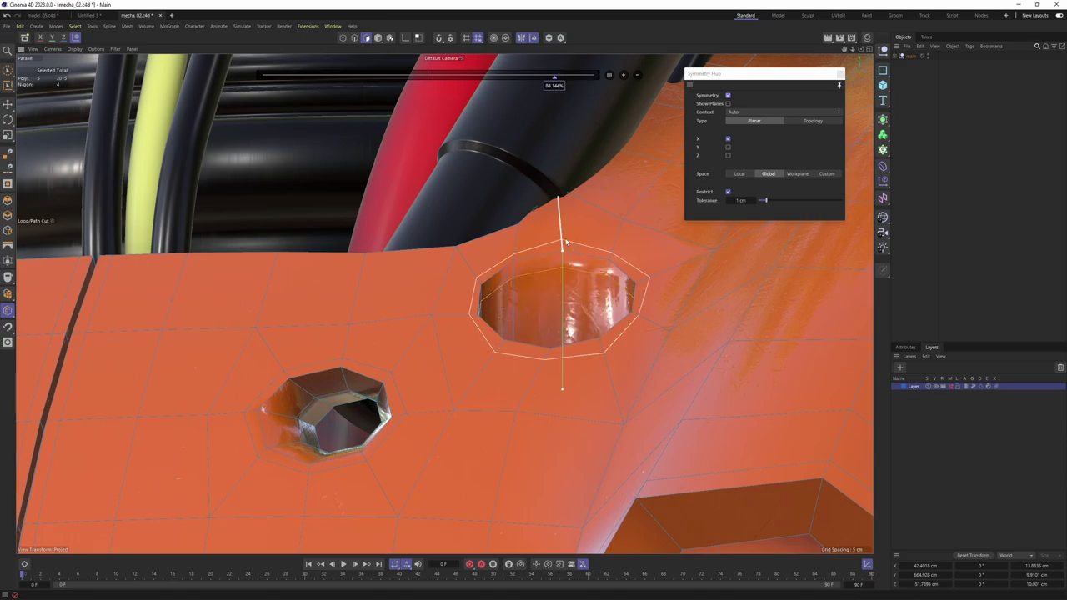
left_click(927, 267)
- Examine the mirrored holes on the smoothed chest and turn on display of the symmetry planes
left_click_drag(539, 286, 520, 315, "alt")
right_click_drag(521, 315, 462, 334, "alt")
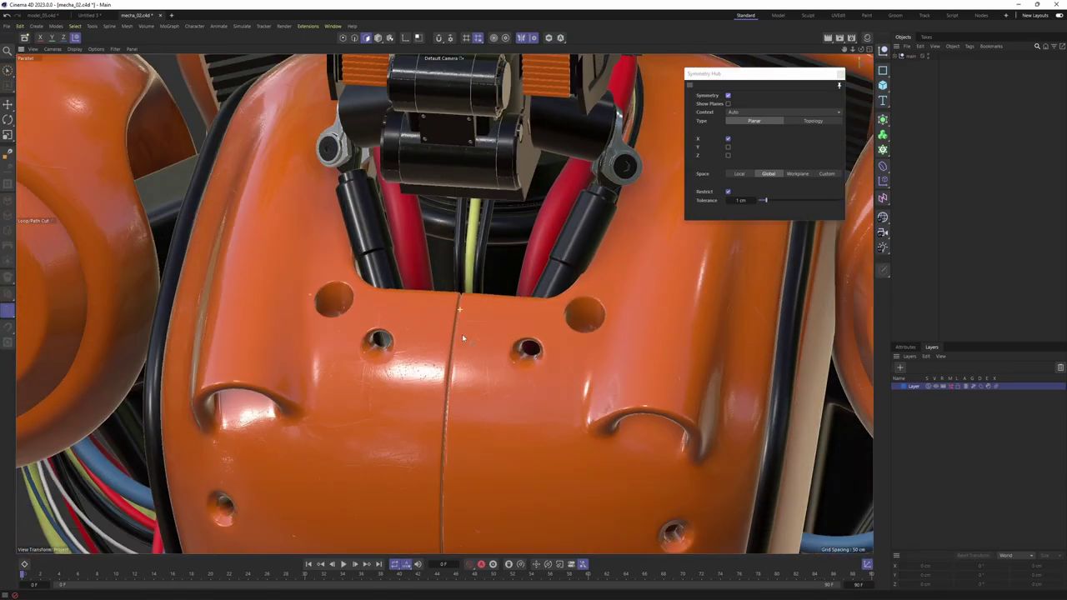
left_click_drag(462, 333, 515, 335, "alt")
middle_click_drag(515, 335, 456, 273, "alt")
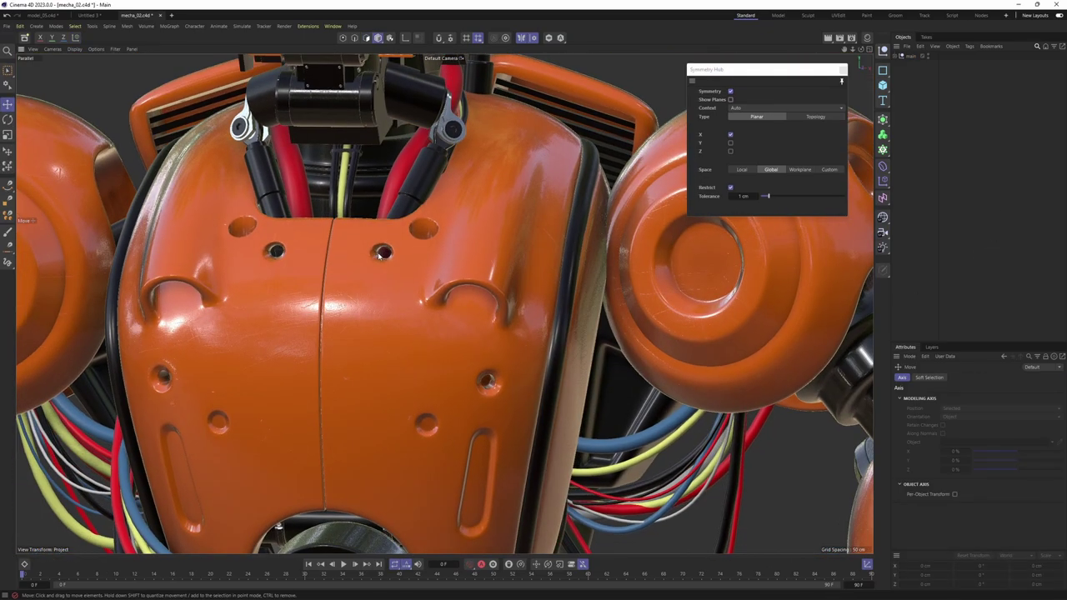
left_click_drag(367, 260, 381, 228, "alt")
scroll(381, 243, "up", 2)
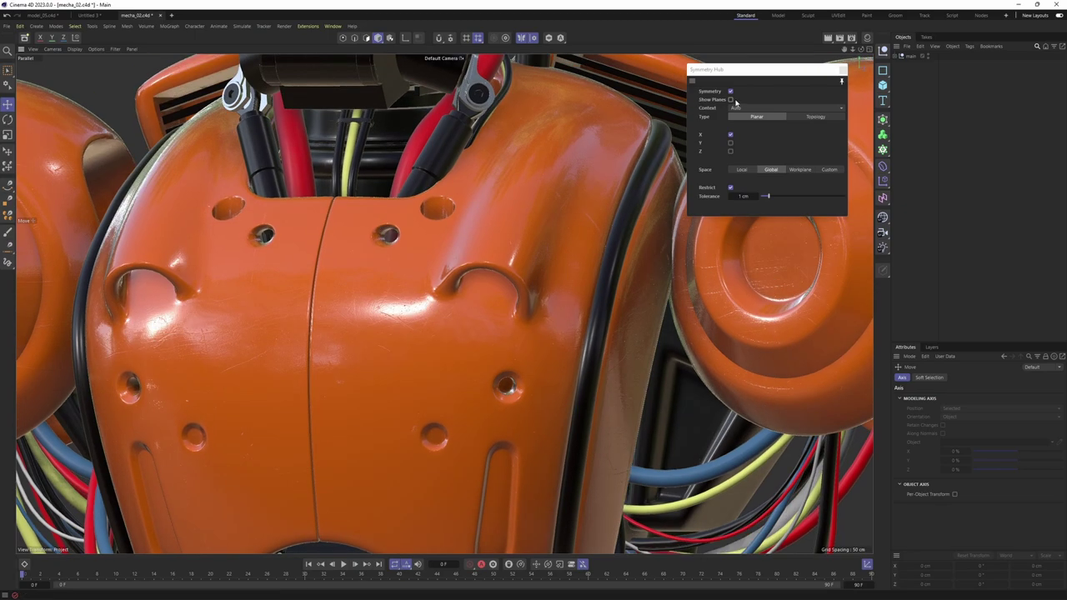
left_click_drag(616, 146, 495, 202, "alt")
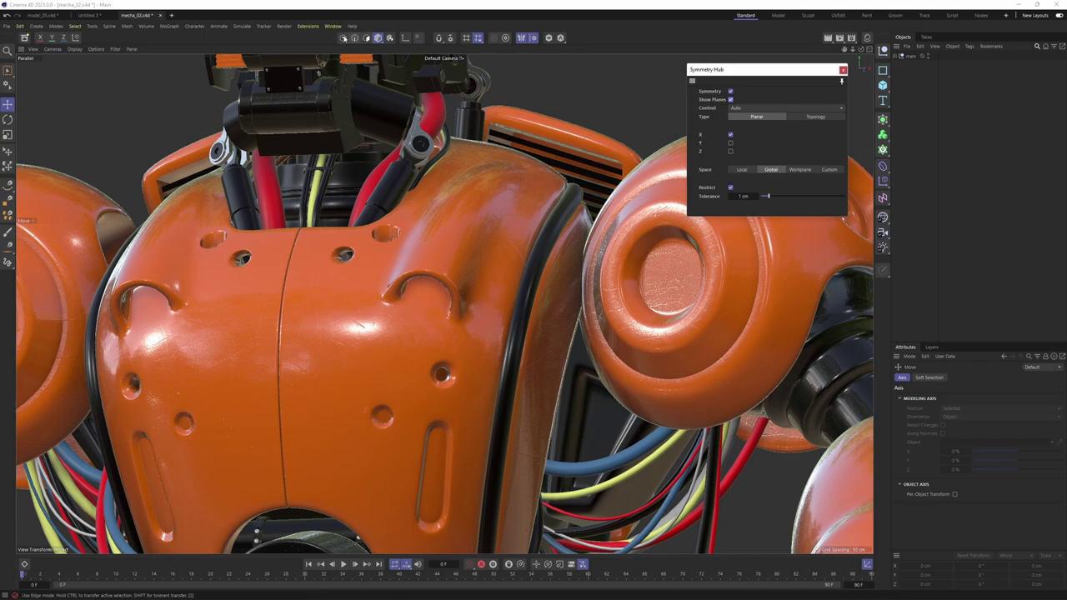
- Select the chest armor's child polygon mesh and a single polygon below its curved recess
left_click(417, 254)
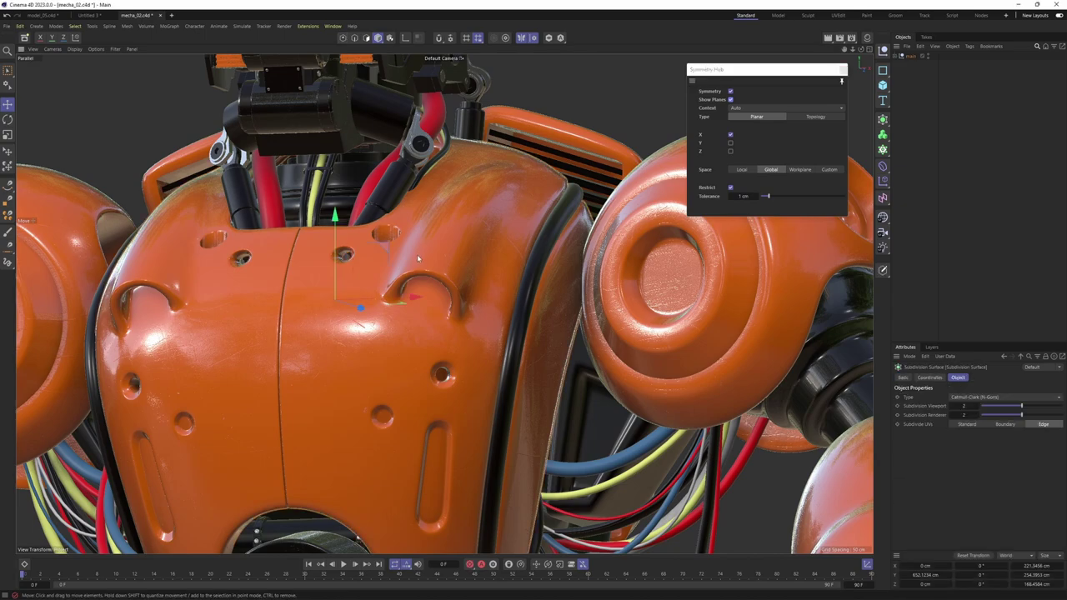
key("Return")
key("Return")
key("Return")
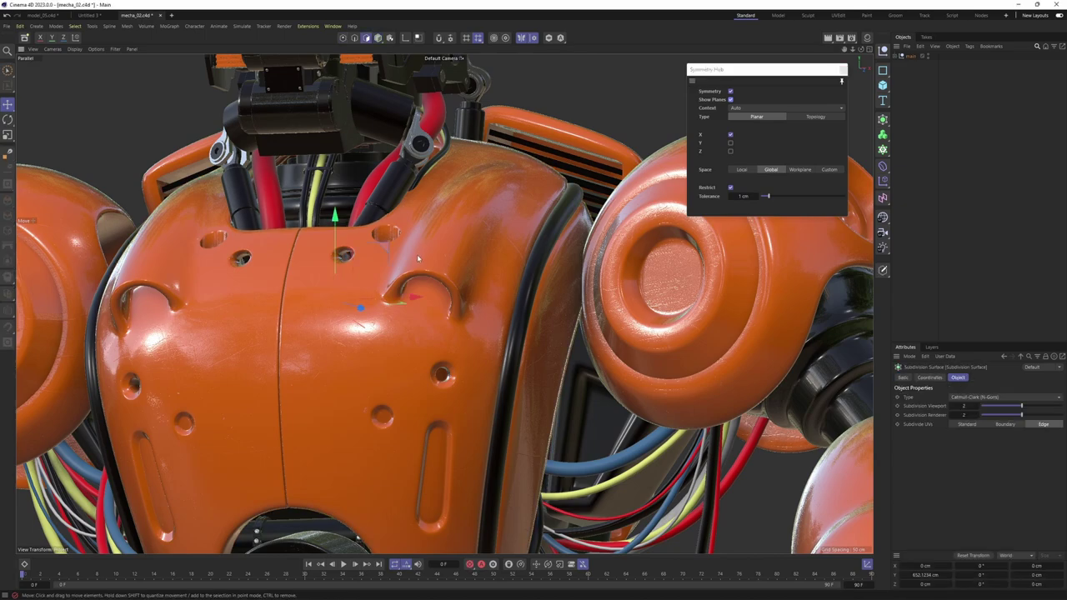
key("Down")
left_click_drag(375, 328, 350, 250, "alt")
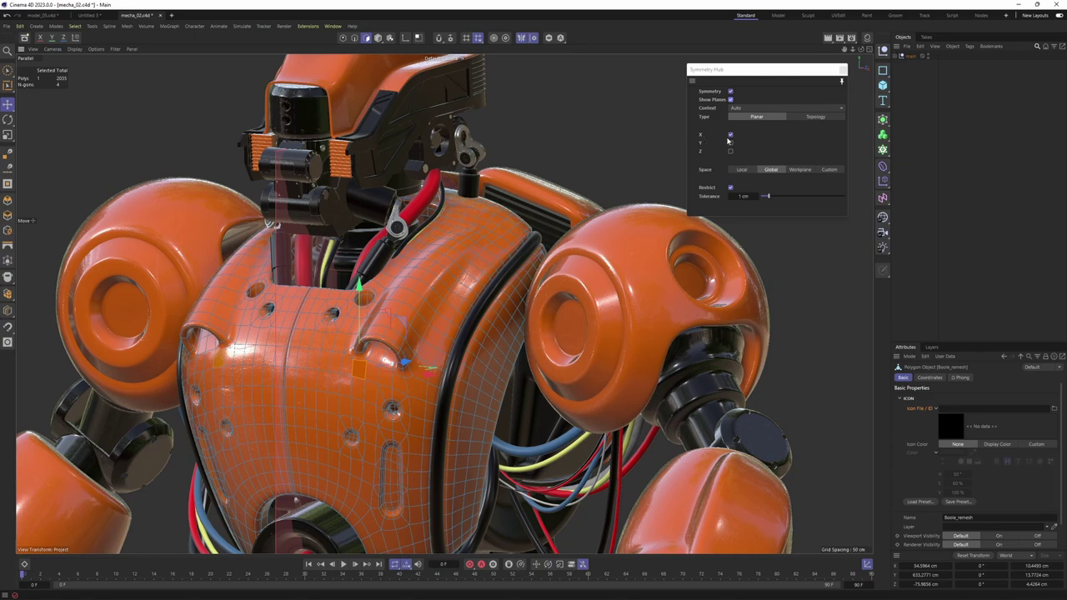
left_click_drag(467, 218, 336, 199, "alt")
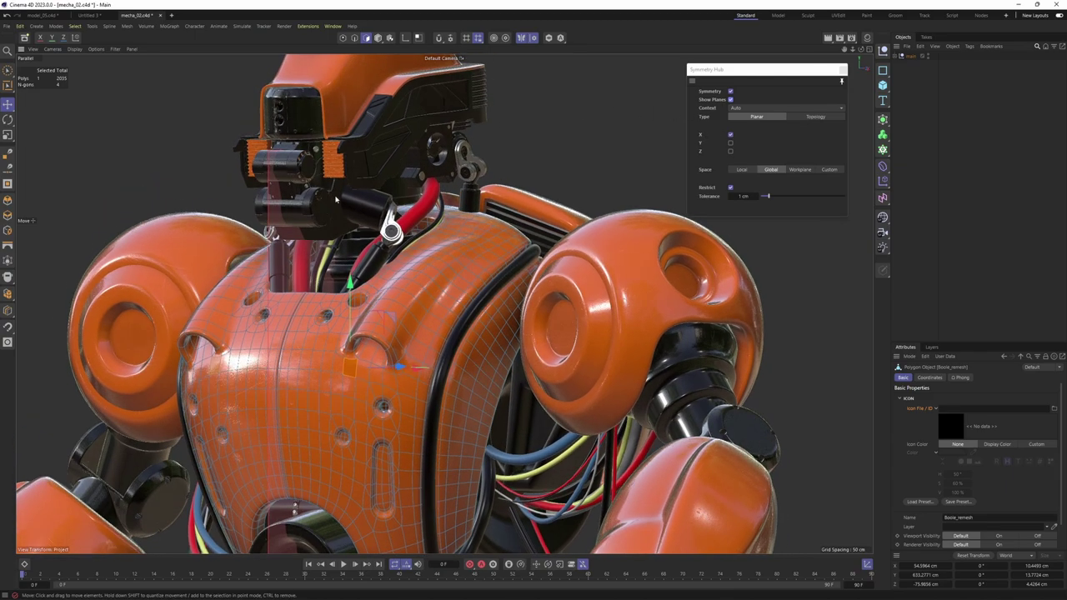
- Try the Y and Z symmetry axes on the chest and return to X-only symmetry
left_click(731, 151)
left_click_drag(534, 208, 417, 252, "alt")
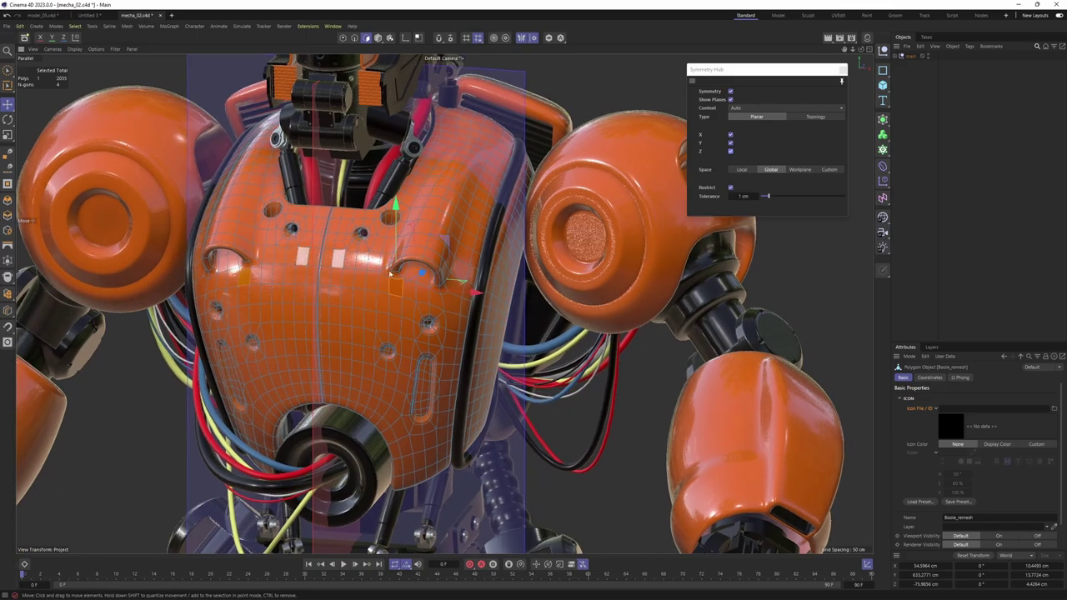
left_click(730, 152)
mouse_move(446, 260)
left_mouse_down("alt")
mouse_move(376, 250)
mouse_move(451, 266)
left_mouse_up("alt")
scroll(450, 264, "up", 3)
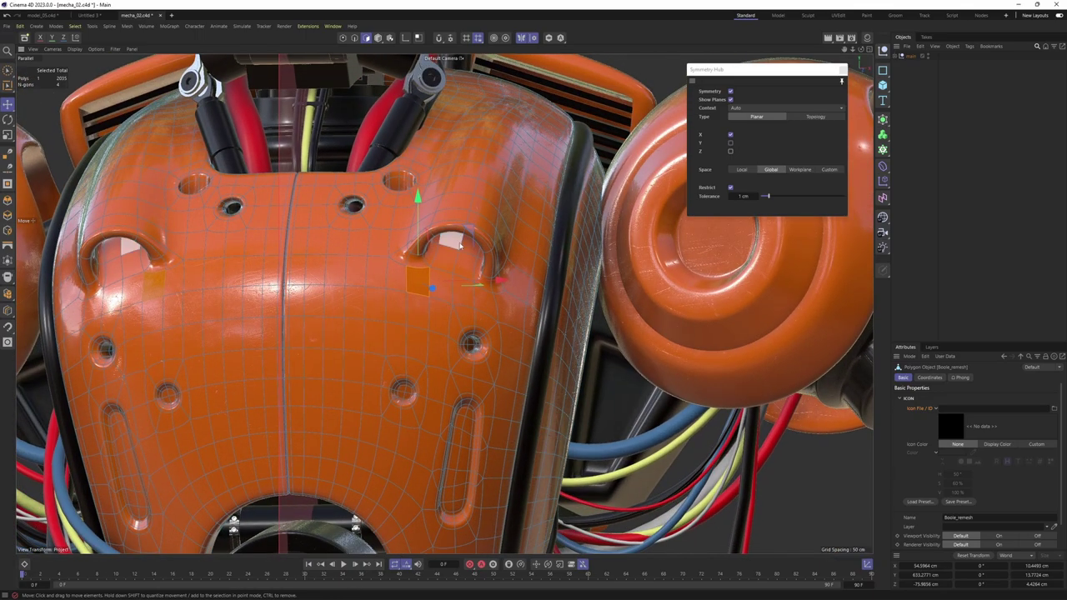
scroll(452, 242, "down", 3)
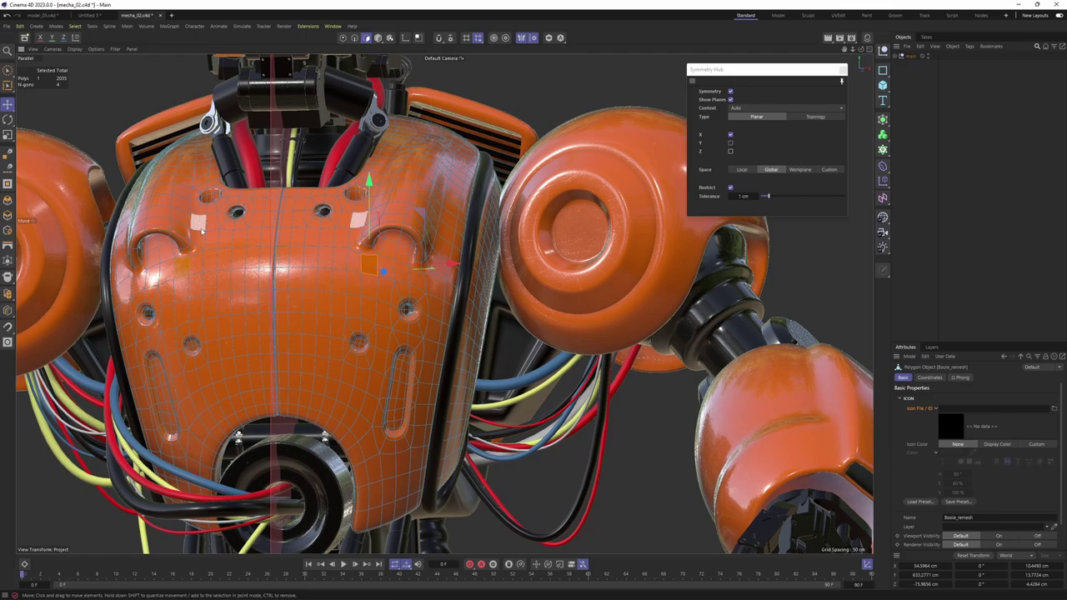
scroll(201, 231, "up", 3)
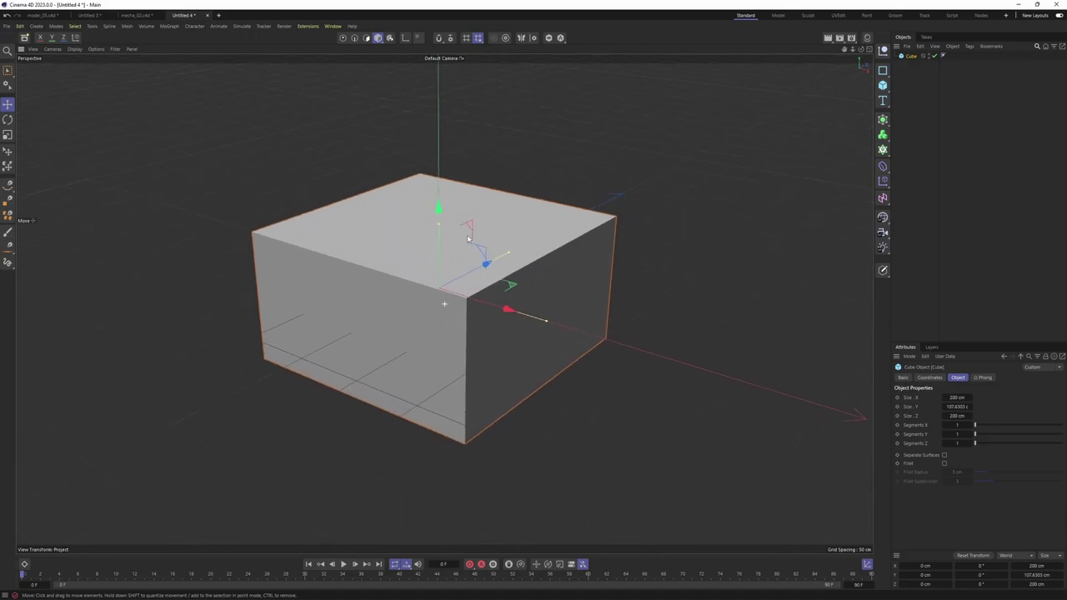
left_click_drag(467, 239, 492, 260, "alt")
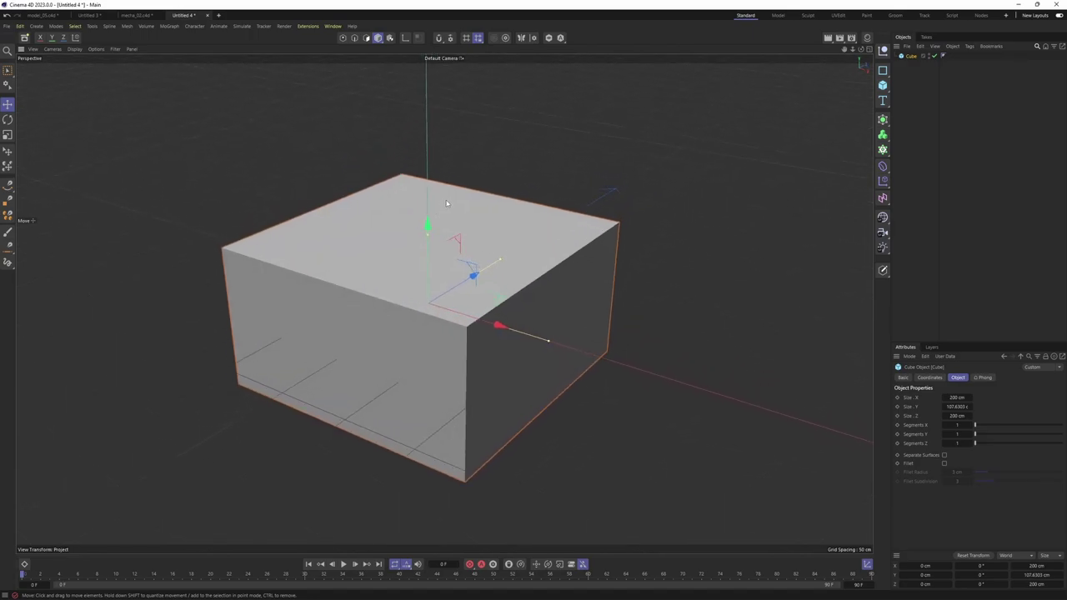
left_click_drag(571, 241, 589, 228, "alt")
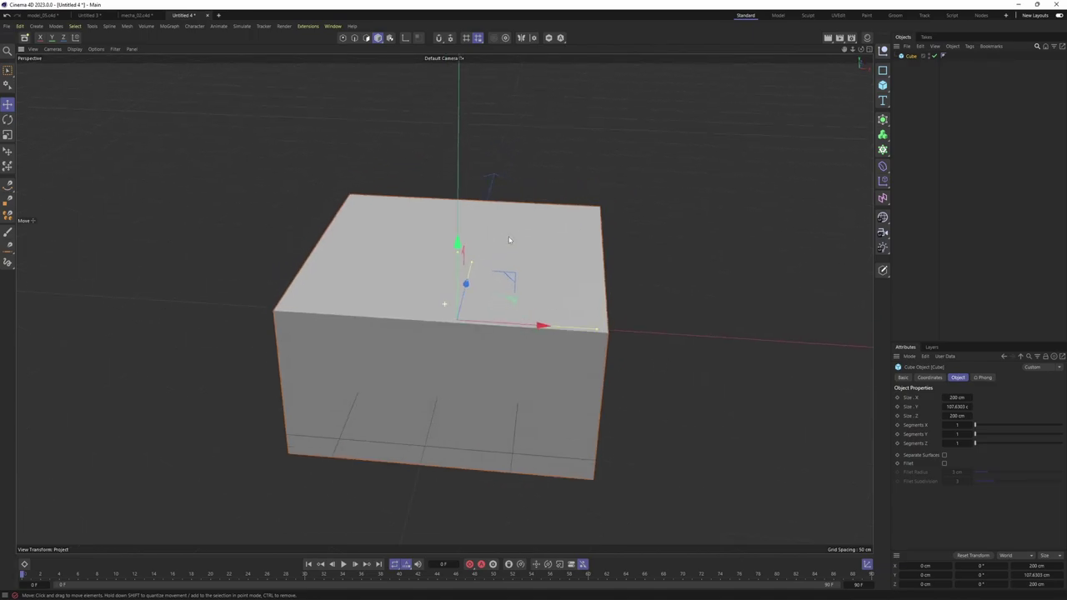
- Divide the cube into two segments along X and convert it to an editable polygon object
left_click_drag(479, 242, 659, 279, "alt")
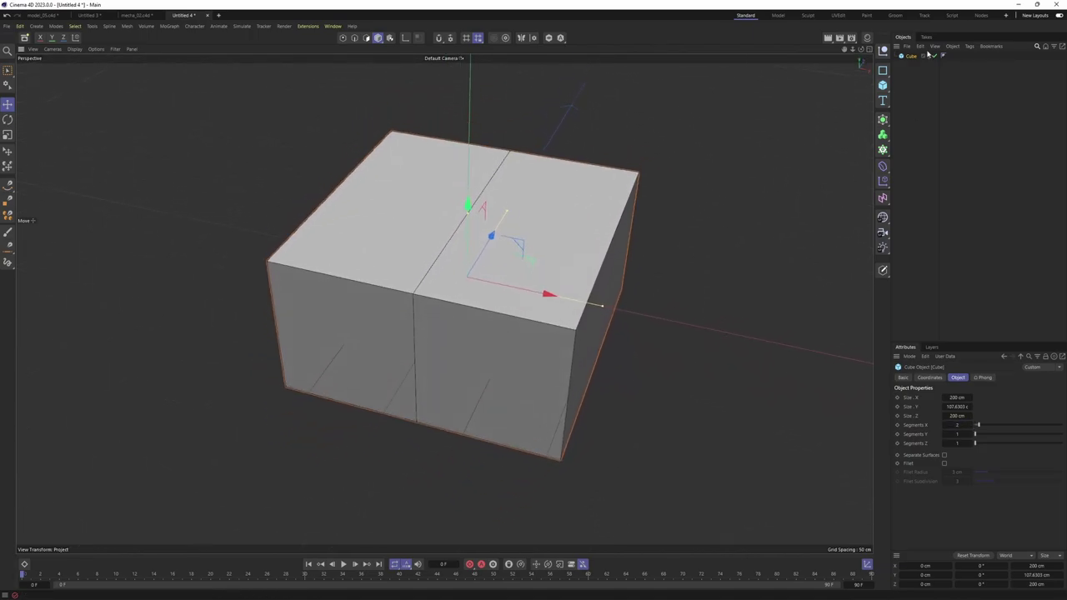
key("c")
key("Return")
- Select the center edge loop, fill-select the polygons on the cube's negative X side and delete them
double_click(445, 253)
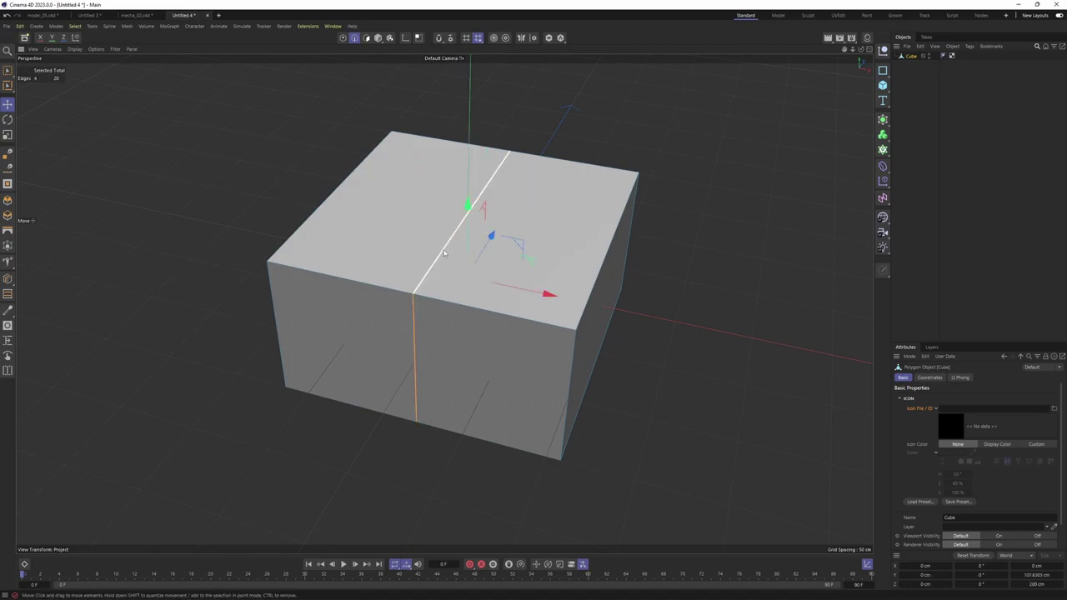
key("u")
key("f")
left_click(413, 261)
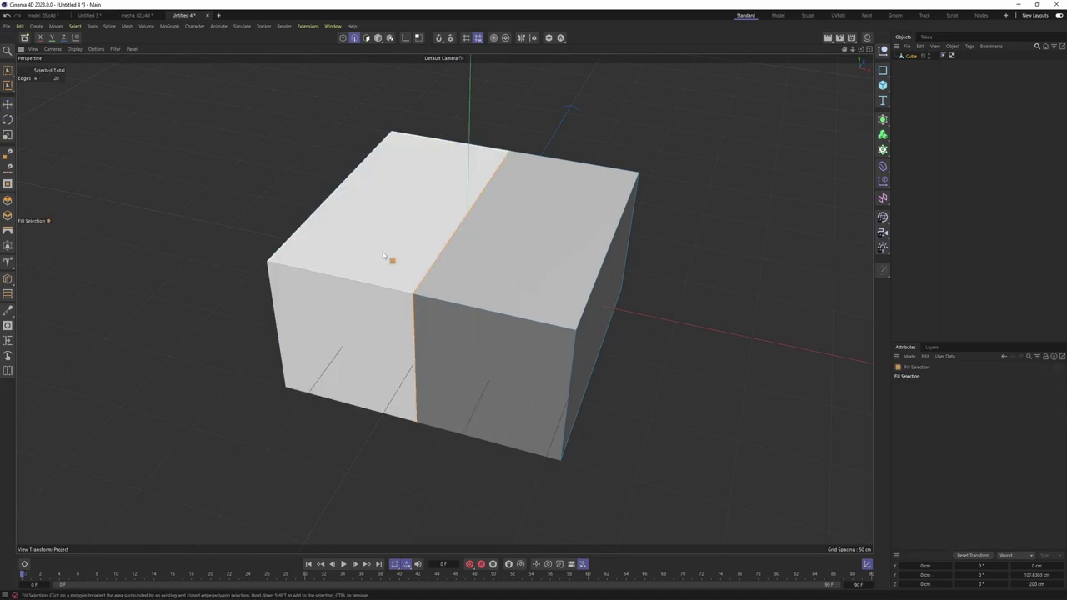
left_click(384, 254)
key("Delete")
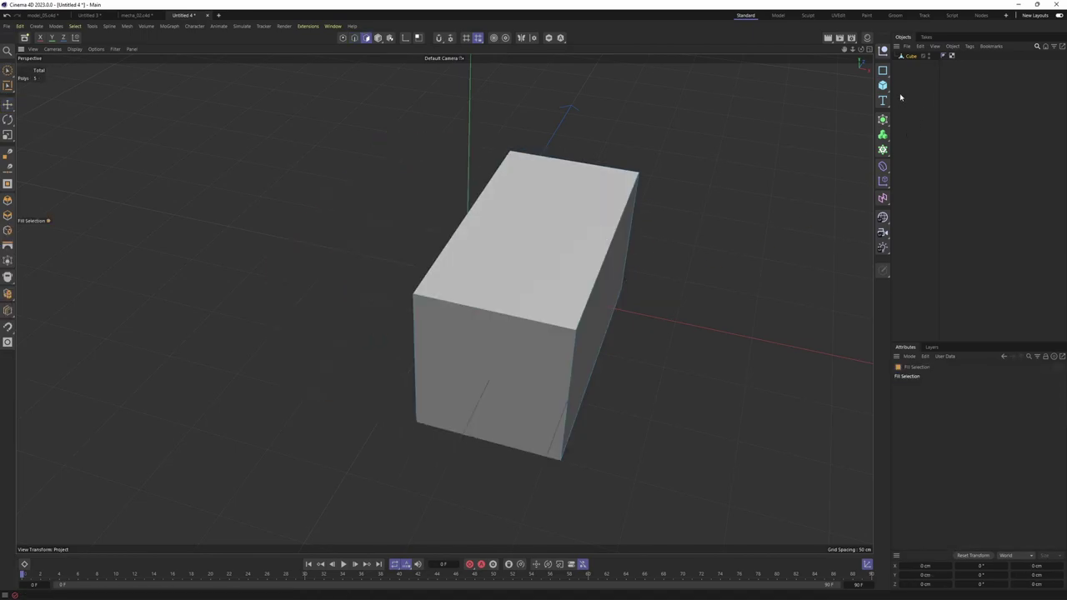
- Place the half cube under a Symmetry generator with the ZY mirror plane and select the child cube
left_click(883, 119)
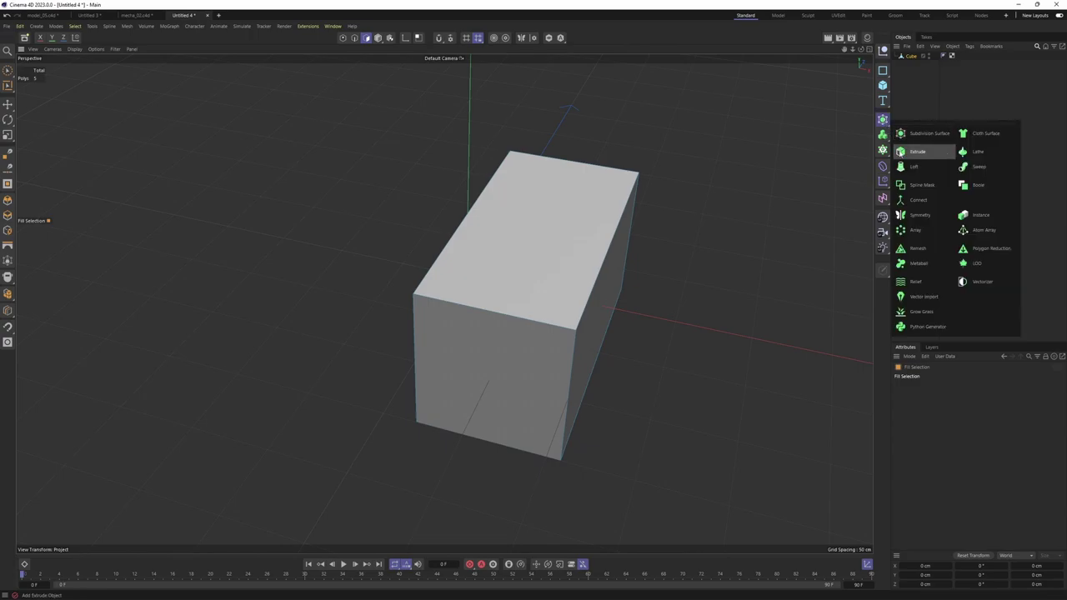
left_click(920, 215, "alt")
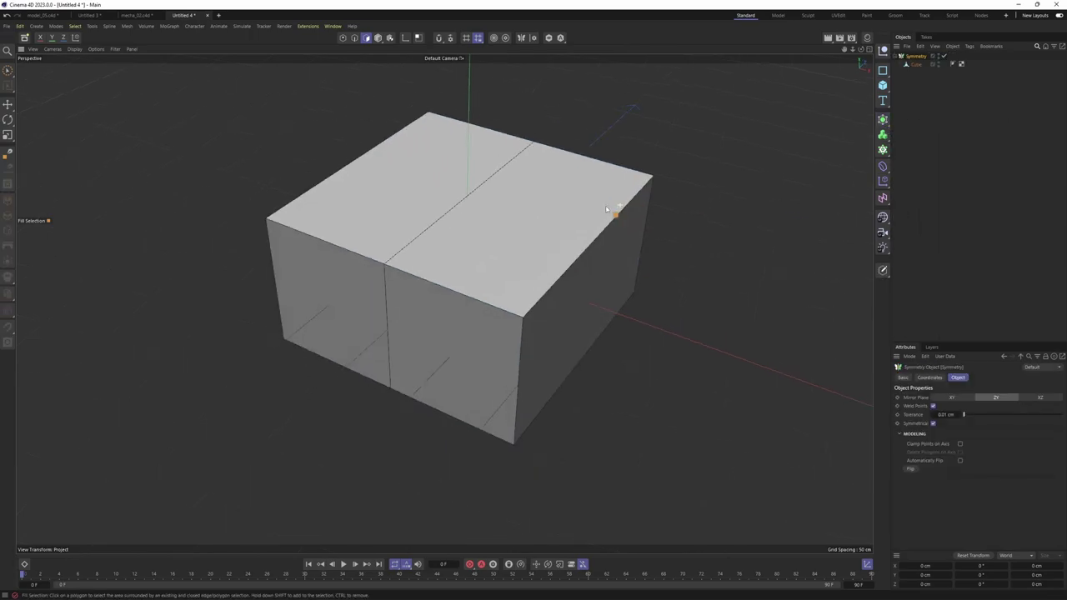
left_click(912, 65)
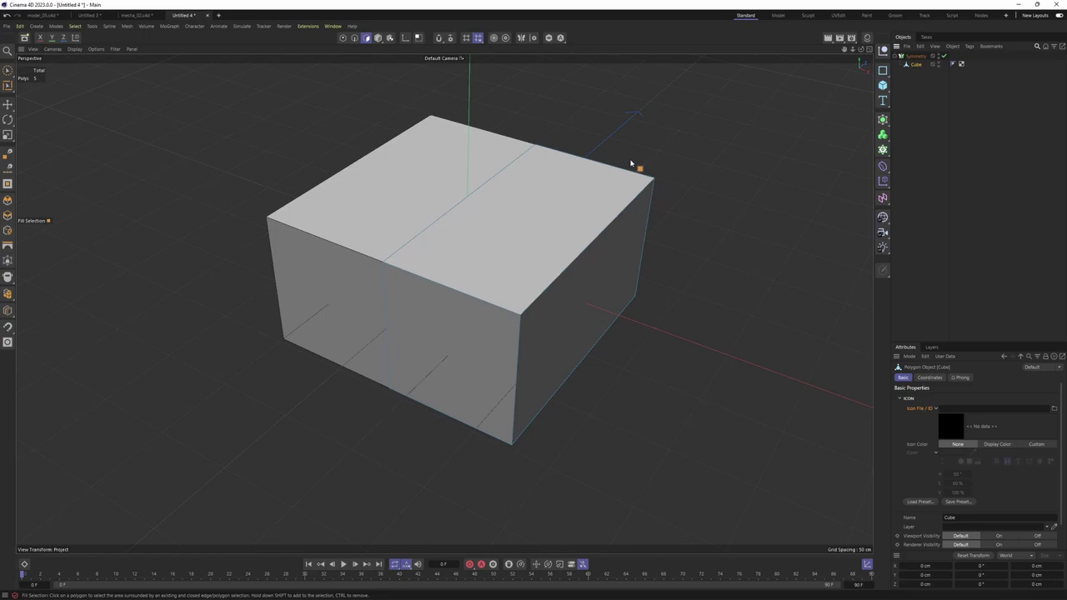
key("e")
left_click_drag(616, 294, 561, 314, "alt")
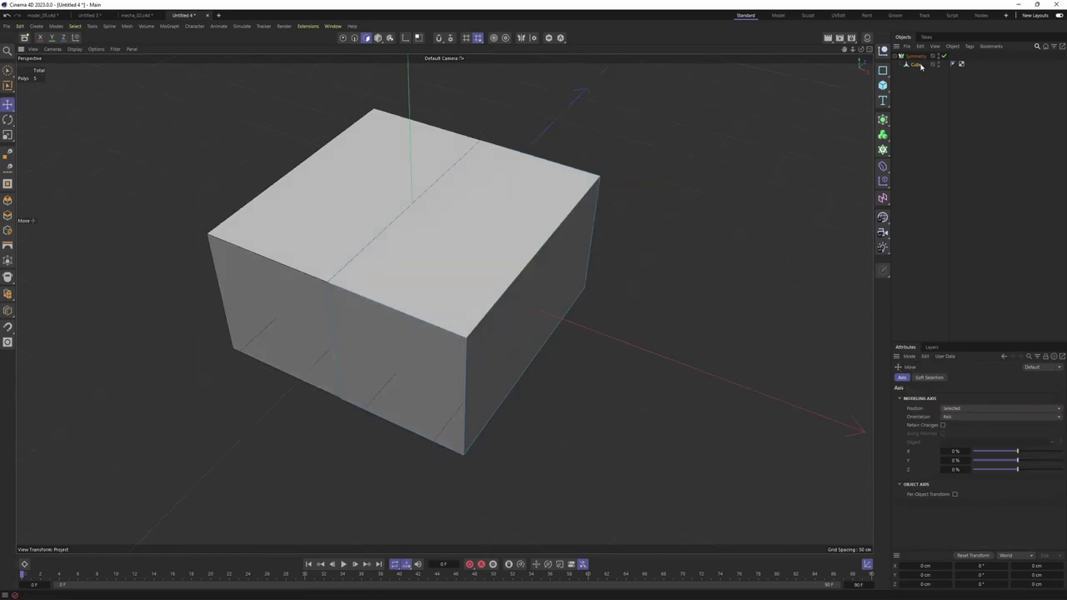
- Delete the Symmetry setup and add a new 200 cm cube converted to an editable polygon object
left_click(916, 58)
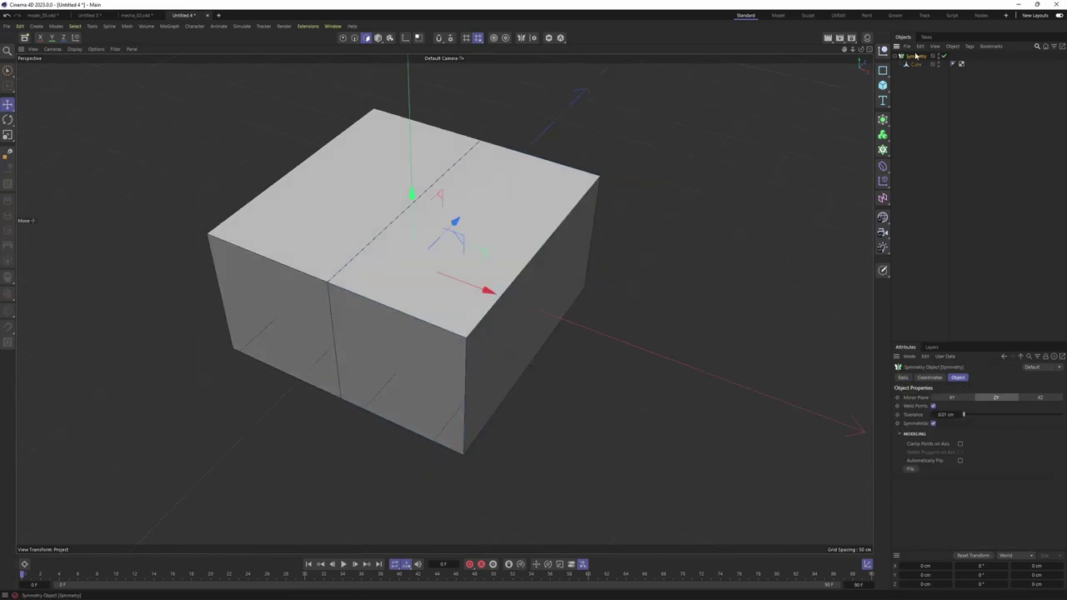
key("Delete")
left_click(883, 86)
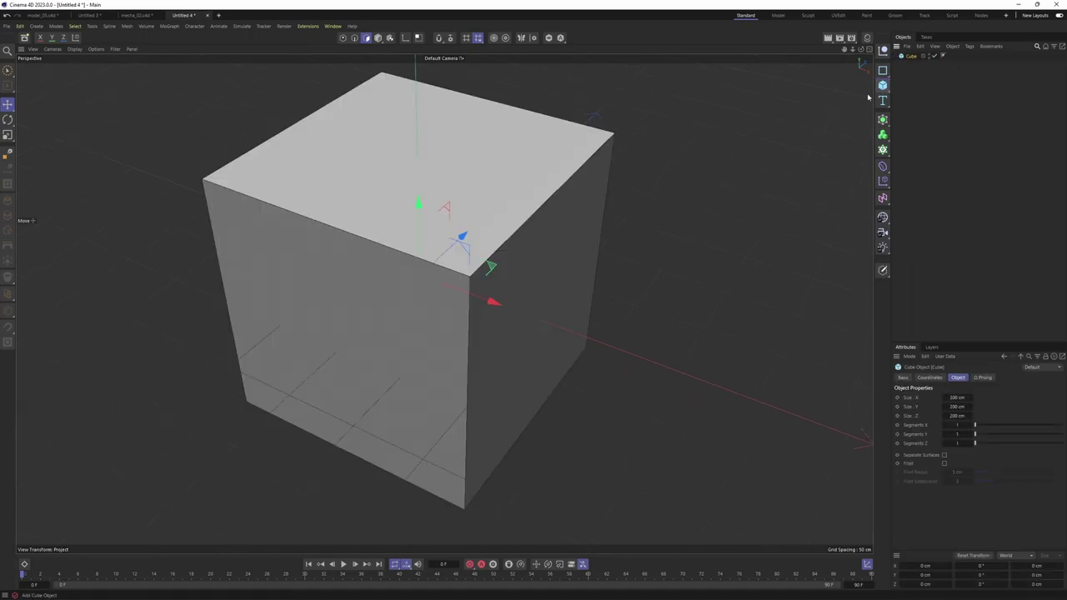
scroll(585, 174, "down", 3)
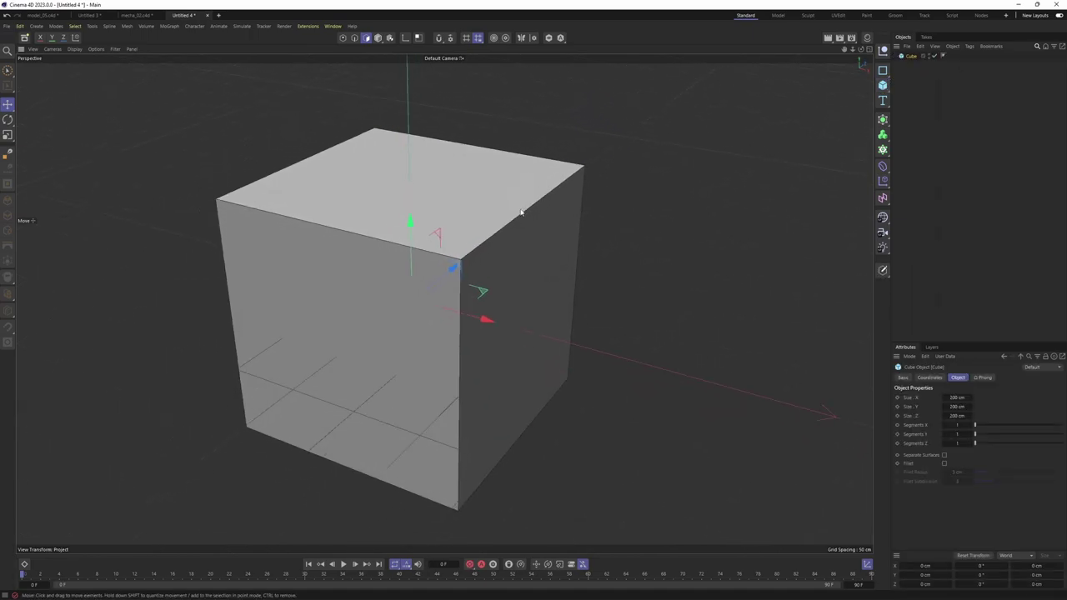
key("c")
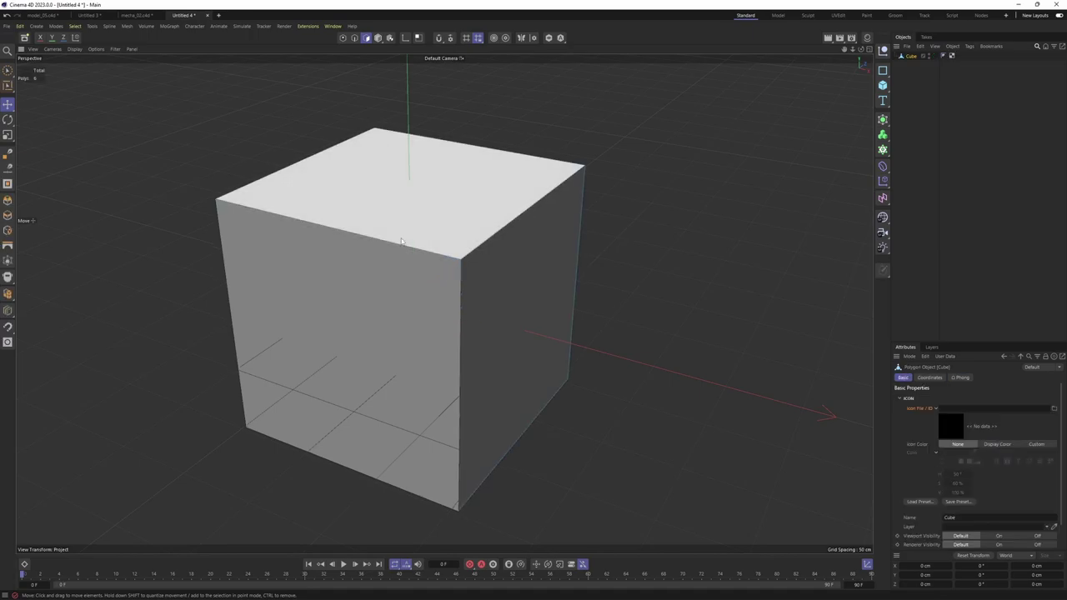
key("k")
key("l")
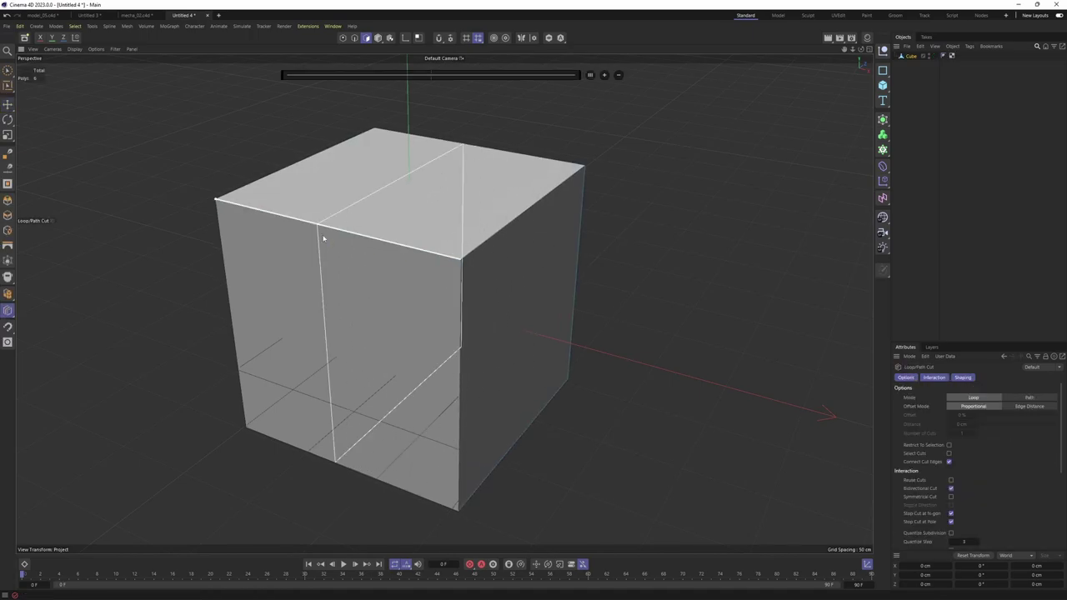
key("Return")
- Turn on symmetry modeling for the new cube and switch to polygon editing
middle_click_drag(532, 150, 469, 109, "alt")
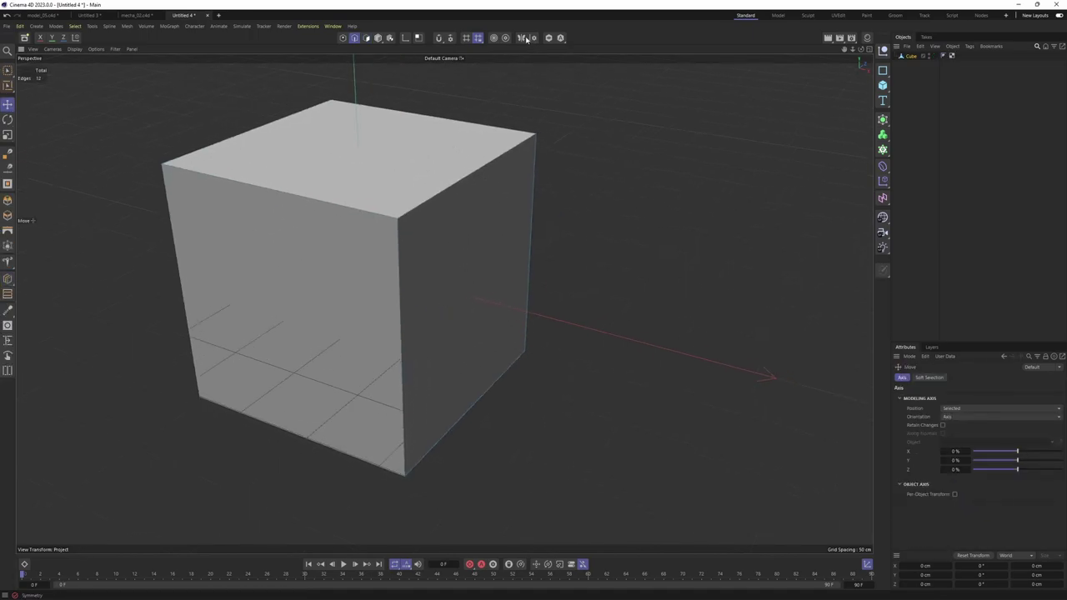
left_click_drag(477, 123, 461, 177, "alt")
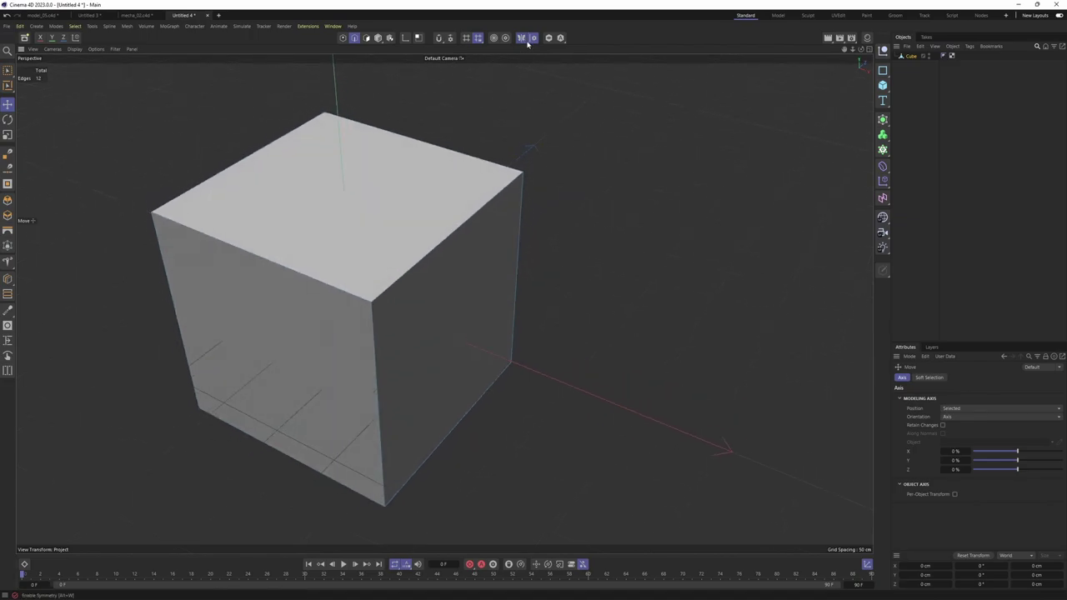
key("Return")
- Try pulling the cube's positive X face outward and pushing its top face down with symmetry on, undoing each move
left_click(466, 316)
left_click_drag(533, 371, 681, 414)
key("ctrl+z")
left_click_drag(597, 337, 528, 265, "alt")
left_click(356, 184)
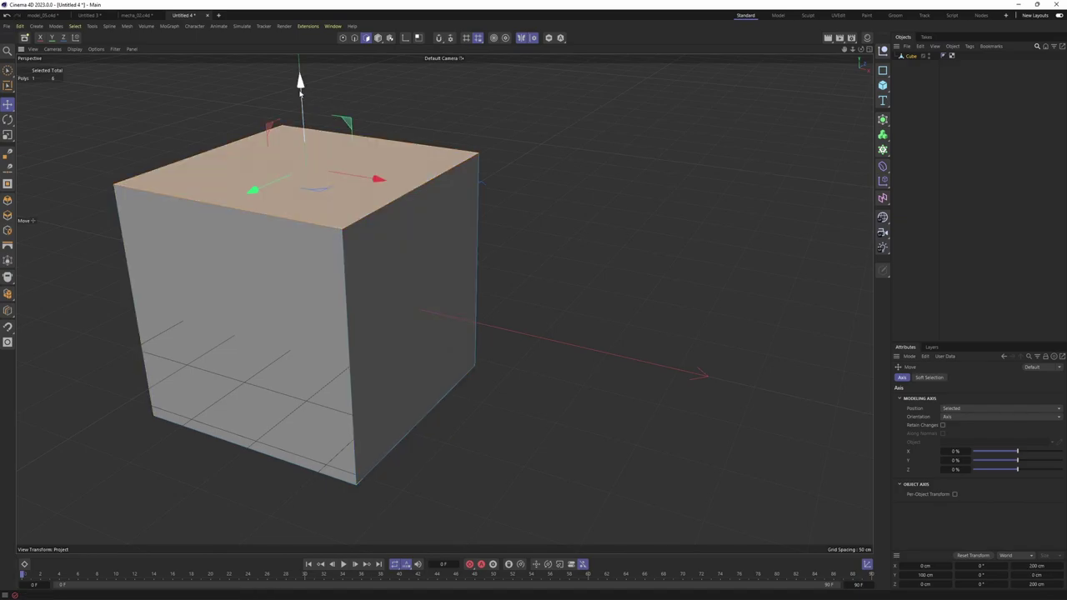
left_click_drag(300, 93, 312, 176)
key("ctrl+z")
middle_click_drag(425, 275, 461, 310, "alt")
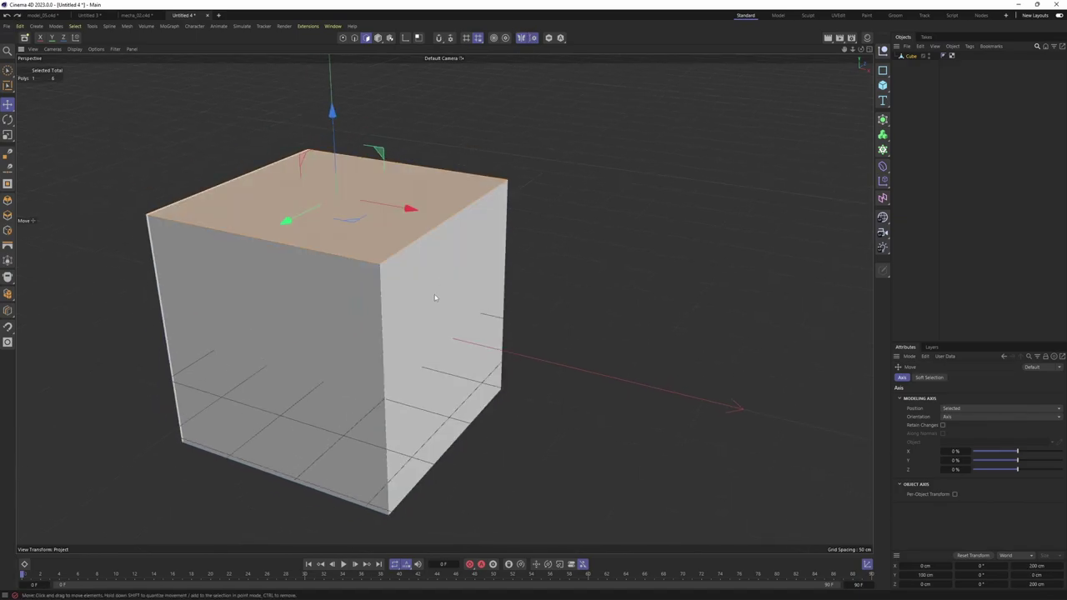
- Try moving the cube's positive X face outward once more and undo the move
left_click(435, 297)
left_click_drag(528, 356, 583, 371)
key("ctrl+z")
middle_click_drag(363, 244, 442, 256, "alt")
- Cut an edge loop at 50% through the middle of the cube, across the X axis
key("k")
key("l")
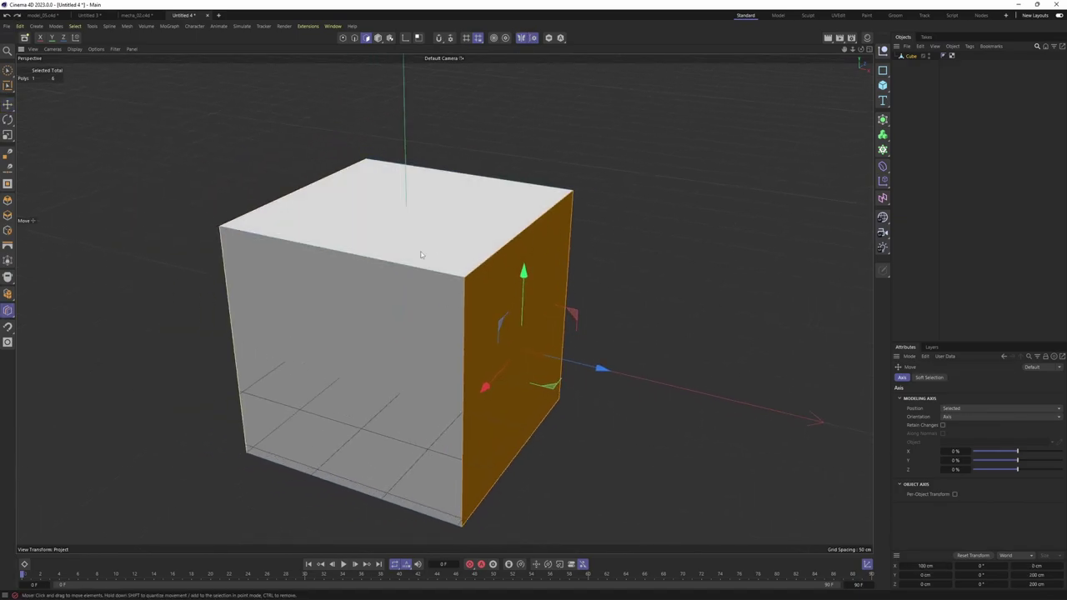
left_click(360, 254, "shift")
middle_click_drag(360, 252, 380, 256, "alt")
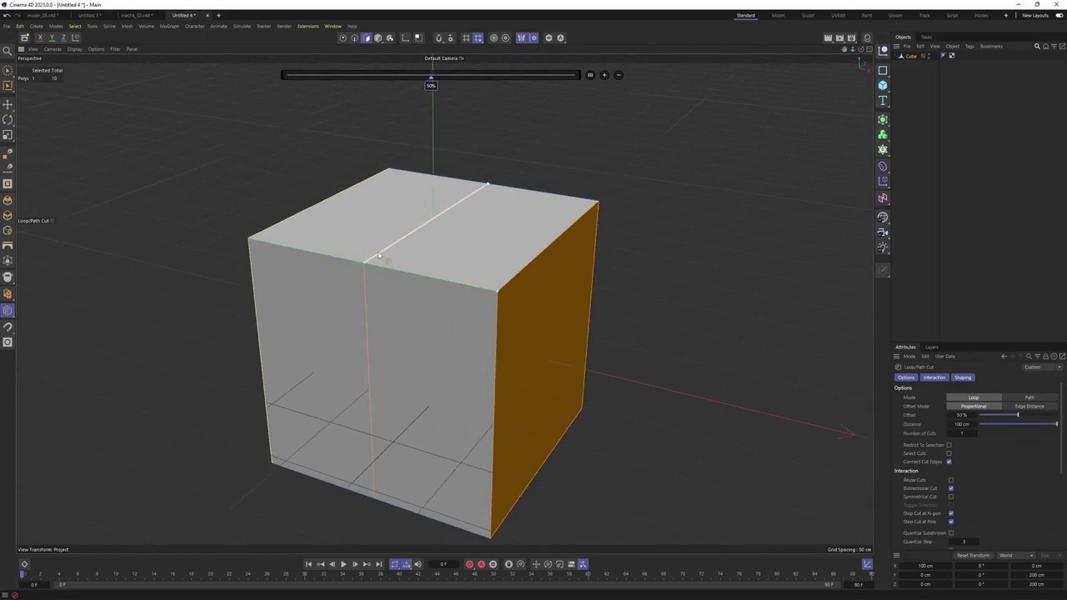
- Select the center edge loop, fill-select one half of the cube with symmetry on and delete the selected polygons
key("r")
left_click(374, 244)
key("Return")
double_click(378, 256)
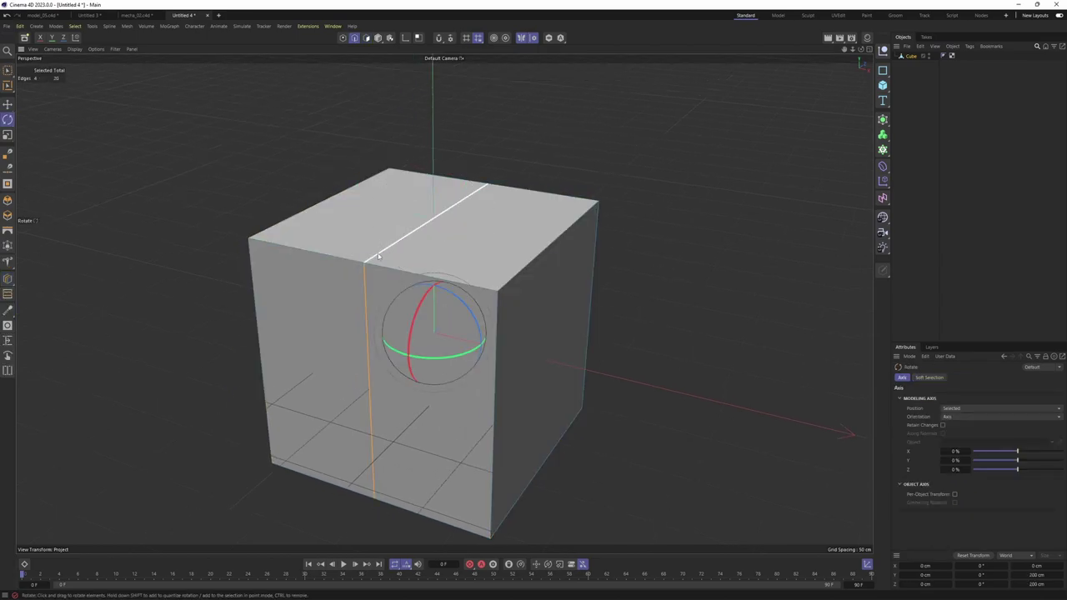
key("u")
key("f")
left_click(367, 256)
key("Delete")
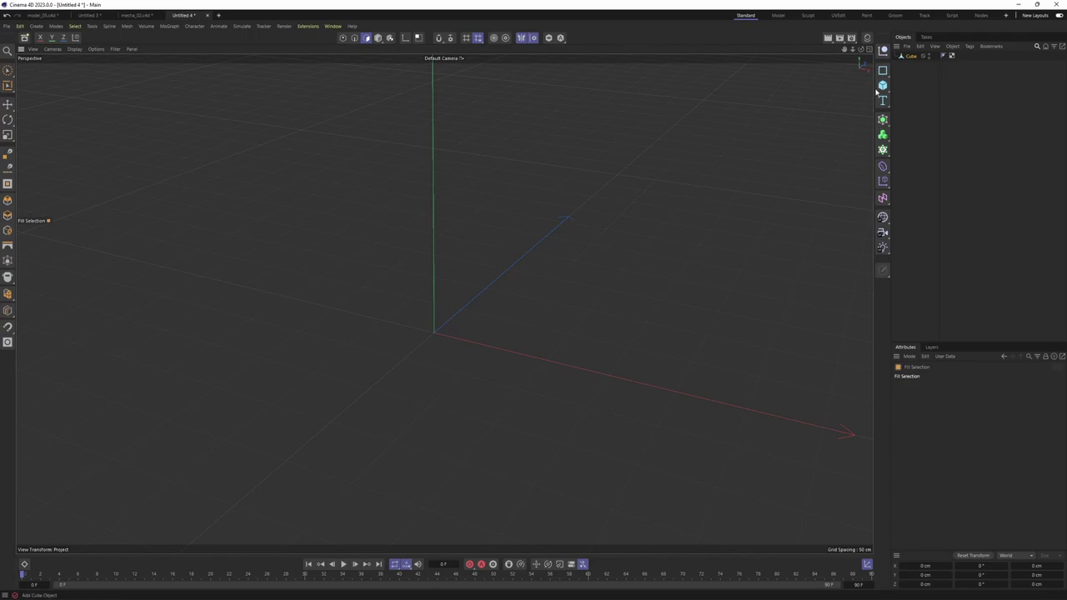
left_click_drag(621, 172, 547, 213, "alt")
key("e")
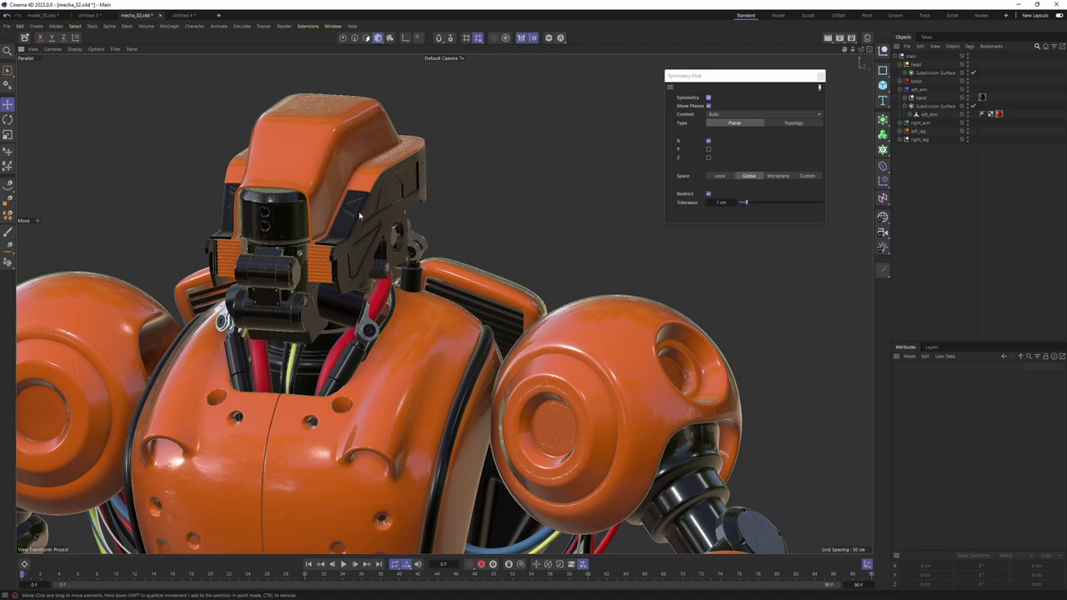
- In the robot scene, turn off the head shell's Subdivision Surface and select its child mesh for polygon editing
left_click_drag(359, 215, 346, 192, "alt")
right_click_drag(345, 193, 361, 164, "alt")
left_click_drag(362, 165, 367, 159, "alt")
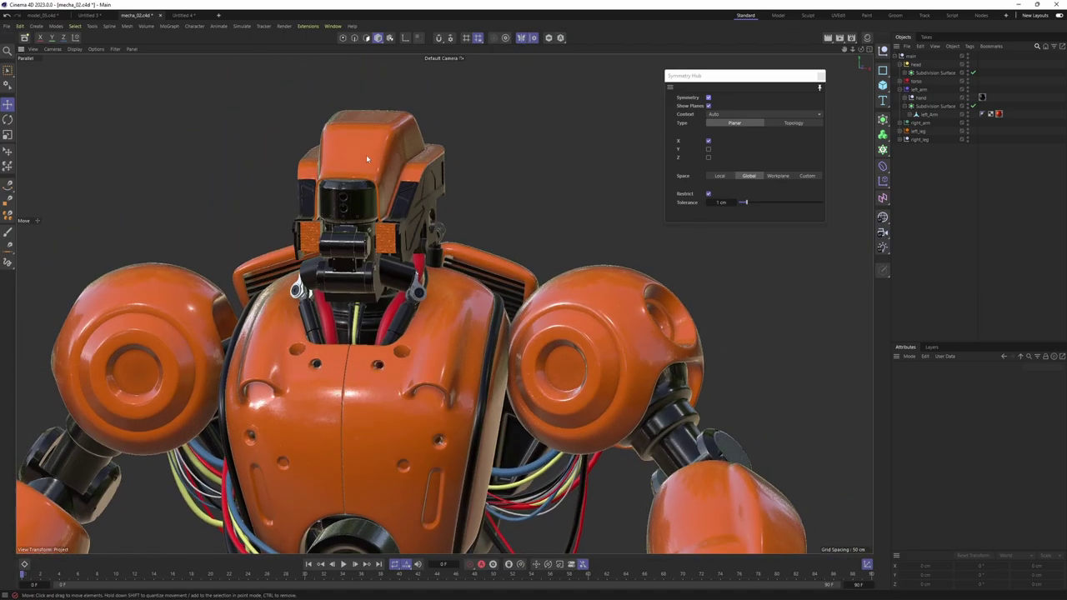
scroll(375, 156, "up", 3)
left_click(389, 162)
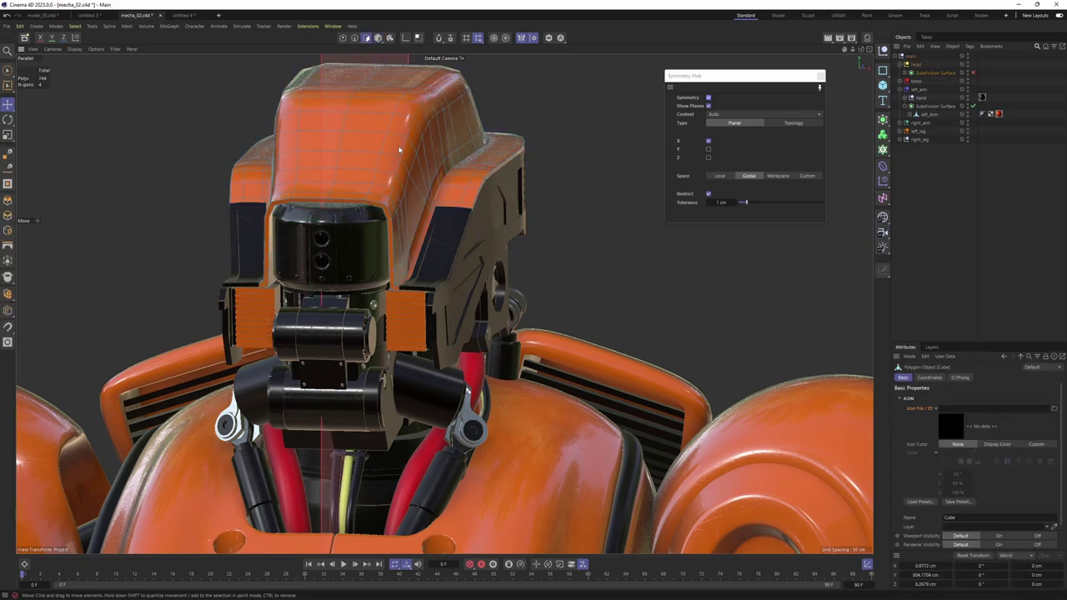
left_click_drag(399, 150, 408, 155, "alt")
right_click_drag(409, 154, 421, 171, "alt")
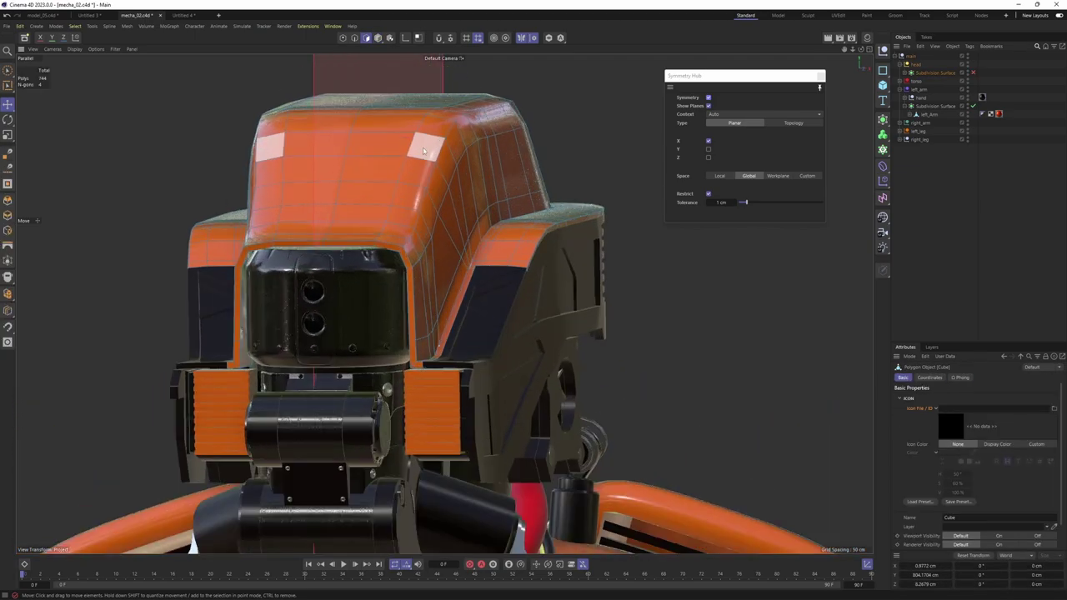
- Select mirrored vertical polygon strips on the front of the head shell, extrude them outward and turn subdivision back on
mouse_move(426, 145)
left_mouse_down("shift")
mouse_move(391, 240)
mouse_move(449, 248)
mouse_move(408, 249)
left_mouse_up("shift")
key("d")
key("q")
key("Return")
key("e")
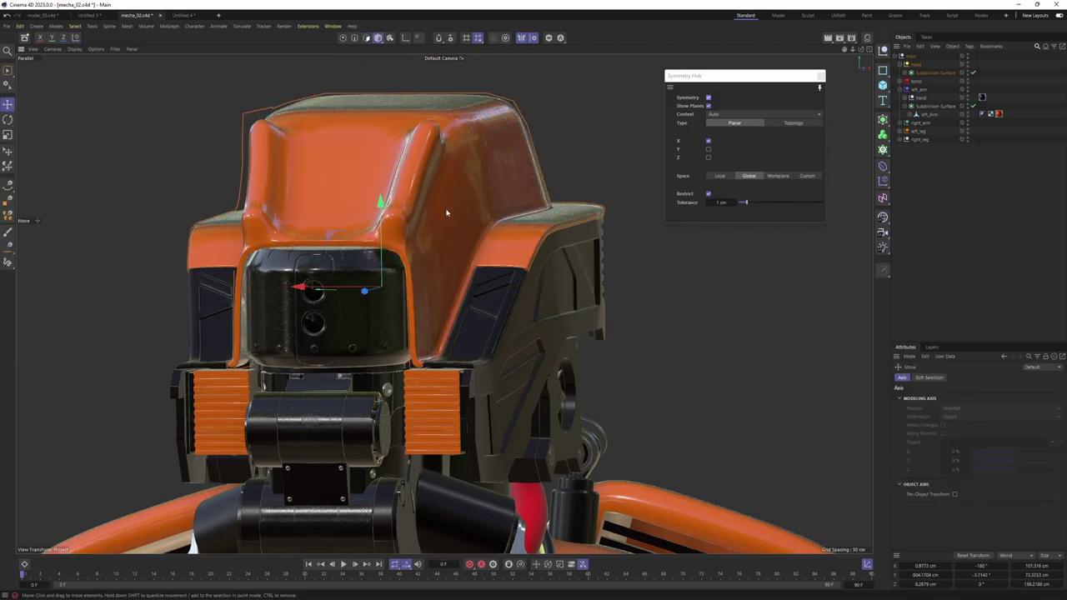
left_click_drag(320, 185, 275, 185, "alt")
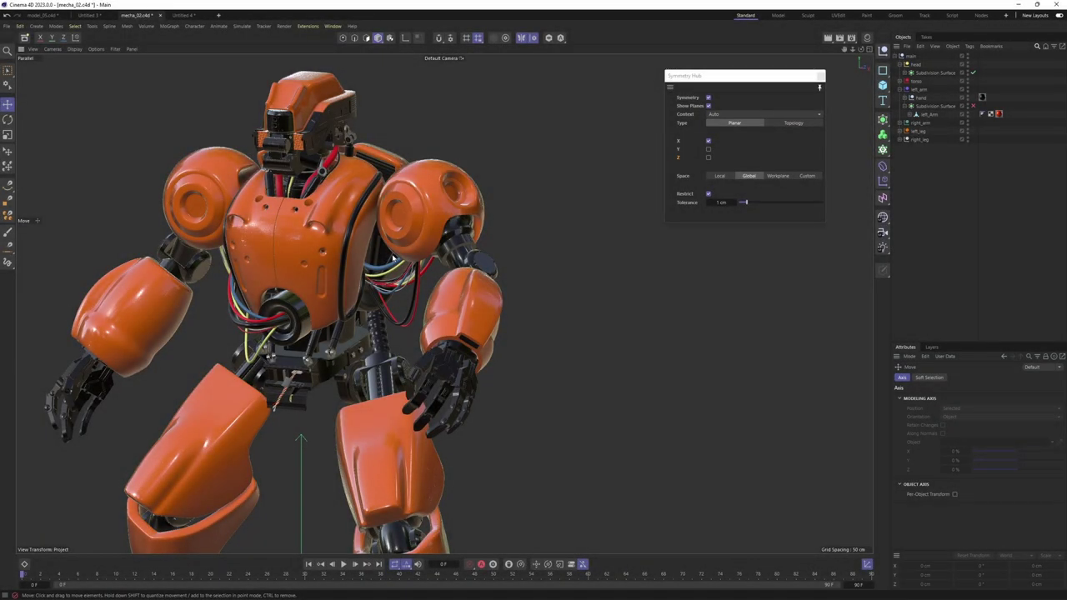
- Select the chest armor's Boole_remesh polygon object and examine its coordinates
left_click_drag(394, 259, 349, 273, "alt")
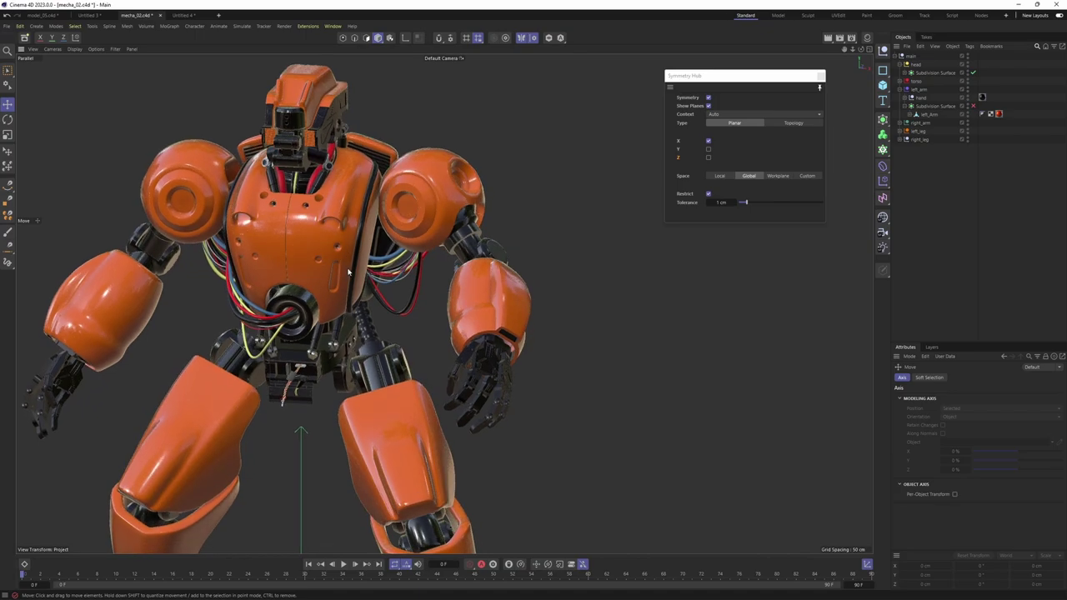
scroll(348, 272, "up", 5)
left_click(332, 284)
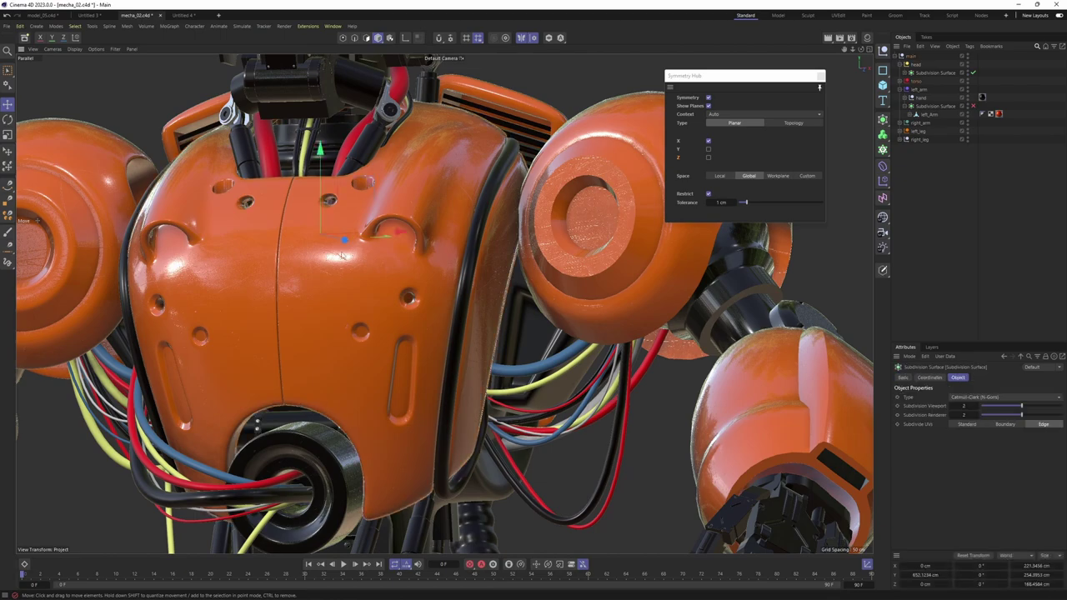
left_click_drag(333, 283, 390, 291, "alt")
scroll(391, 302, "down", 2)
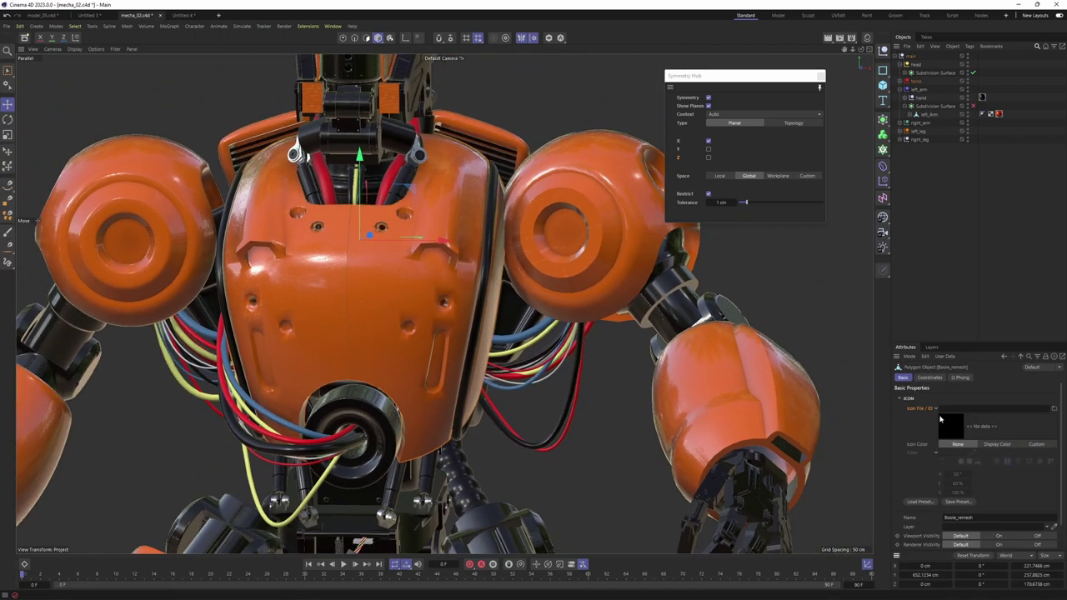
left_click(929, 378)
scroll(467, 334, "down", 5)
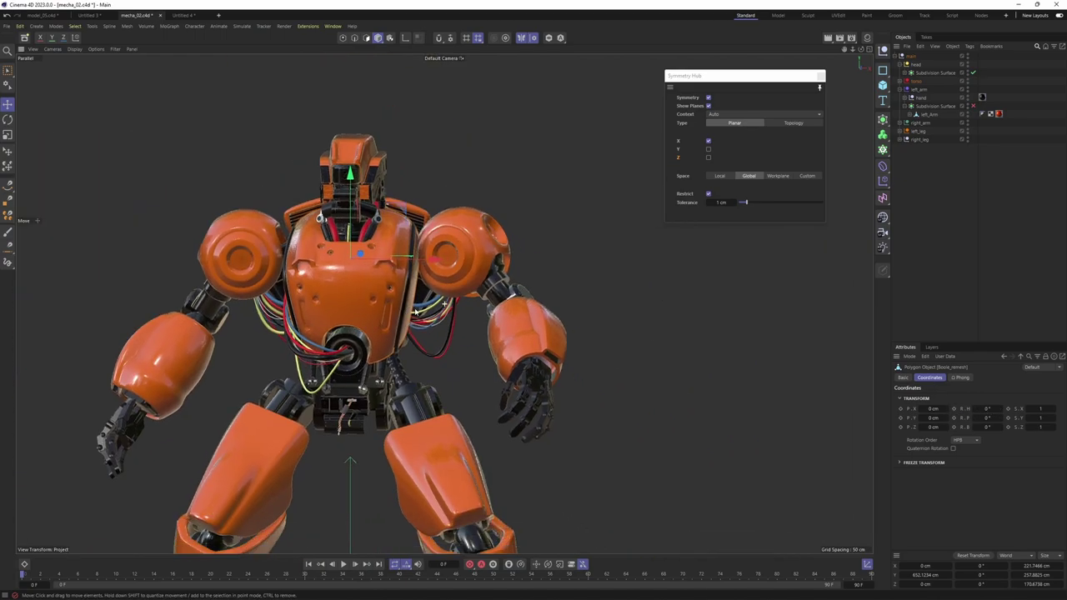
- Select the Subdivision Surface of the left leg's thigh armor and turn its smoothing off
left_click_drag(450, 334, 420, 353, "alt")
key("e")
left_click(467, 487)
middle_click_drag(471, 495, 460, 348, "alt")
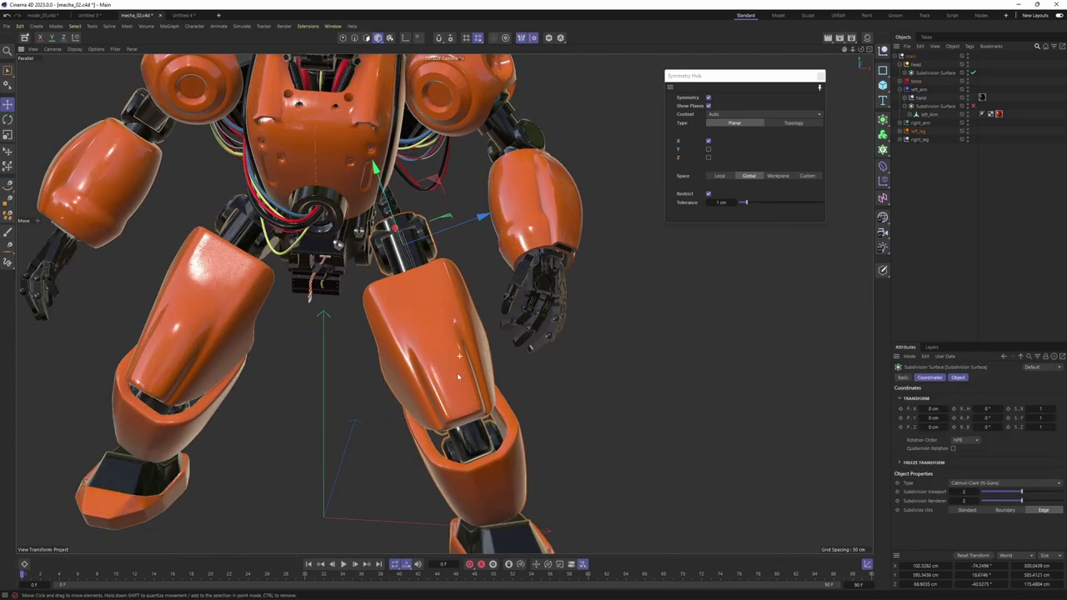
scroll(460, 348, "up", 2)
scroll(457, 341, "down", 1)
key("q")
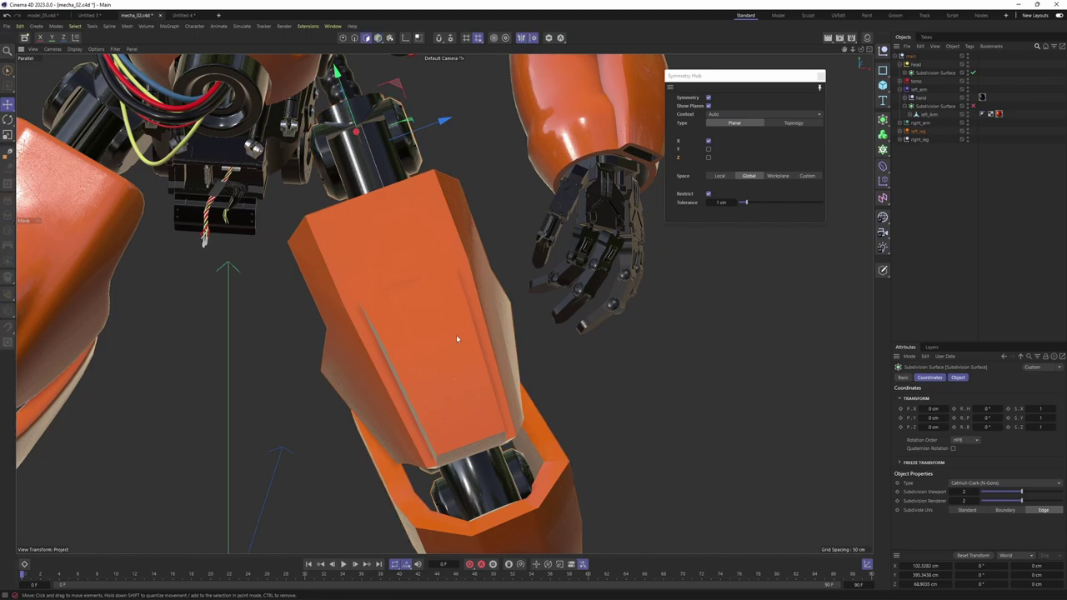
- Select the thigh armor's child polygon mesh and a single polygon on its outer side
left_click(456, 337)
key("Return")
left_click_drag(456, 337, 436, 322, "alt")
left_click(459, 355)
left_click(491, 392)
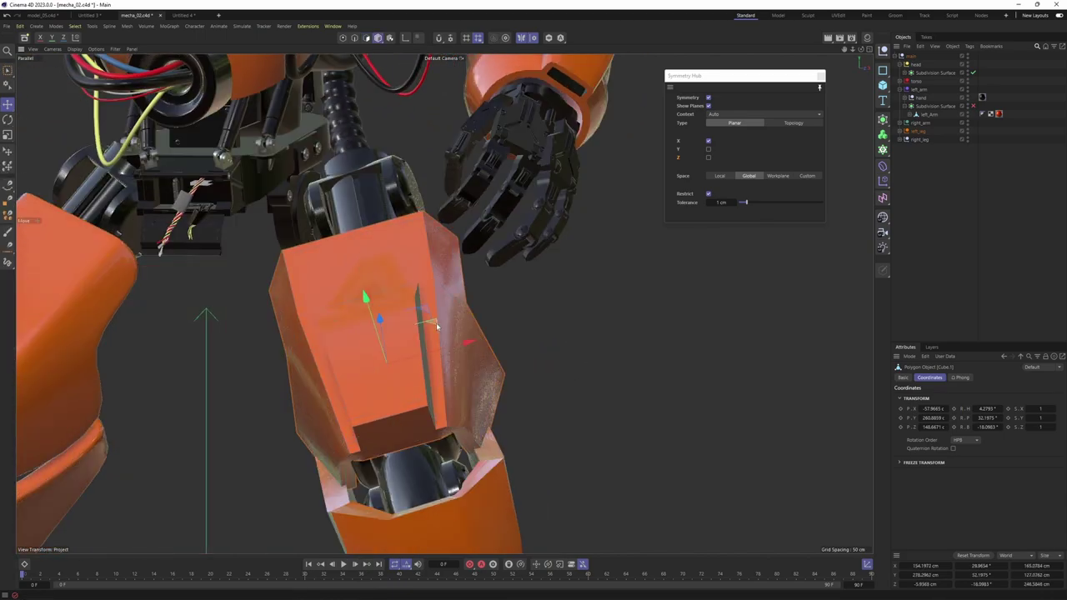
key("e")
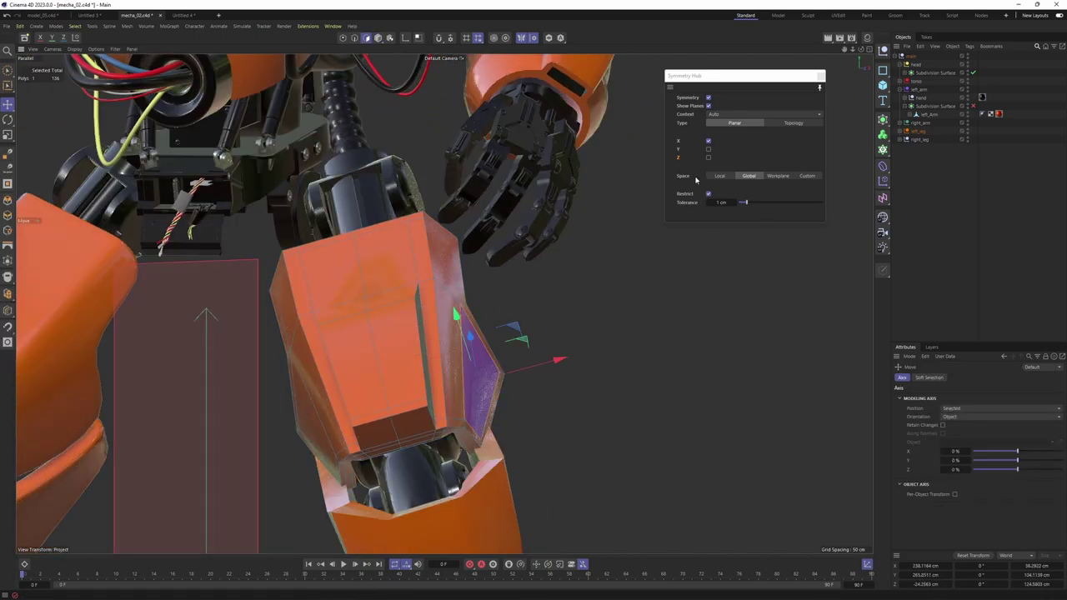
- Set the symmetry space to Local and extrude the selected outer polygon of the thigh armor together with its mirrored counterpart
left_click(723, 177)
left_click_drag(500, 287, 568, 341, "alt")
key("d")
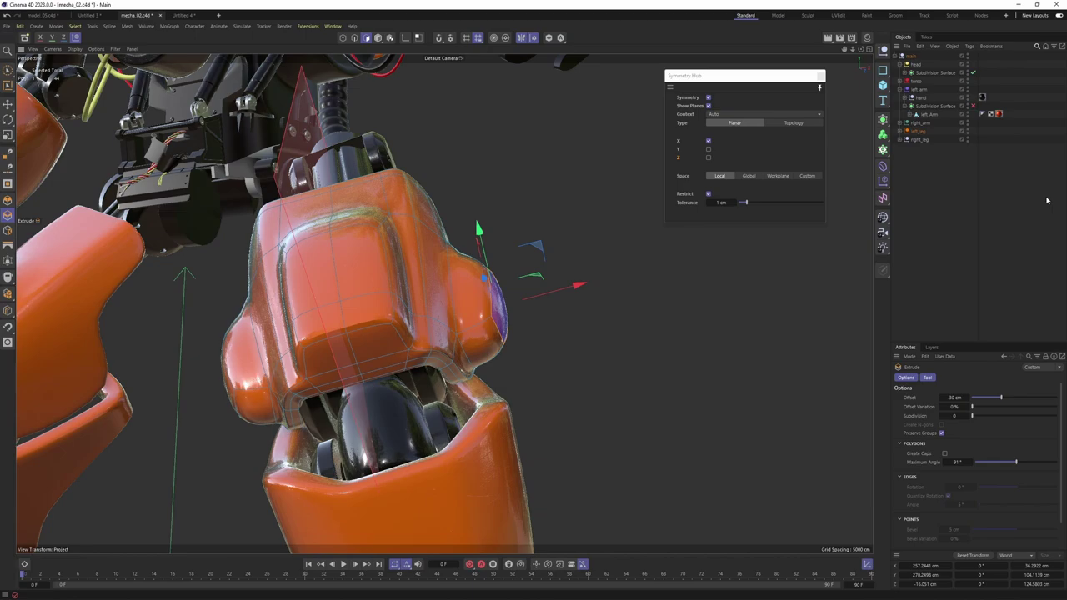
left_click_drag(500, 292, 470, 326, "alt")
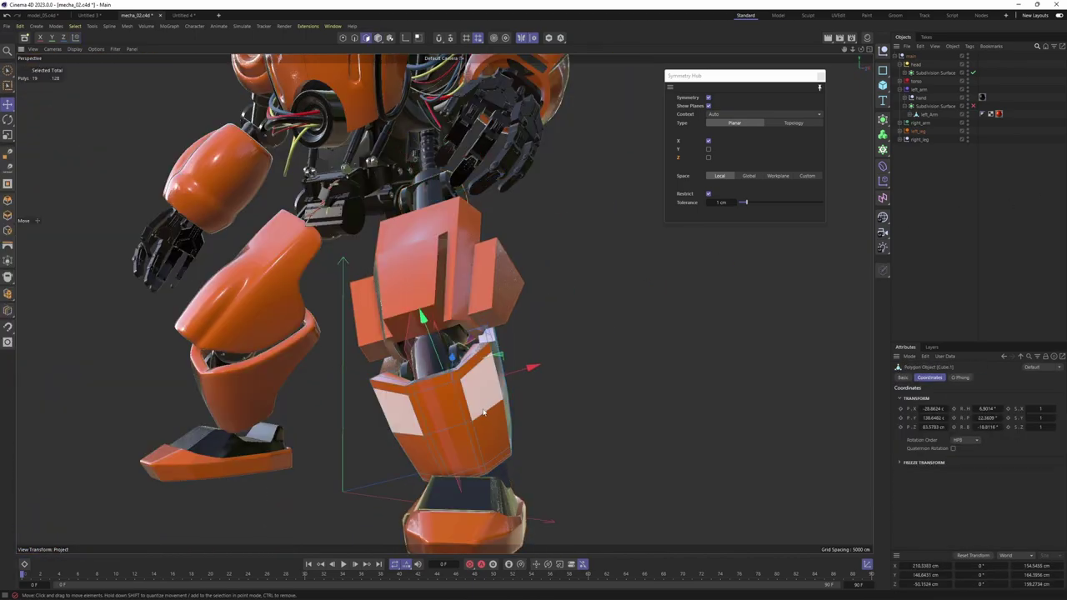
- Extrude mirrored side polygons on the left shin armor into bulges and undo the accidental creation of a Linear Field
left_click_drag(485, 392, 657, 437, "alt")
left_click(466, 348)
left_click(475, 375, "shift")
key("d")
key("i")
key("d")
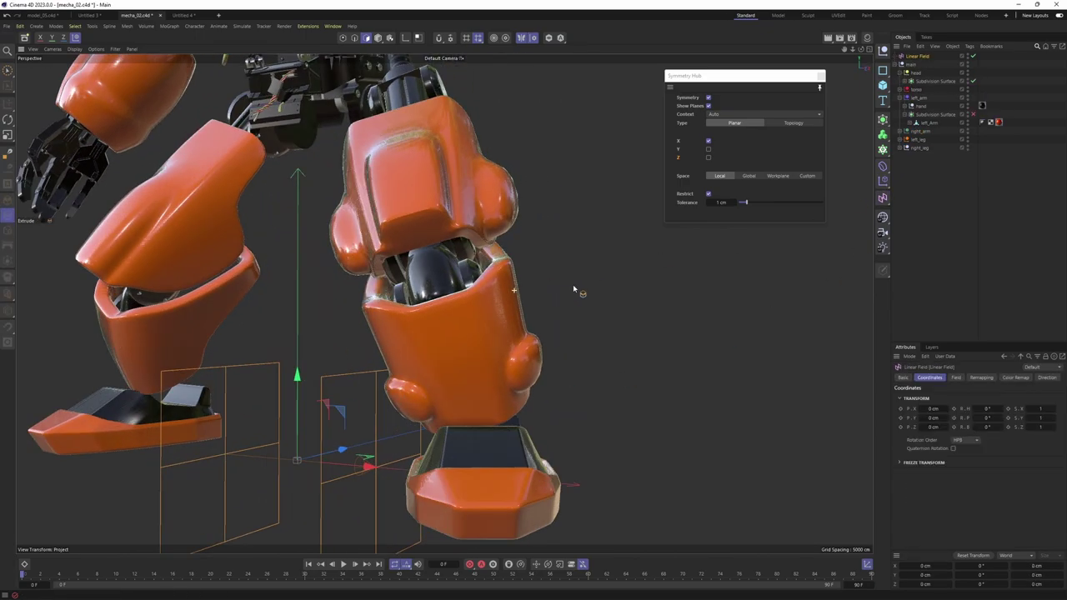
left_click_drag(573, 288, 537, 315, "alt")
key("ctrl+z")
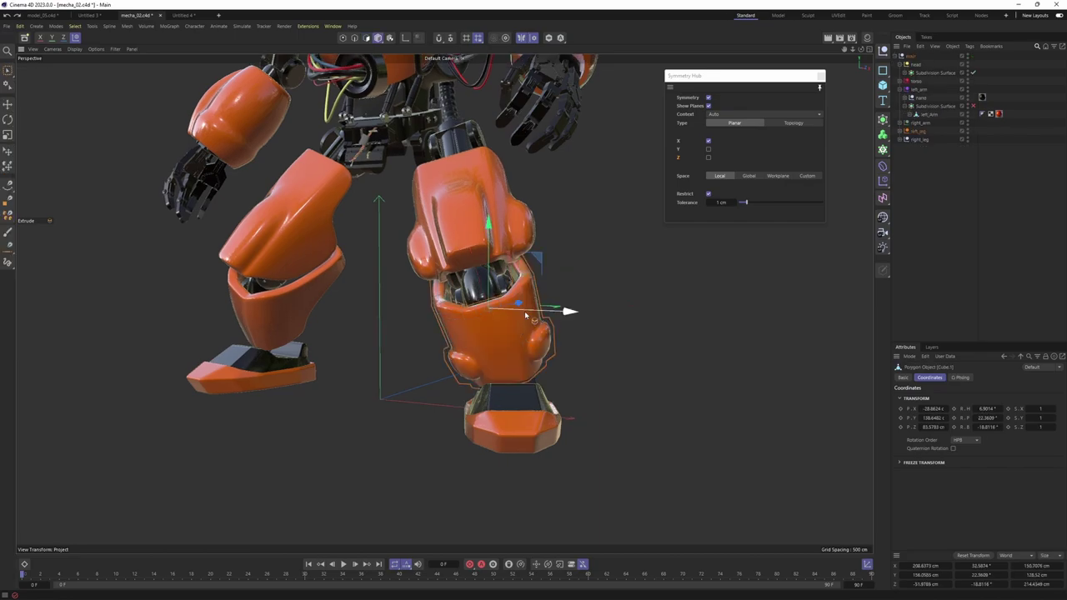
- Inspect the mirrored bulges on the robot's left leg and the space options of the Symmetry Hub
key("e")
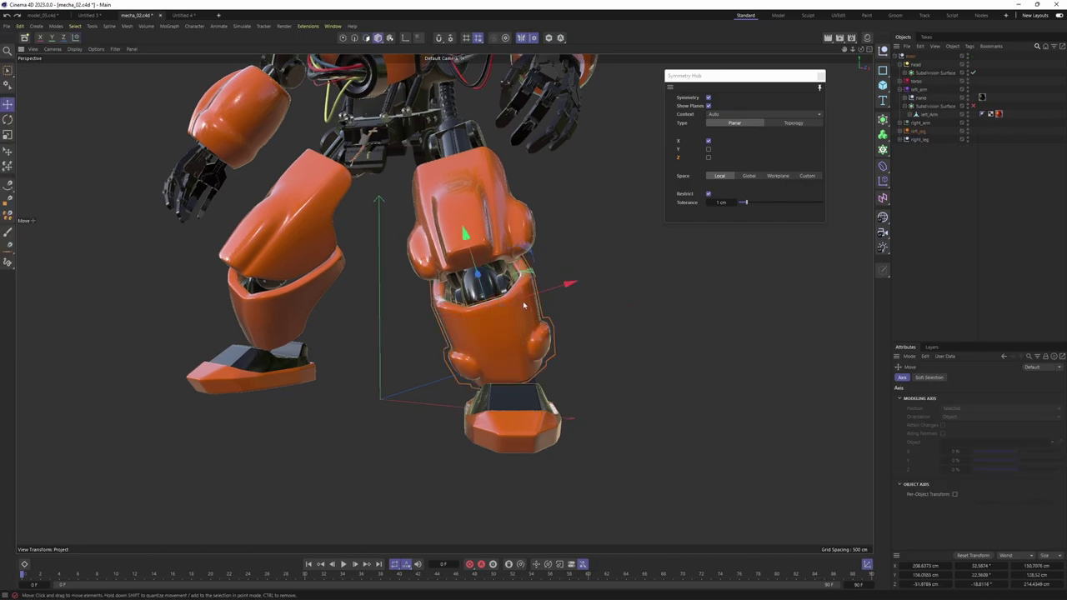
left_click_drag(525, 311, 508, 340, "alt")
middle_click_drag(508, 340, 566, 412, "alt")
scroll(566, 412, "up", 6)
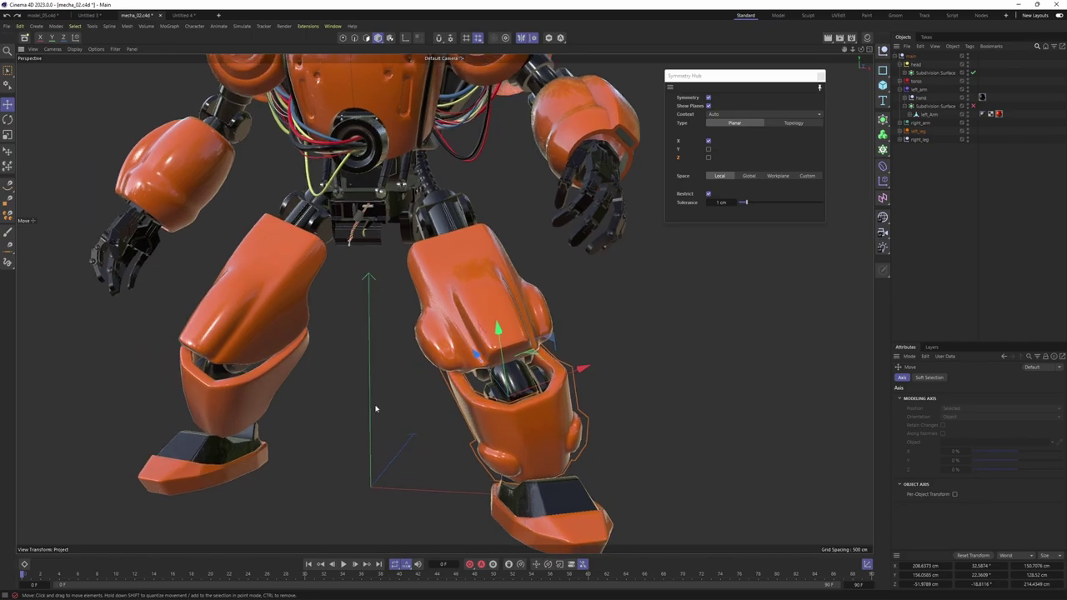
left_click_drag(375, 409, 507, 413, "alt")
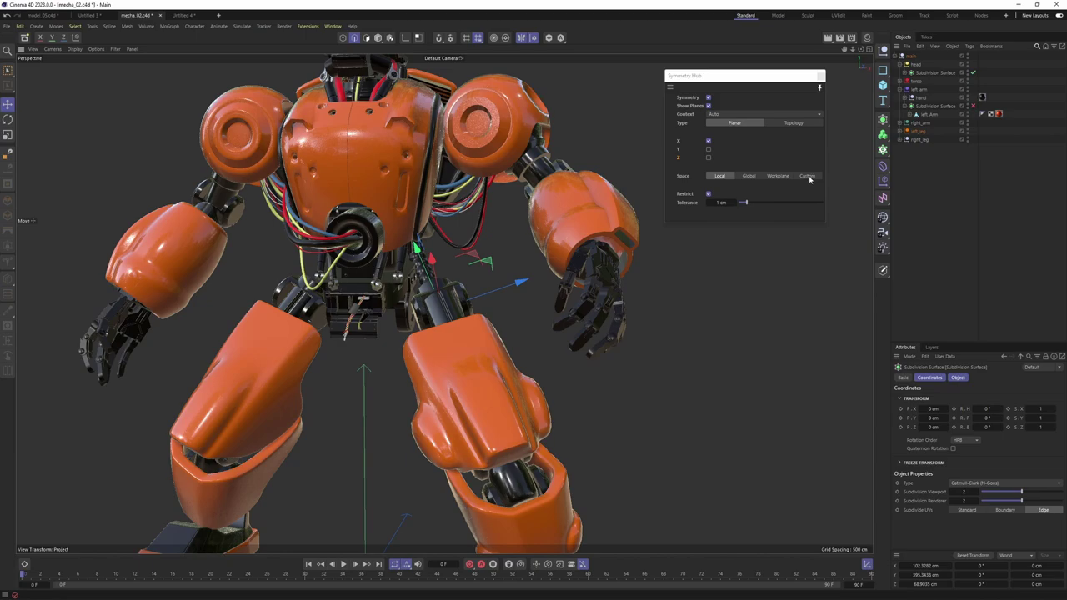
left_click(749, 176)
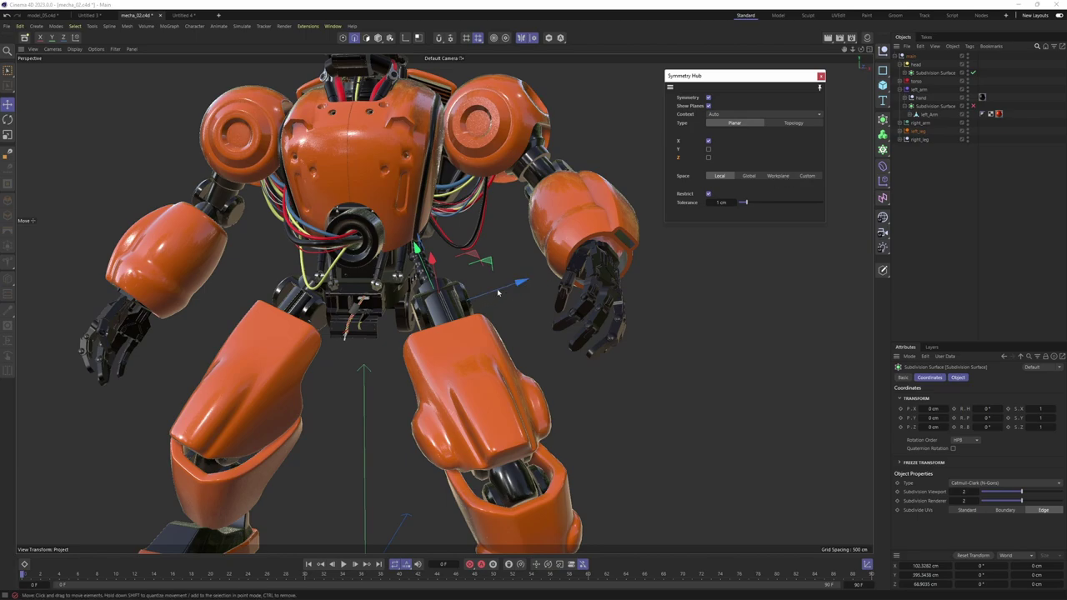
left_click_drag(497, 293, 491, 299, "alt")
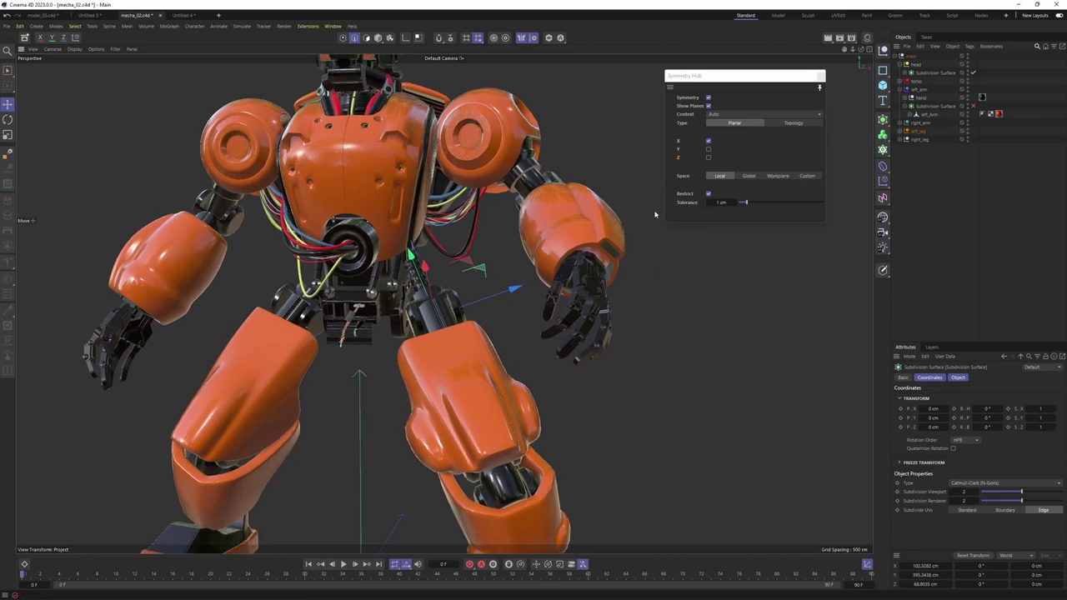
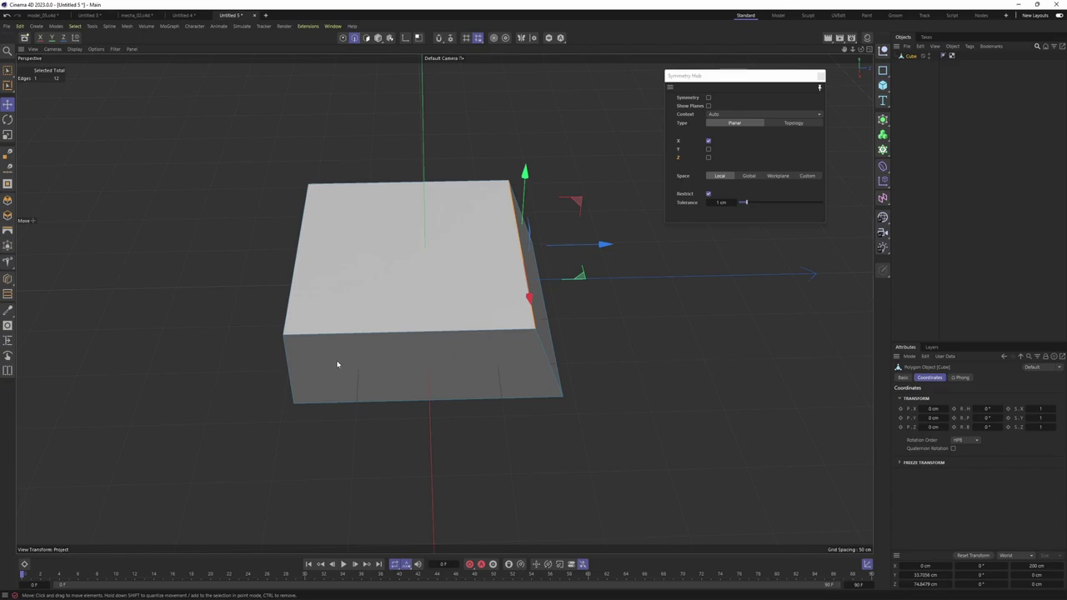
- Turn on symmetry and its plane display for the tapered cube, and add the Y and Z axes
left_click_drag(306, 185, 450, 295, "alt")
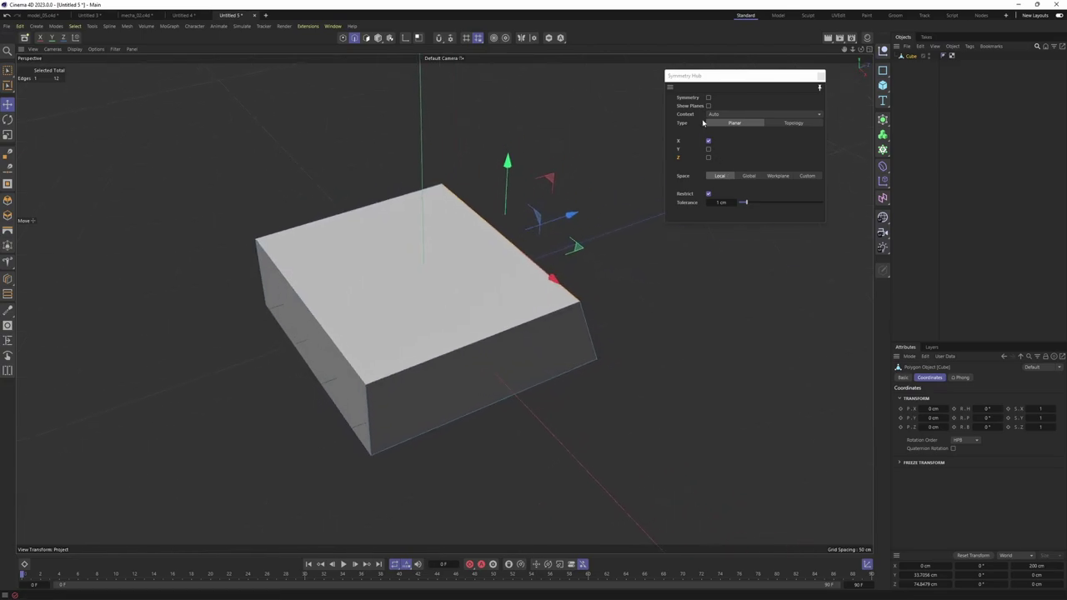
left_click(709, 98)
left_click(708, 106)
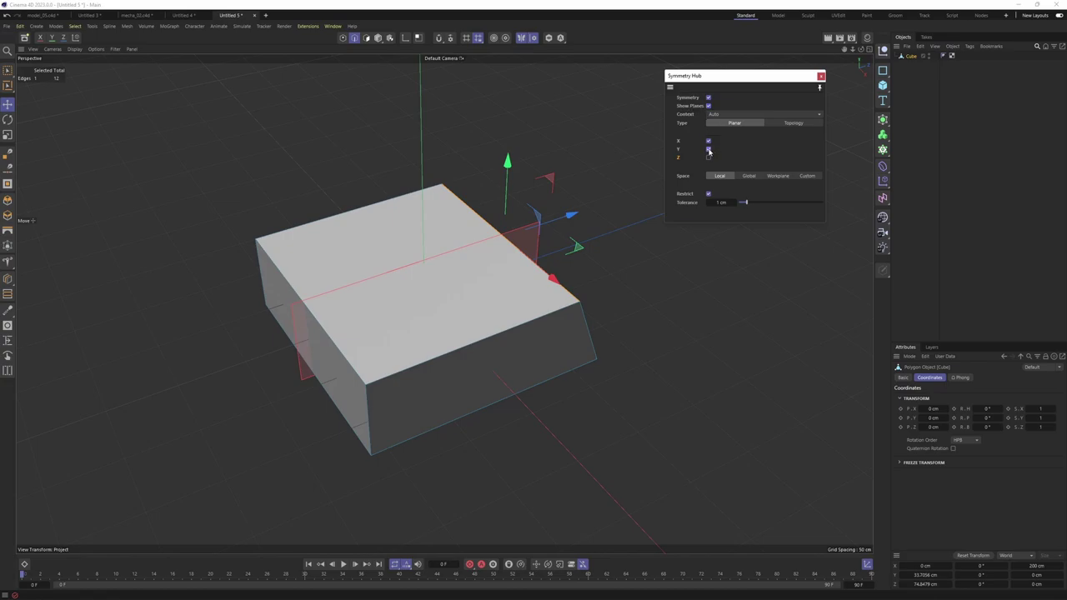
left_click(708, 150)
left_click(709, 158)
left_click_drag(443, 302, 434, 266, "alt")
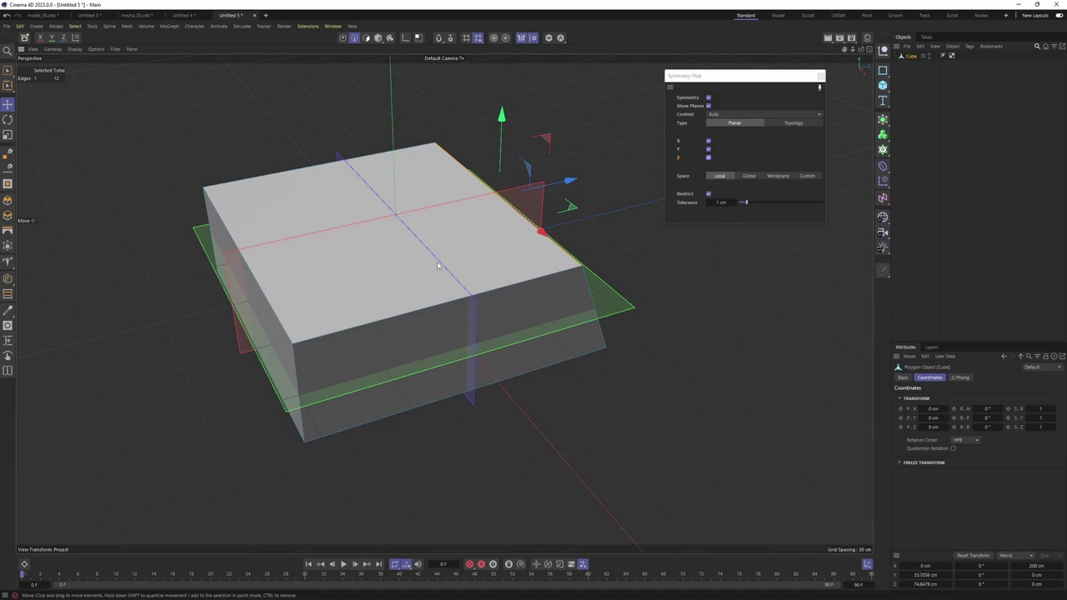
- Select different vertical corner edges of the tapered cube to check which mirrored edges are included at the 1 cm tolerance
key("e")
left_click(303, 369)
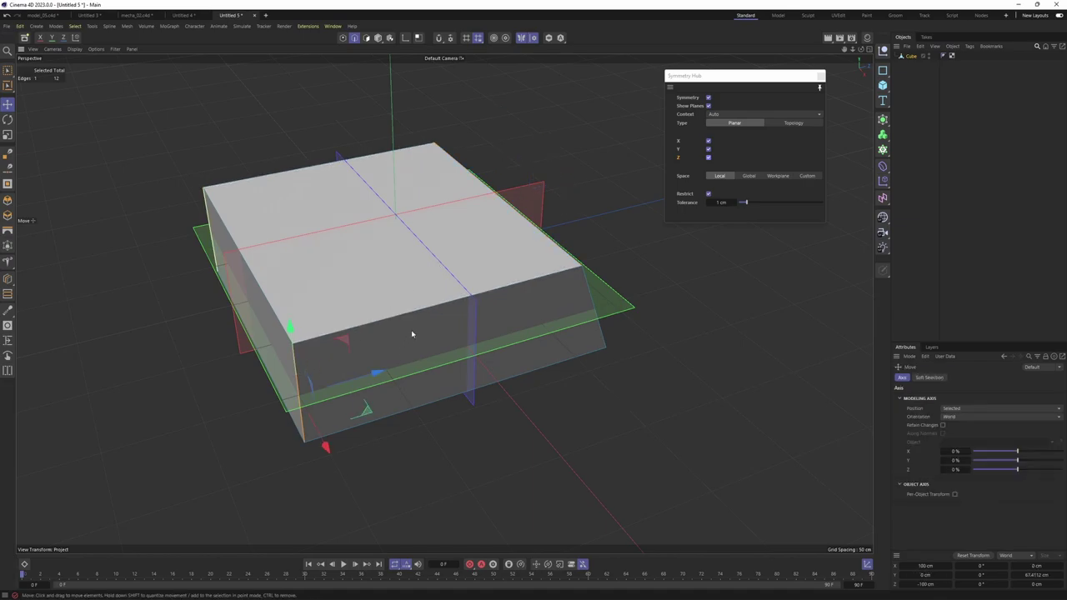
left_click_drag(412, 331, 408, 306, "alt")
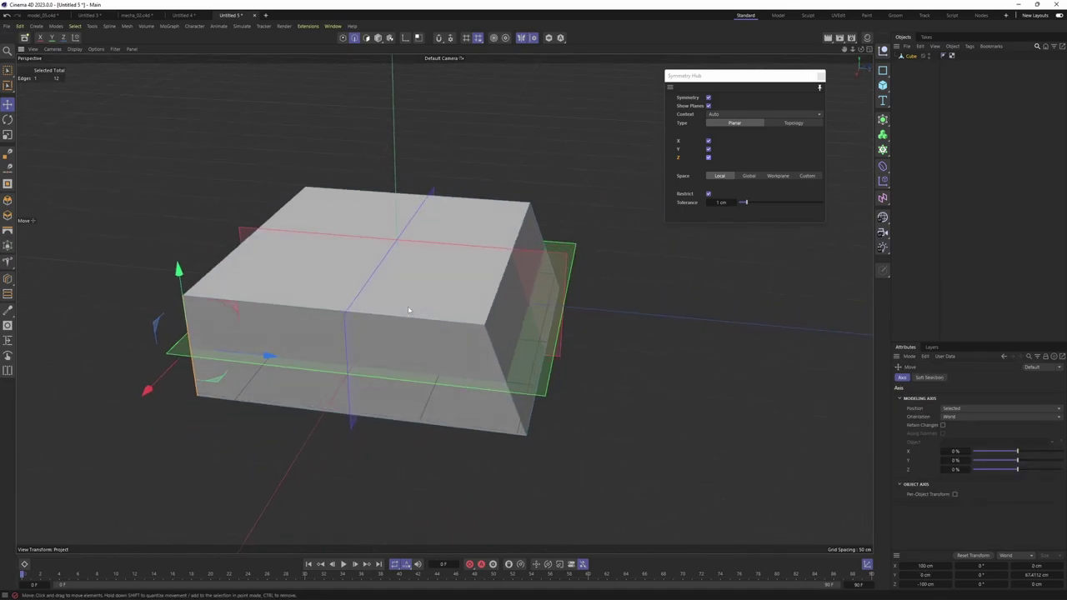
left_click_drag(511, 257, 517, 300, "alt")
left_click(493, 306)
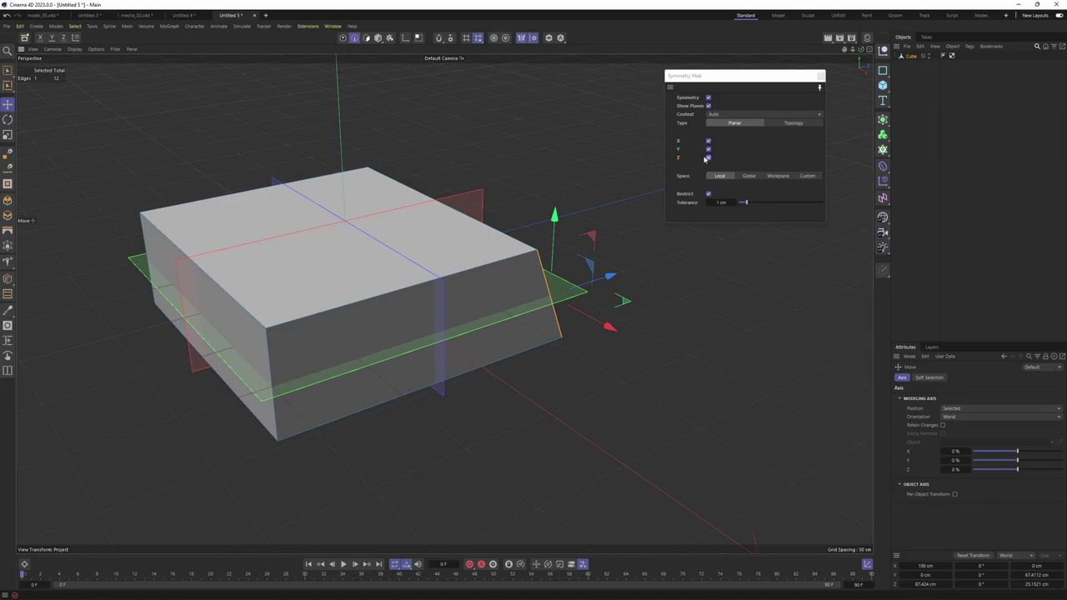
middle_click_drag(261, 366, 322, 353, "alt")
left_click(333, 356)
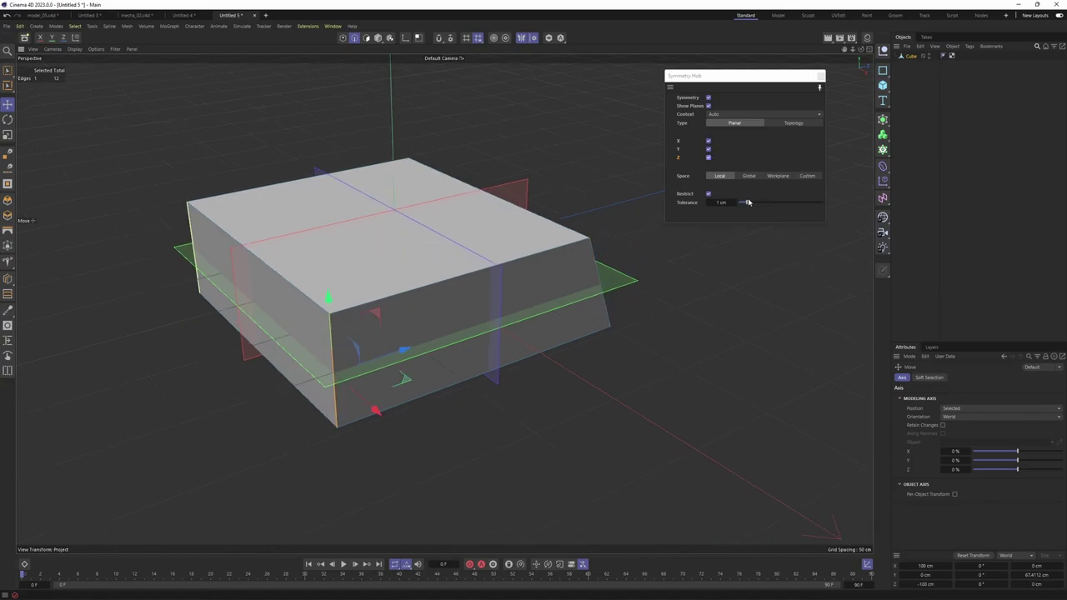
- Raise the symmetry tolerance to 32.9 cm and select a vertical corner edge of the tapered cube with its mirrored edges
left_click_drag(757, 205, 821, 203)
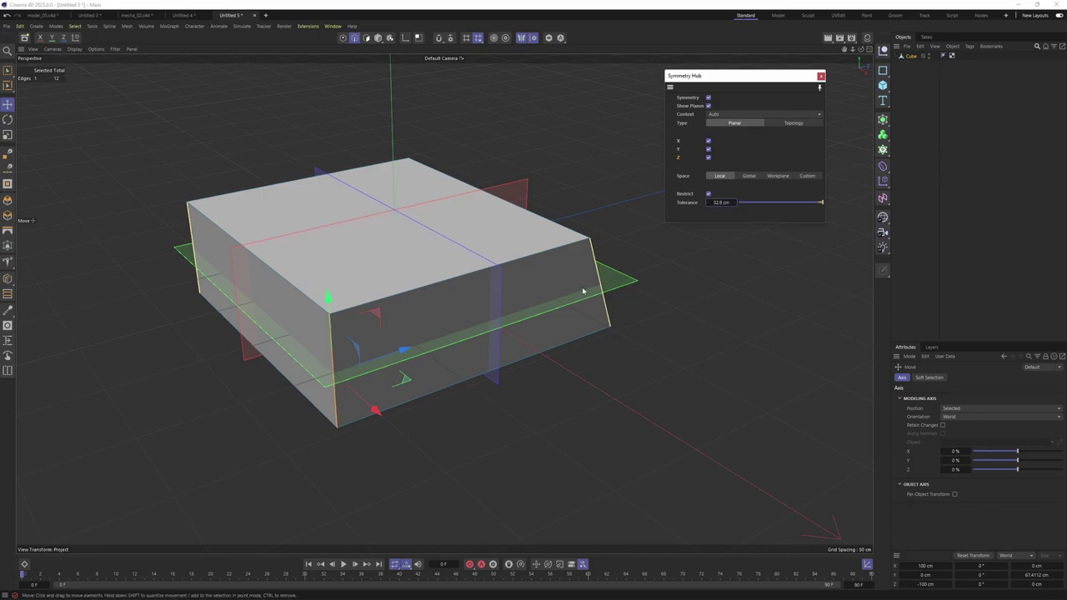
middle_click_drag(523, 418, 503, 422, "alt")
left_click(485, 451)
left_click(315, 354)
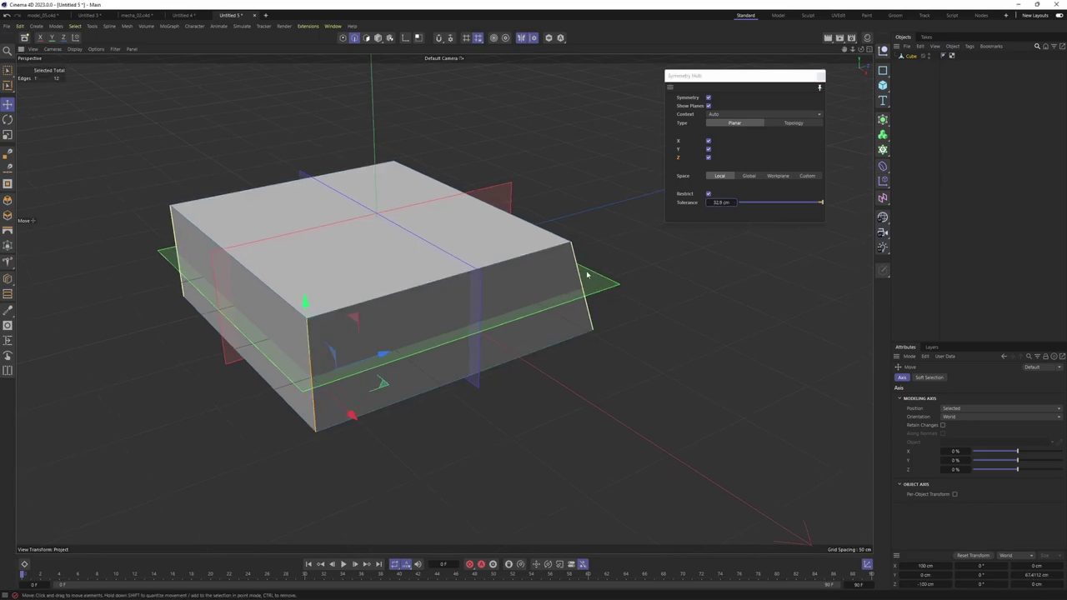
mouse_move(576, 268)
left_mouse_down("alt")
mouse_move(524, 267)
mouse_move(564, 269)
left_mouse_up("alt")
left_click(571, 270)
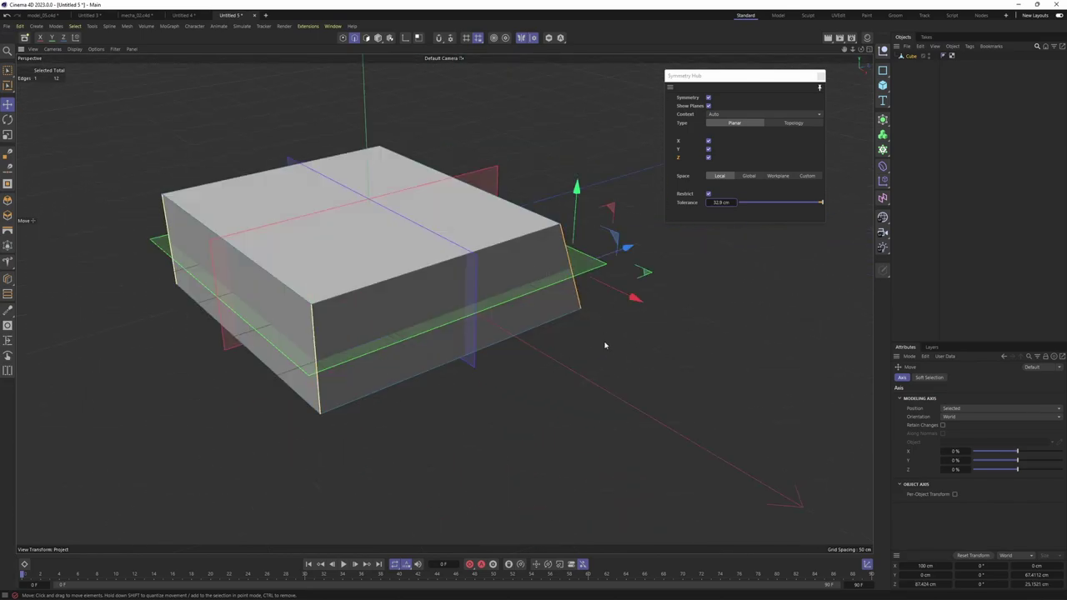
left_click_drag(606, 345, 276, 334, "alt")
left_click_drag(358, 286, 378, 286, "alt")
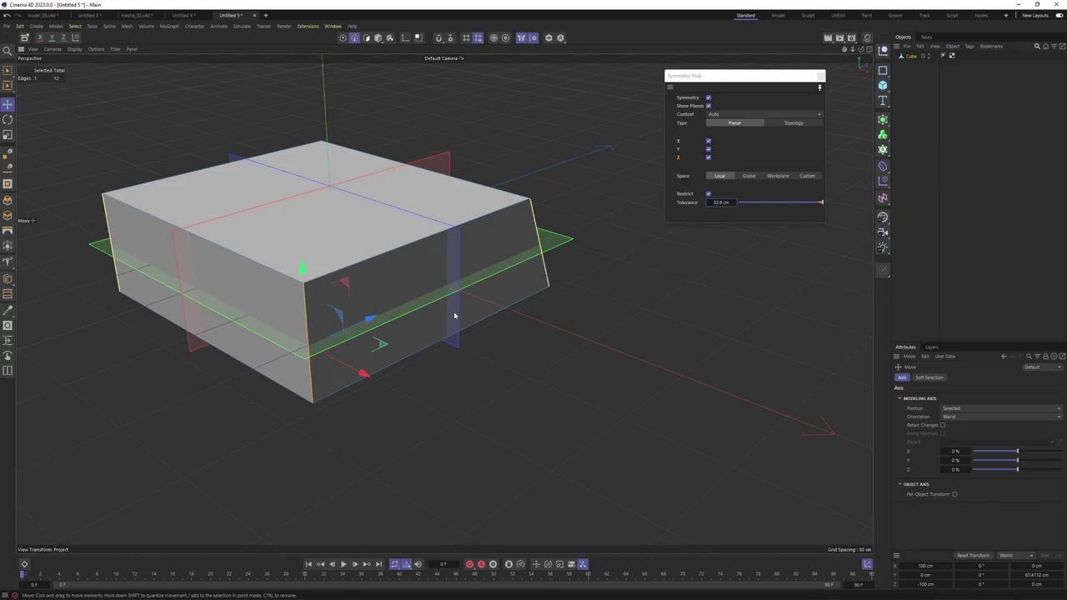
- Bevel the four vertical corner edges of the tapered cube with an offset of about 27.8 cm and 3 subdivisions
key("m")
key("s")
left_click_drag(454, 316, 698, 370)
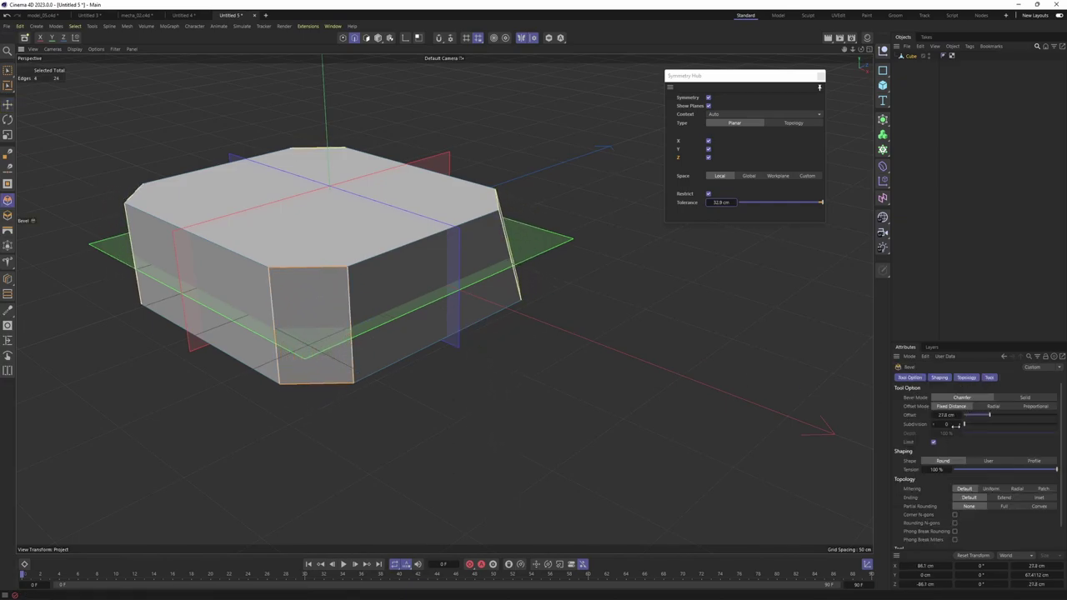
left_click_drag(959, 426, 977, 426)
mouse_move(533, 279)
left_mouse_down("alt")
mouse_move(410, 255)
mouse_move(568, 273)
mouse_move(558, 285)
mouse_move(543, 274)
left_mouse_up("alt")
key("e")
key("Return")
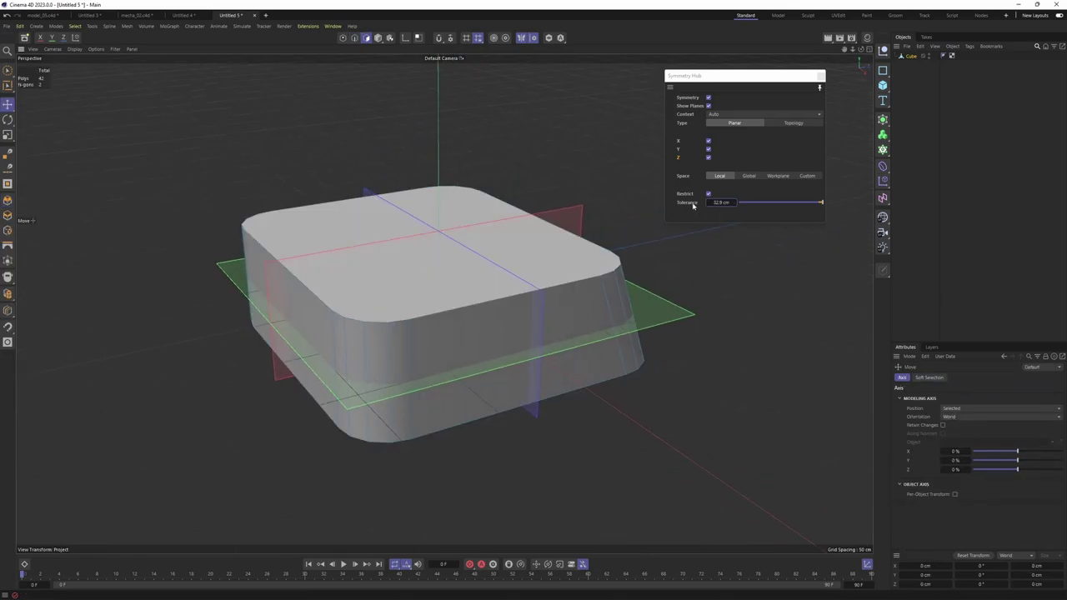
left_click(693, 206)
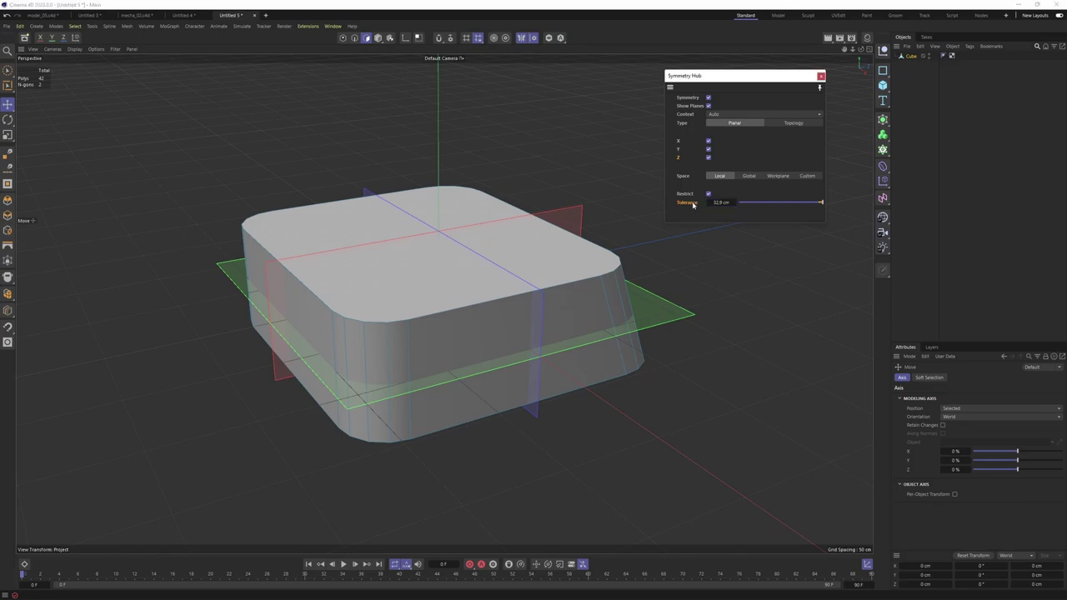
left_click_drag(474, 287, 431, 357, "alt")
key("Return")
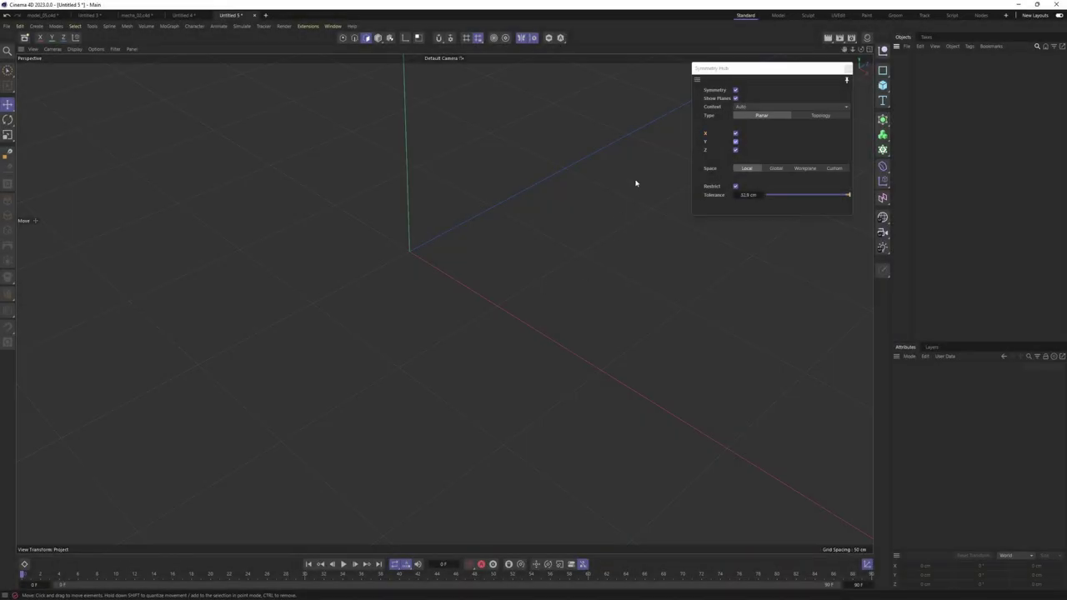
- Add a new cube, flatten it to about 49 cm high and convert it to an editable mesh
left_click_drag(507, 249, 518, 250, "alt")
left_click(882, 86)
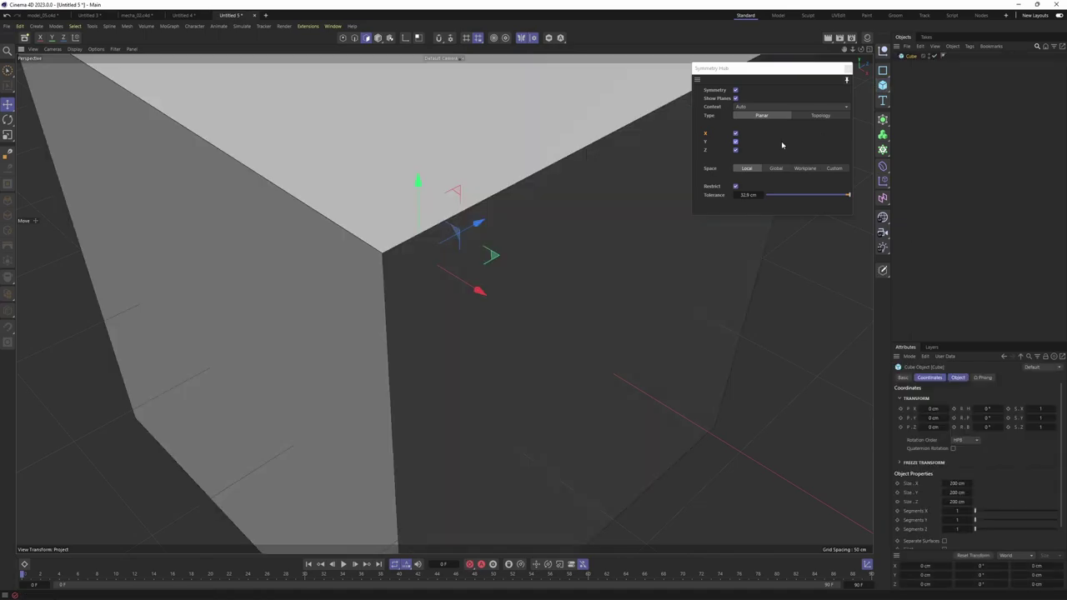
left_click_drag(419, 265, 412, 235, "alt")
scroll(413, 232, "down", 3)
key("Return")
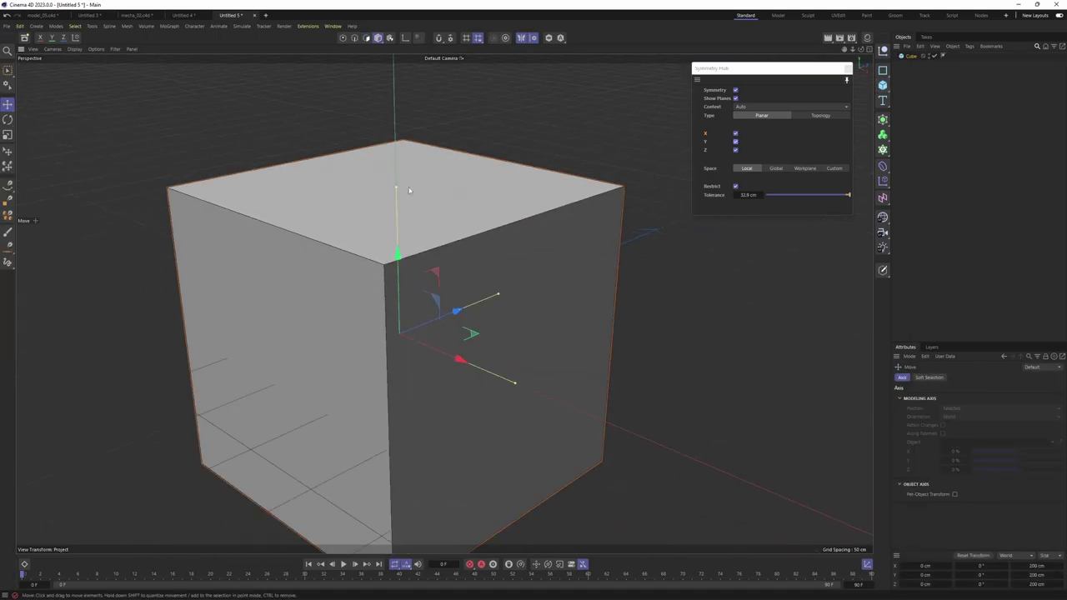
left_click_drag(397, 188, 441, 303)
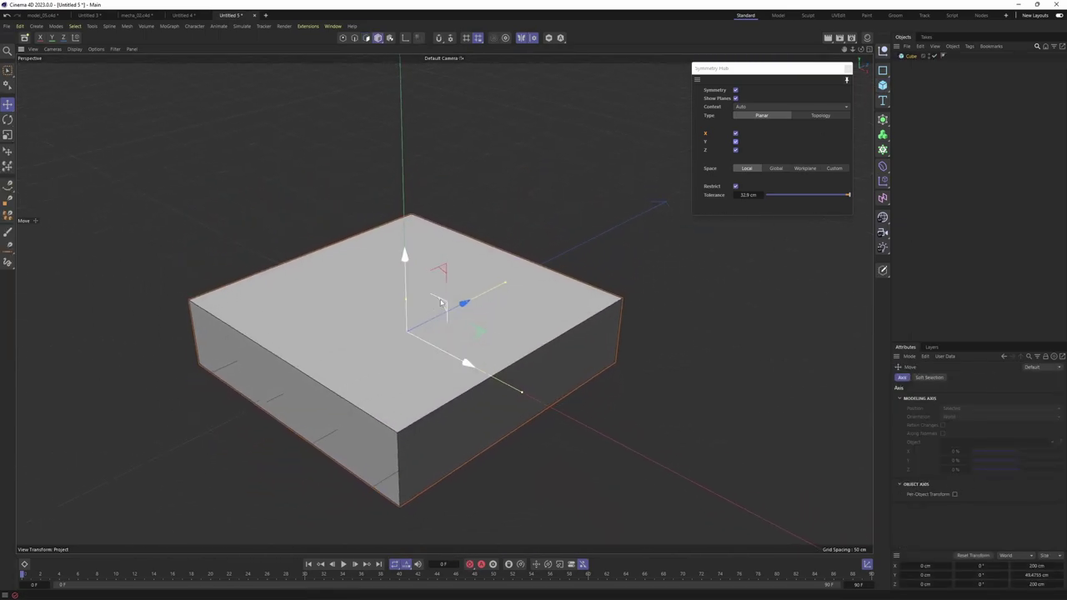
key("c")
key("Return")
- Try to scale the block's top polygon with symmetry active and turn symmetry off
left_click(446, 311)
key("t")
left_click_drag(707, 383, 672, 380)
left_click(736, 90)
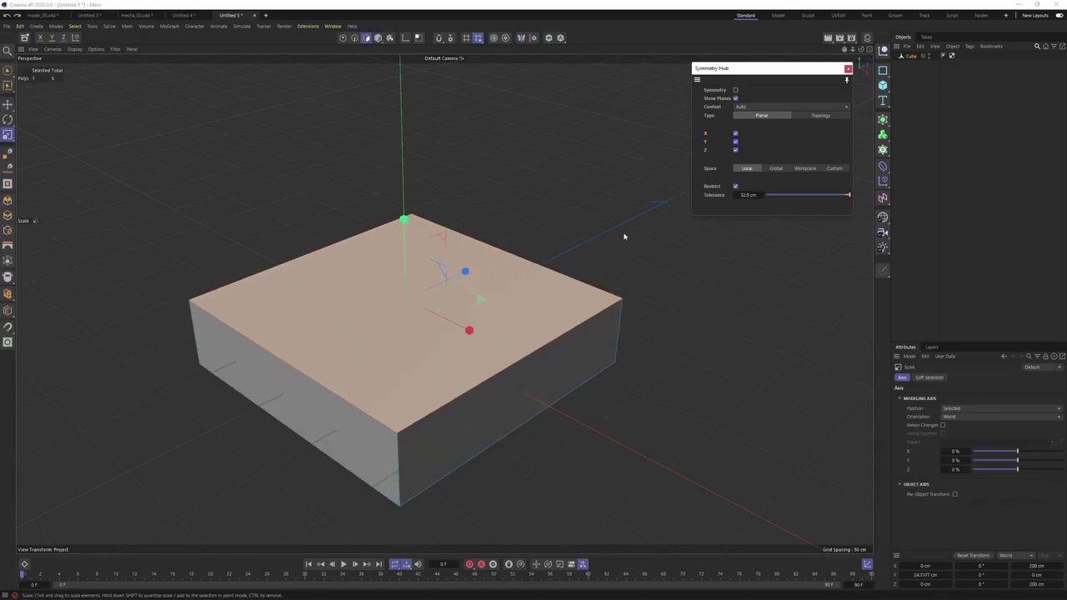
- Scale the block's top polygon to about 164 cm wide and lower it to form a flat tapered block
left_click_drag(784, 415, 690, 410)
key("e")
left_click_drag(407, 235, 408, 258)
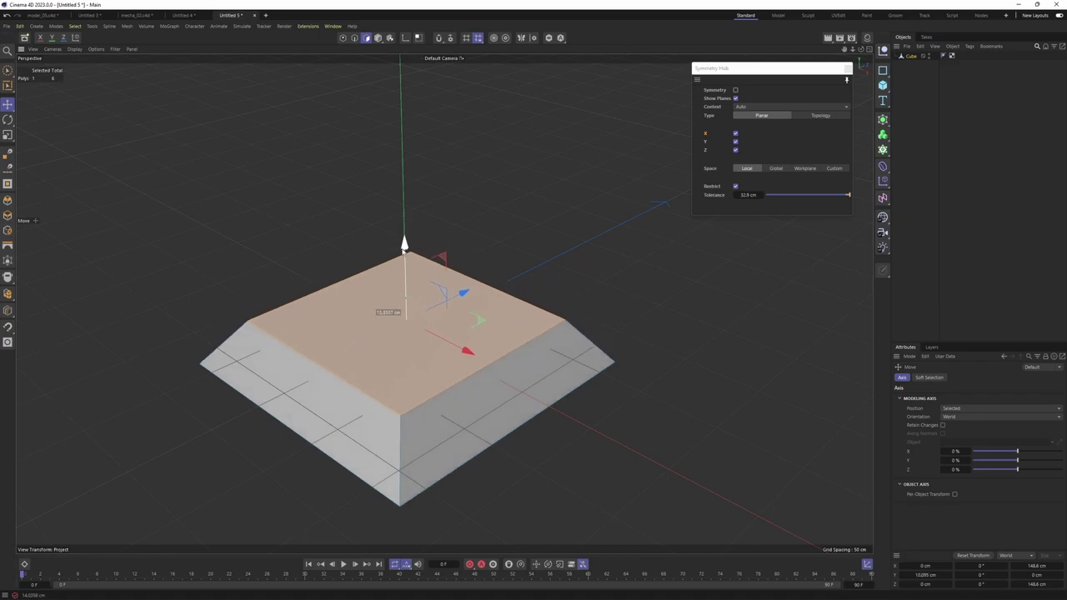
key("t")
left_click_drag(527, 356, 556, 356)
key("e")
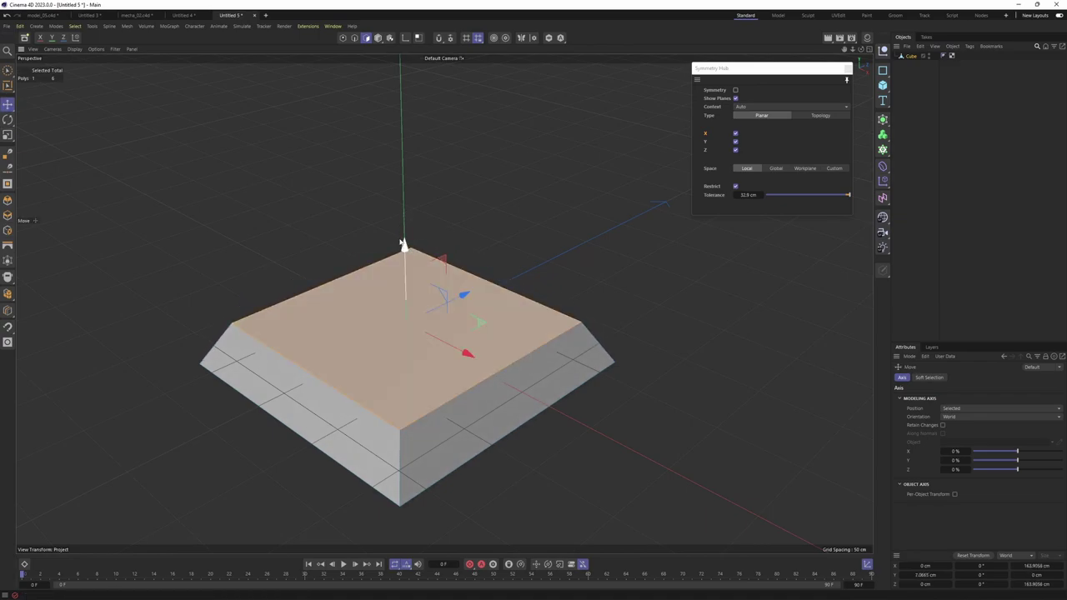
left_click_drag(406, 244, 406, 254)
- Select the slanted front corner edge of the tapered block and turn symmetry back on
key("Return")
left_click_drag(503, 425, 499, 438, "alt")
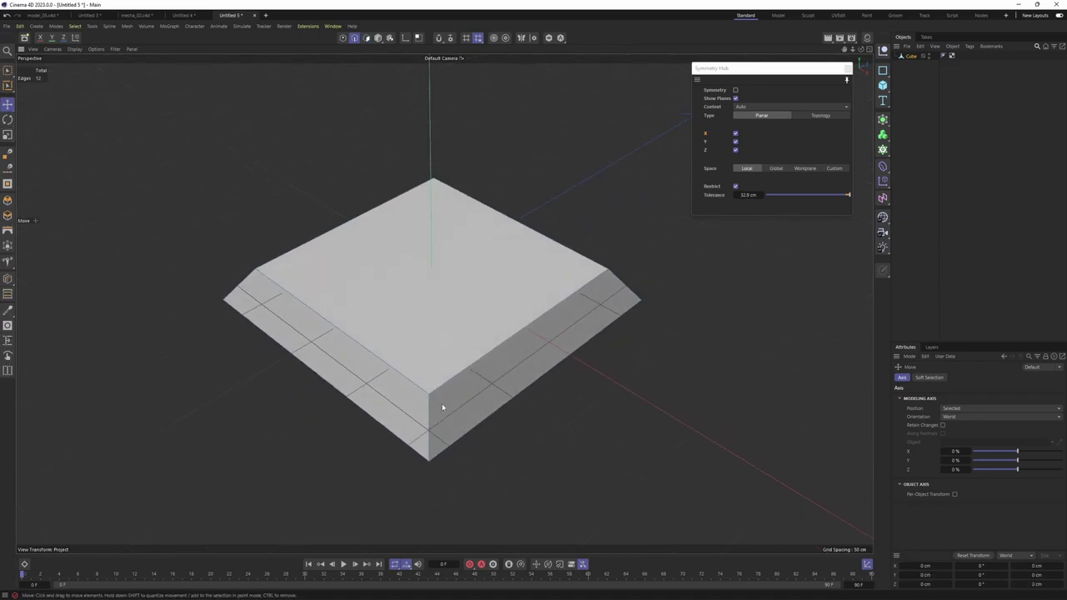
left_click(441, 408)
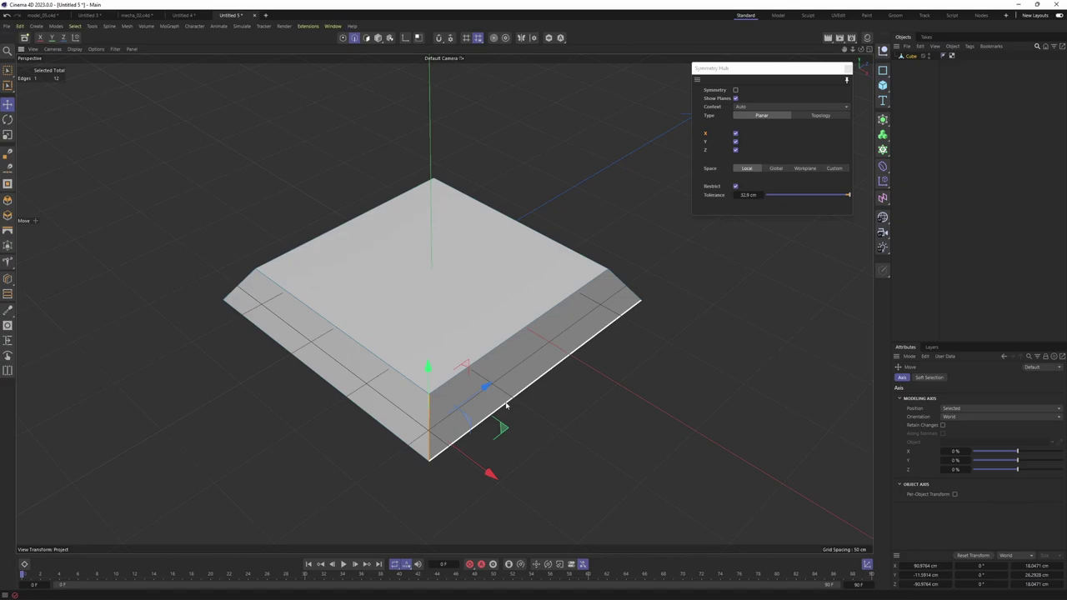
left_click(735, 89)
- Bevel the block's four mirrored slanted corner edges with a 19 cm offset and 3 subdivisions
left_click_drag(532, 412, 579, 445, "alt")
key("m")
key("s")
left_click_drag(498, 427, 495, 436, "alt")
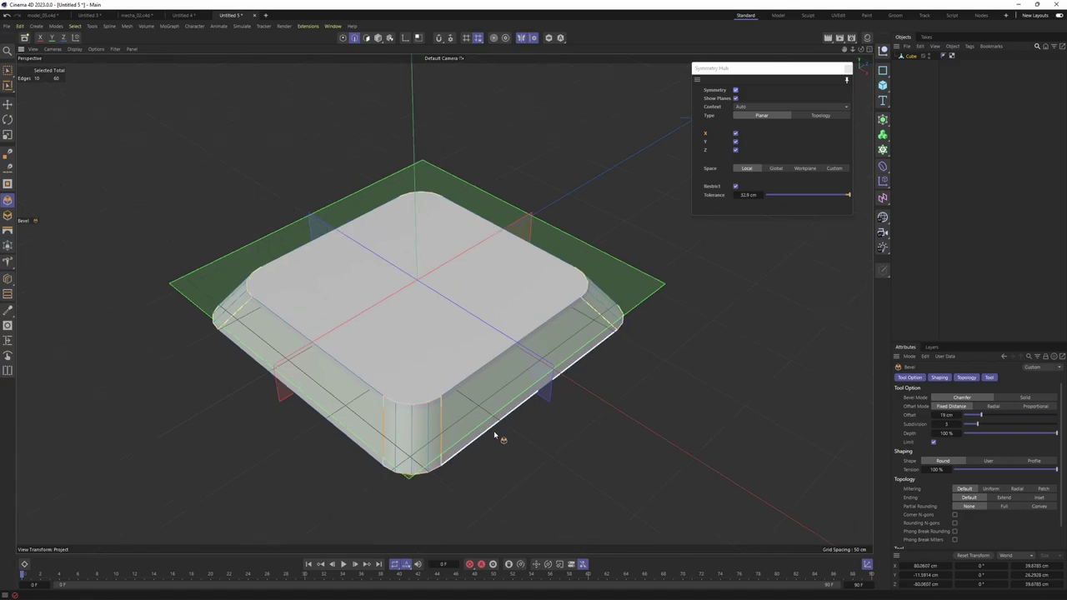
scroll(495, 436, "up", 1)
key("Return")
key("e")
- Add a cube, resize it to about 41 × 86 × 101 cm, and move it over the block's side edge
left_click_drag(528, 300, 486, 295, "alt")
left_click(883, 85)
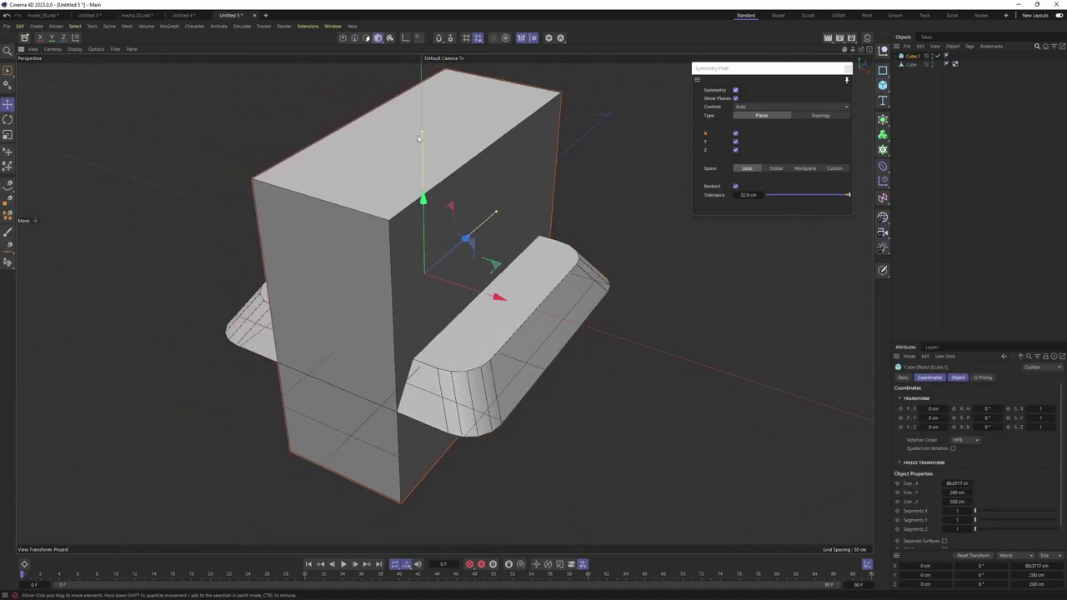
left_click_drag(423, 134, 423, 216)
left_click_drag(498, 210, 470, 248)
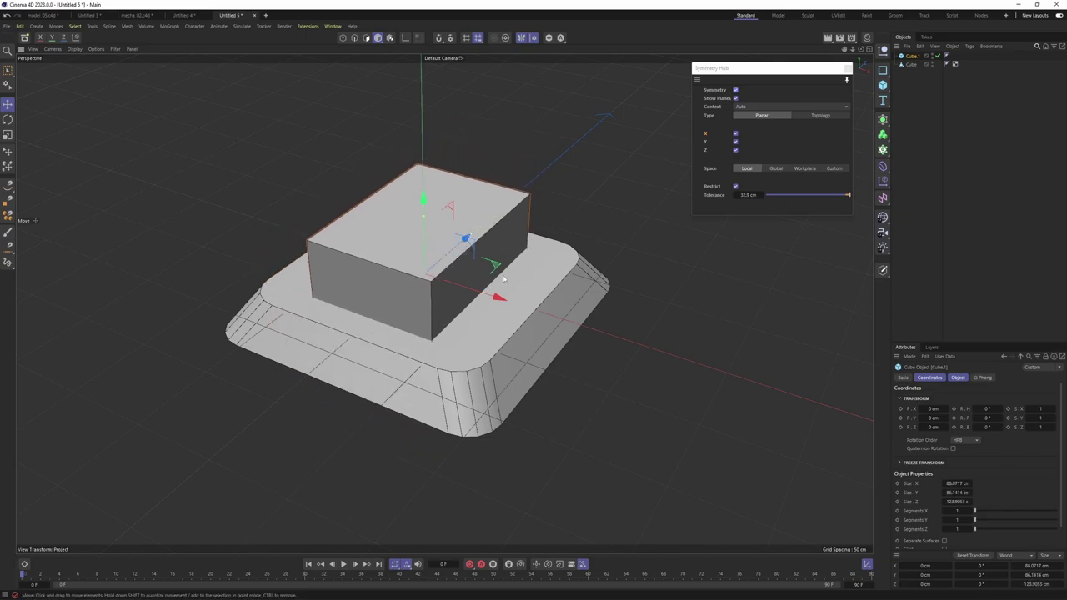
left_click_drag(498, 298, 611, 286)
left_click_drag(582, 222, 579, 230)
key("ctrl+z")
- Place the tapered block and the cube in a Boole so the cube cuts a rectangular notch from the block's side
left_click(425, 302)
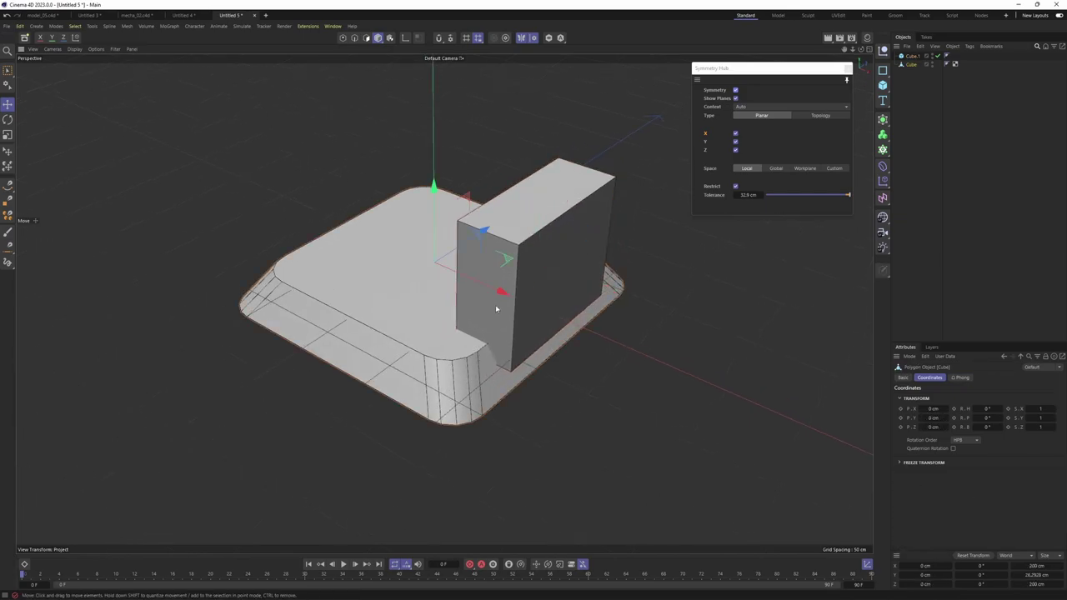
left_click_drag(495, 304, 488, 308, "alt")
left_click(885, 121)
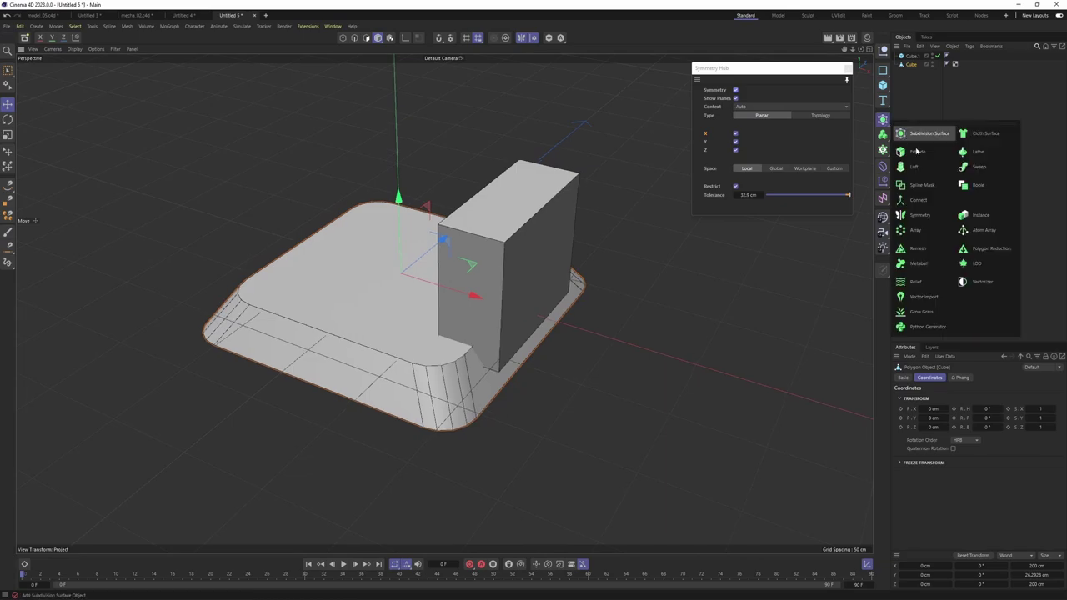
left_click(983, 185, "alt")
left_click_drag(917, 60, 910, 77)
left_click_drag(583, 262, 411, 333, "alt")
scroll(395, 281, "up", 3)
left_click_drag(568, 292, 446, 299, "alt")
left_click_drag(539, 222, 492, 246, "alt")
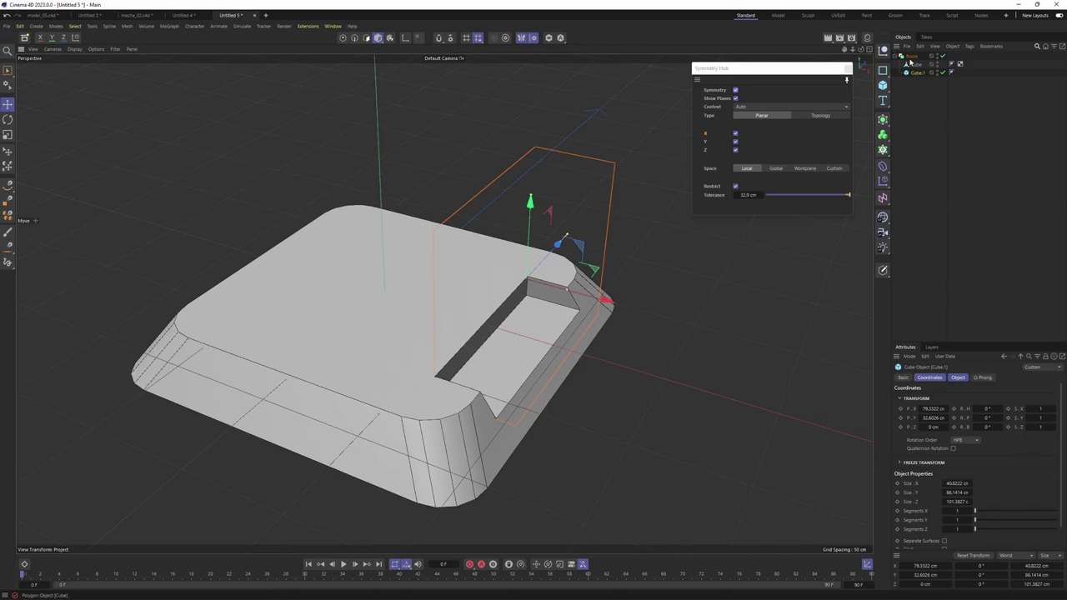
- Enable Create single object on the Boole and convert it to one editable polygon object
left_click(912, 56)
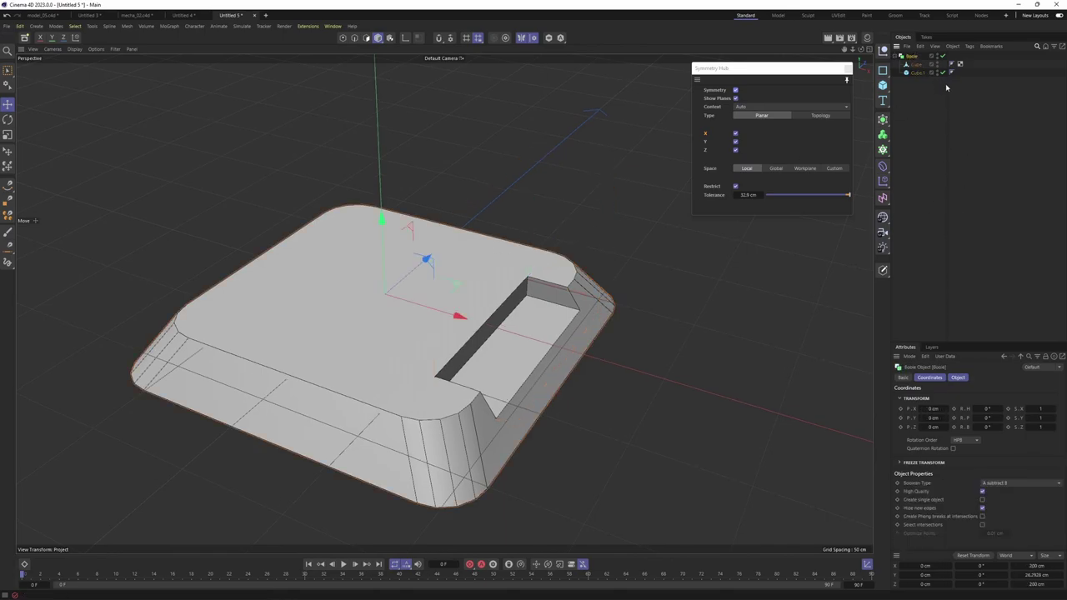
left_click(883, 50, "alt")
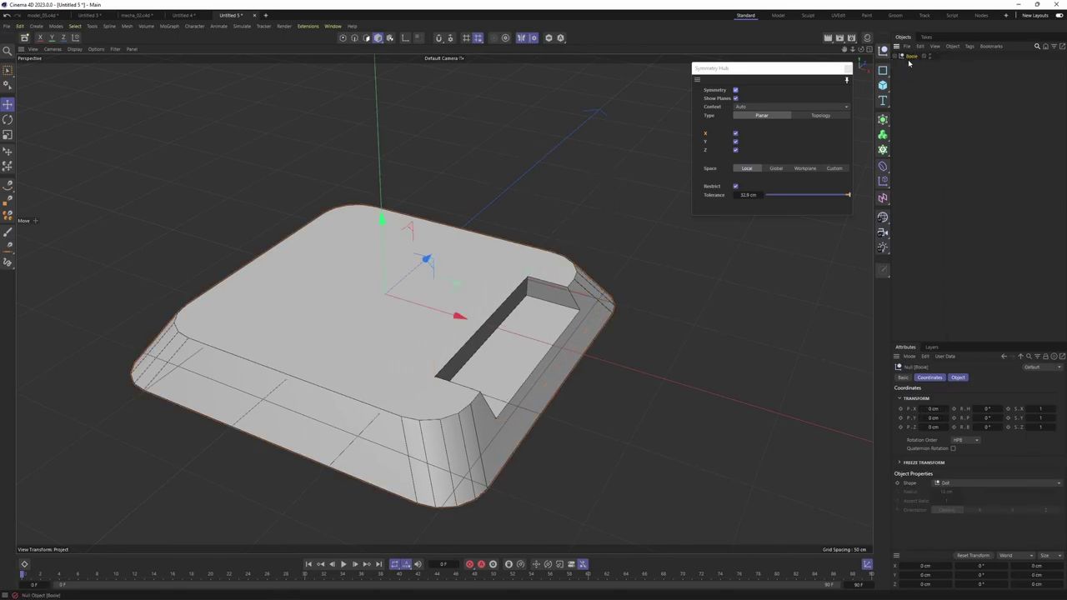
key("ctrl+z")
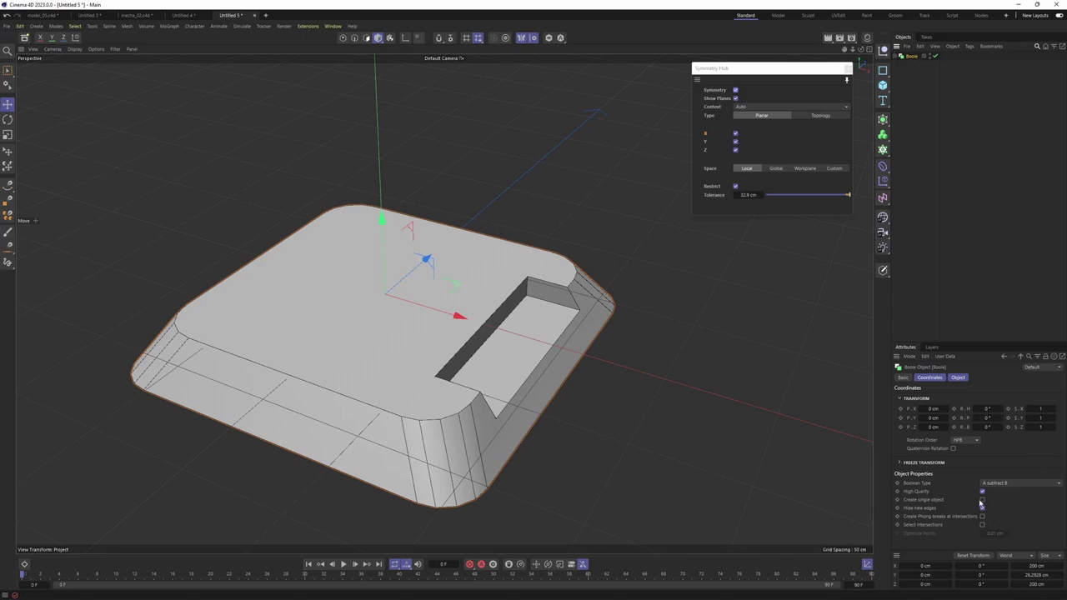
left_click(982, 500)
key("c")
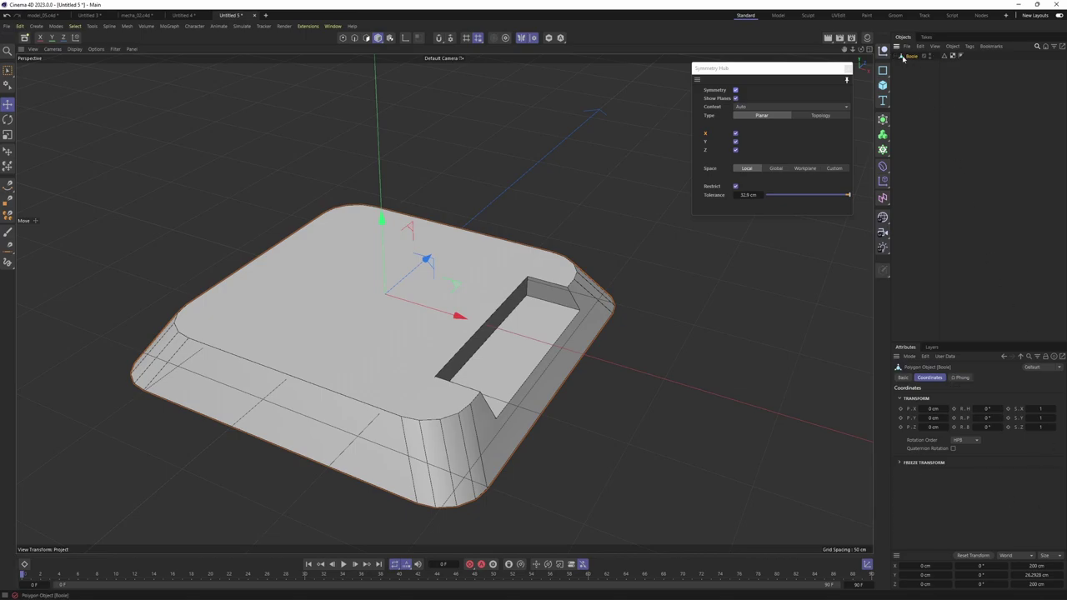
left_click_drag(534, 247, 588, 218, "alt")
left_click_drag(524, 83, 548, 223, "alt")
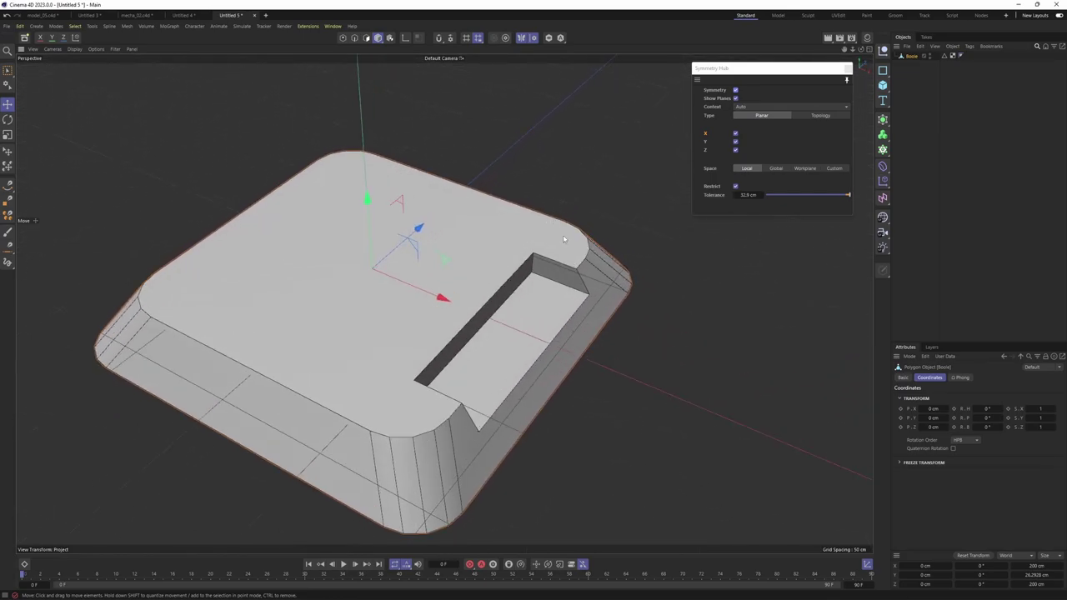
- Test selecting the notched block's top polygon with symmetry active and switch to point mode
key("Return")
left_click(564, 239)
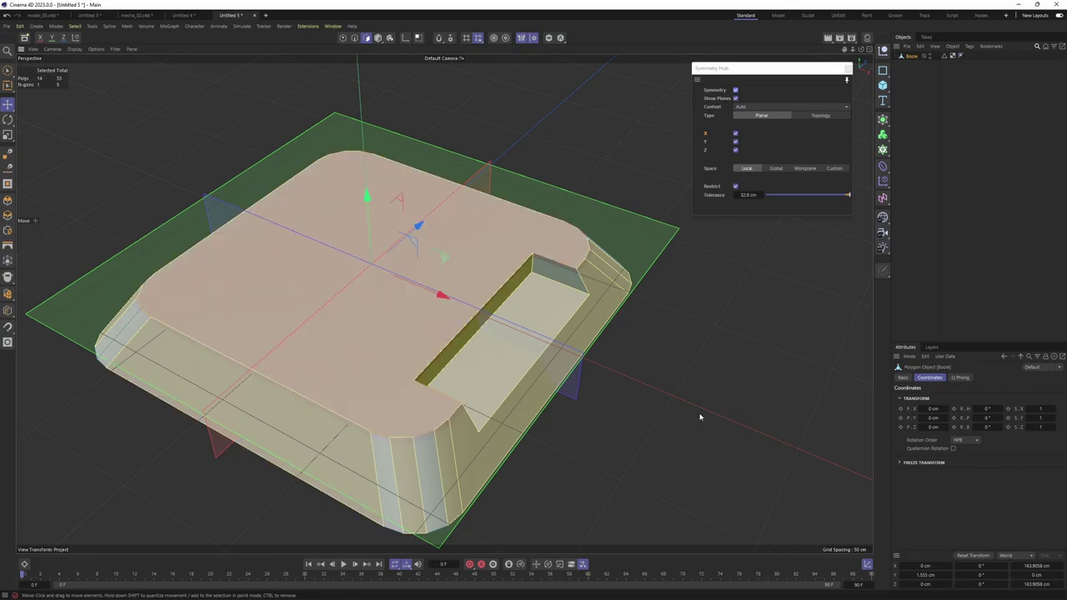
key("Return")
key("Return")
key("Return")
key("Return")
- Try Symmetrize in the + to - direction across the X, Y and Z planes, linked with the hub, and undo it
key("m")
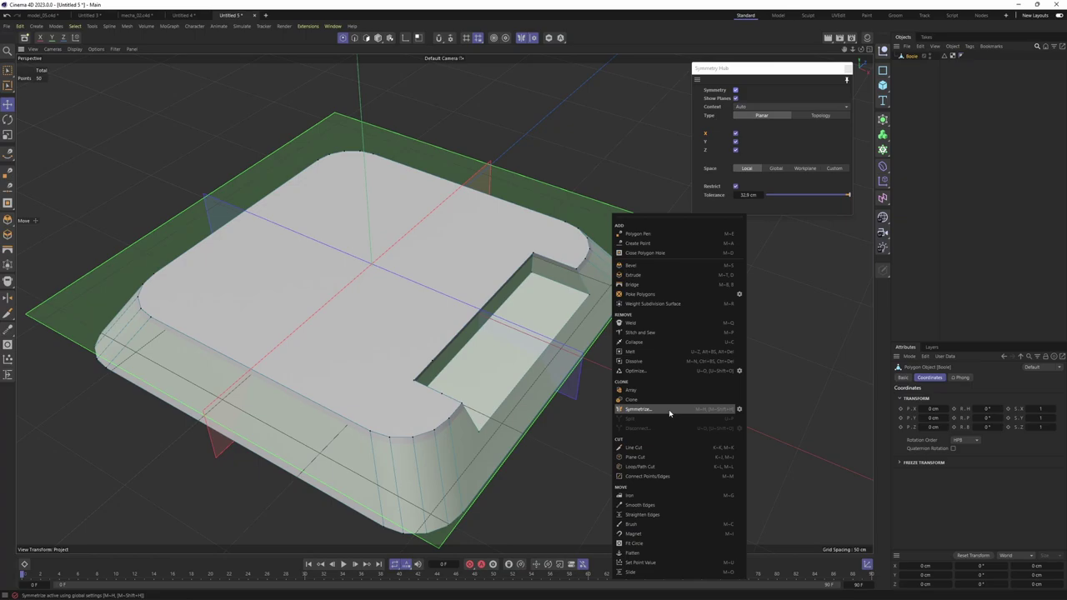
left_click(738, 410)
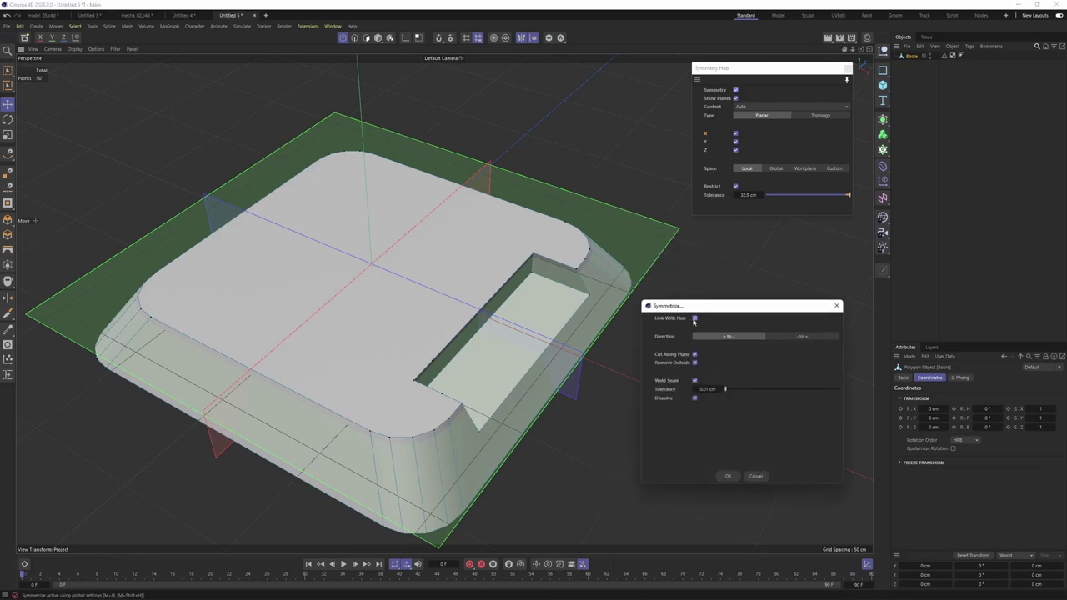
left_click_drag(712, 306, 751, 292)
left_click(767, 463)
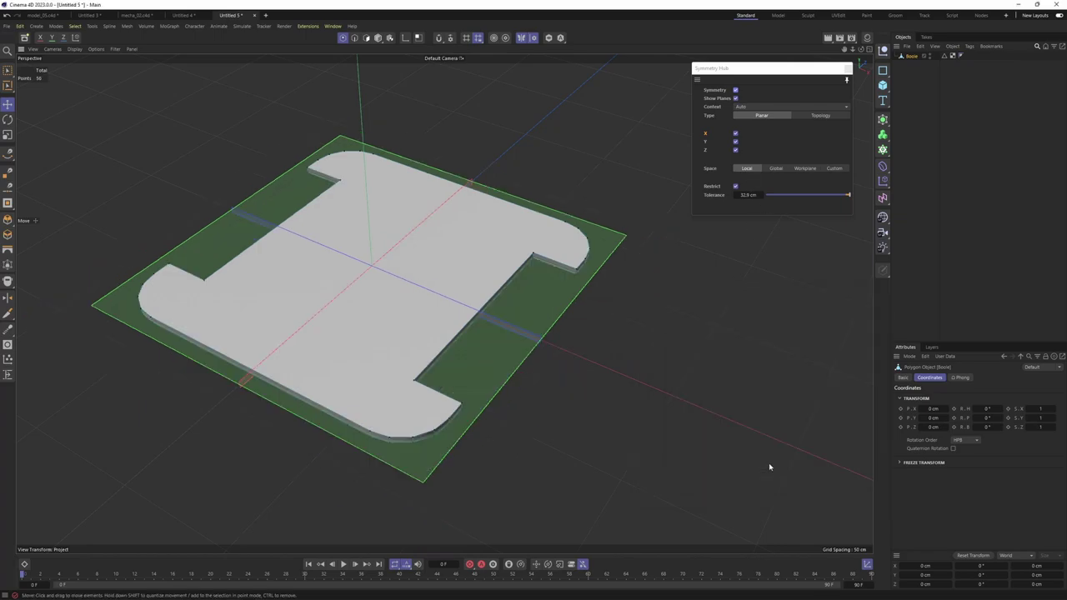
left_click_drag(548, 301, 544, 277, "alt")
key("ctrl+z")
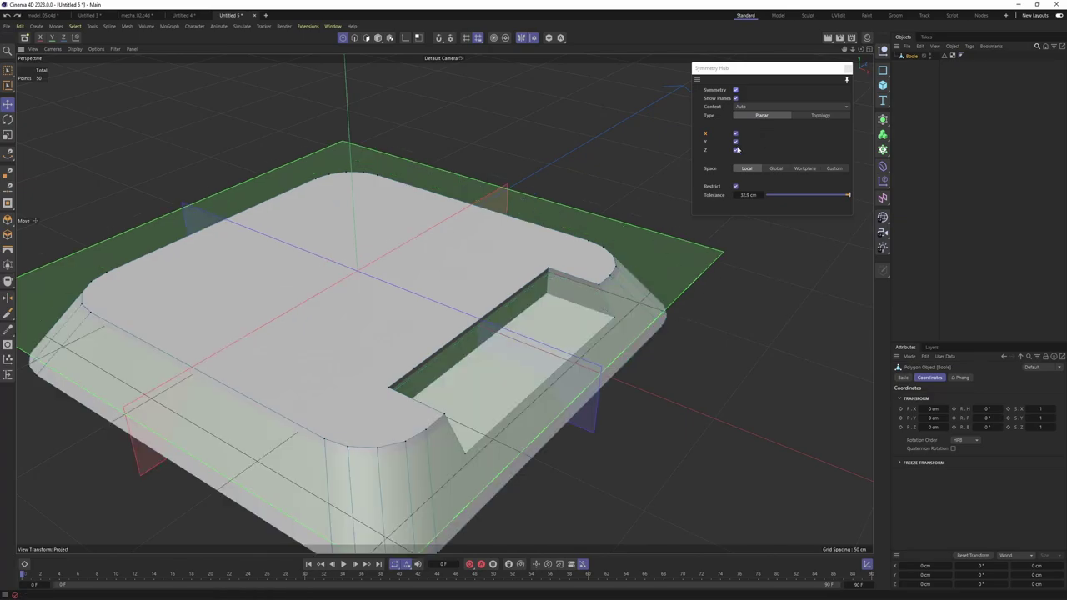
- Limit the symmetry to the X plane by disabling Y and Z
left_click(735, 142)
left_click(735, 150)
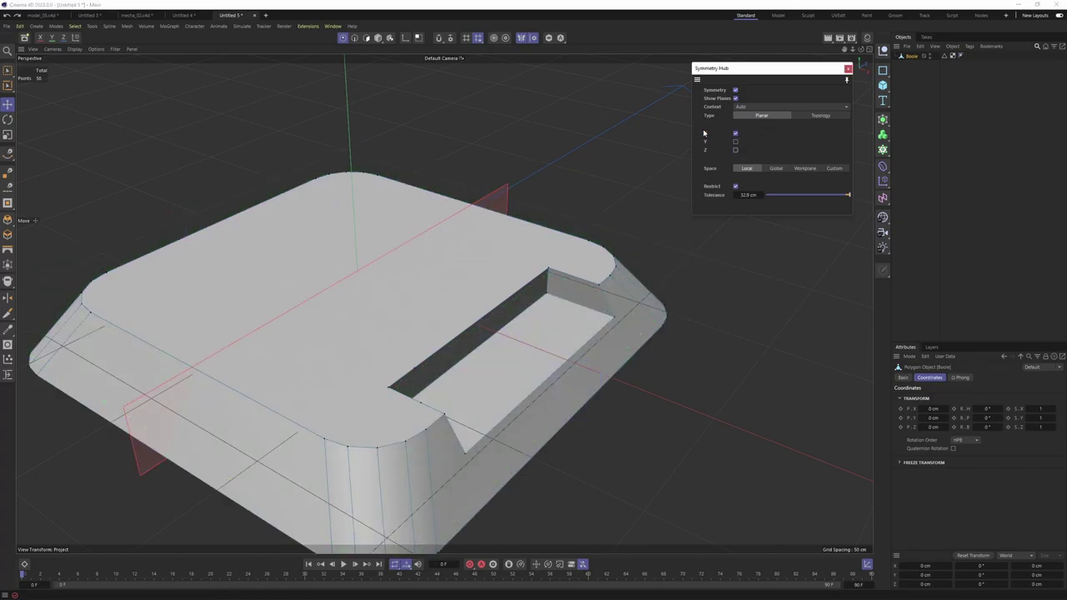
- Try Symmetrize in the + to - direction across only the X plane and undo it
right_click(597, 217)
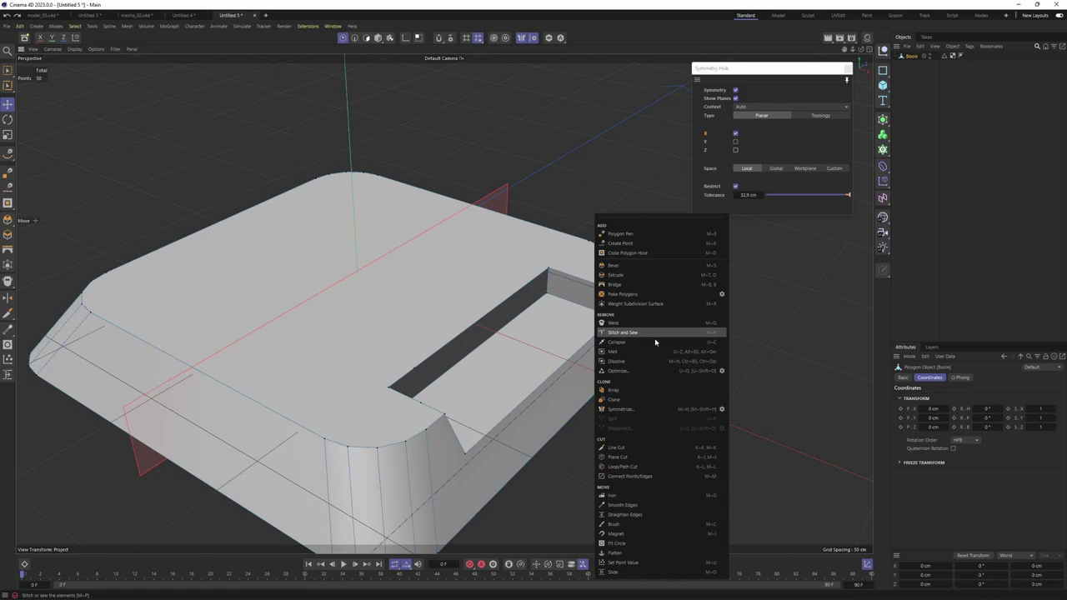
left_click(722, 409)
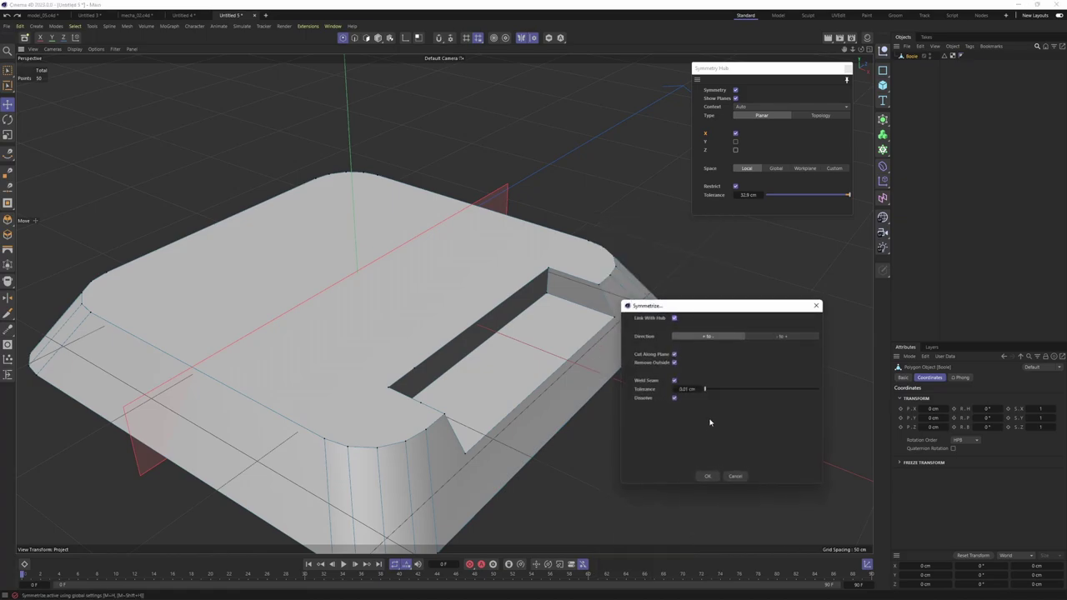
left_click(707, 479)
scroll(556, 275, "down", 3)
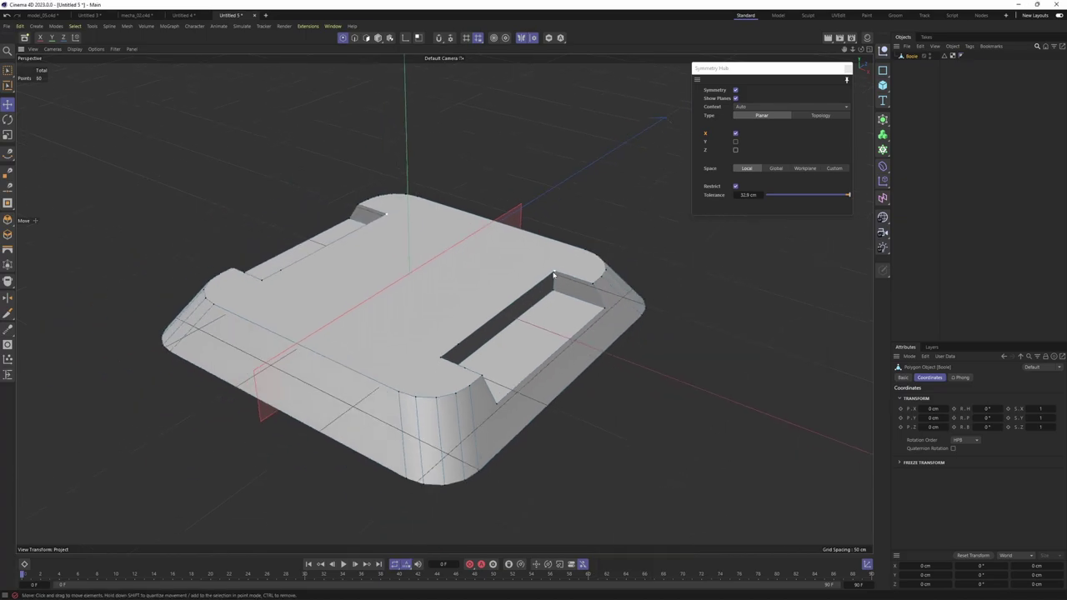
left_click_drag(555, 274, 533, 283, "alt")
key("ctrl+z")
- Review the Symmetrize direction, cut, weld seam and dissolve options and close them without applying
right_click(587, 215)
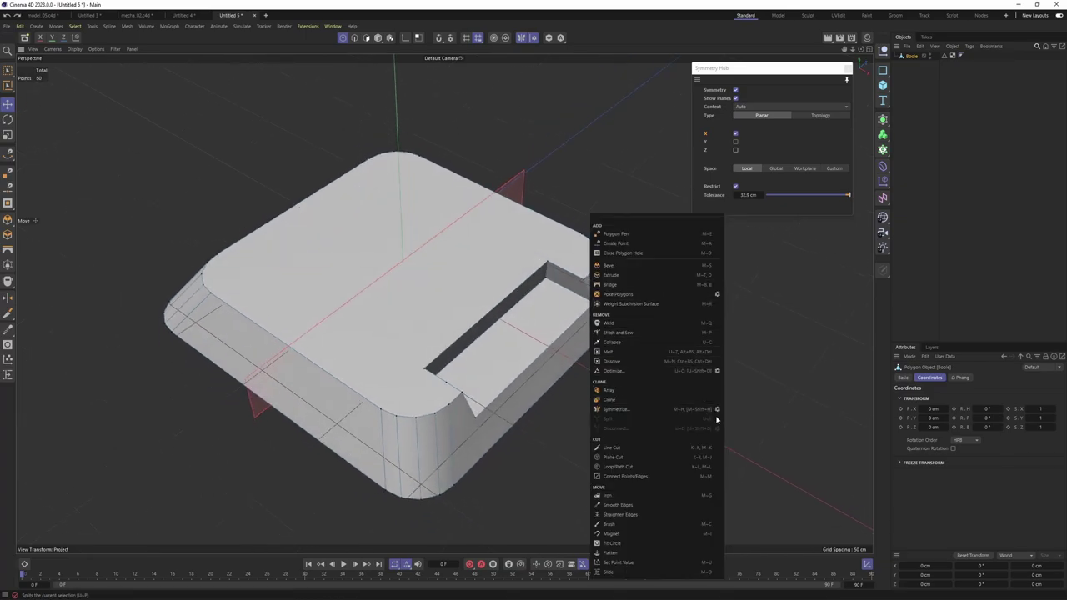
left_click(720, 412)
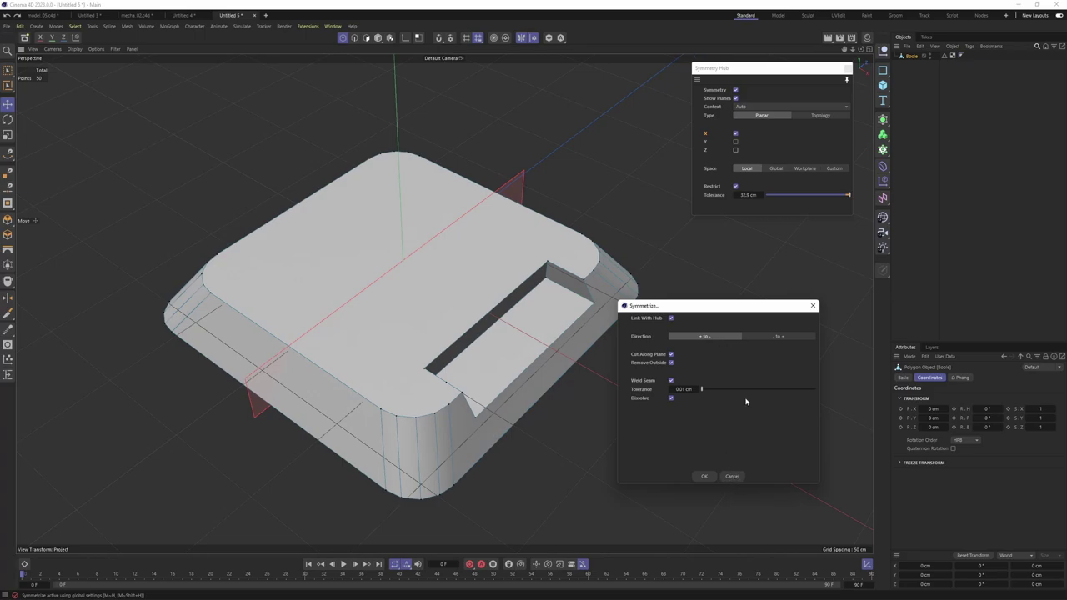
left_click(813, 306)
- Return to model mode, add a cylinder, and scale it down uniformly to about 21.5 cm wide and 43 cm high
left_click_drag(617, 372, 567, 330, "alt")
key("4")
key("e")
scroll(566, 330, "down", 2)
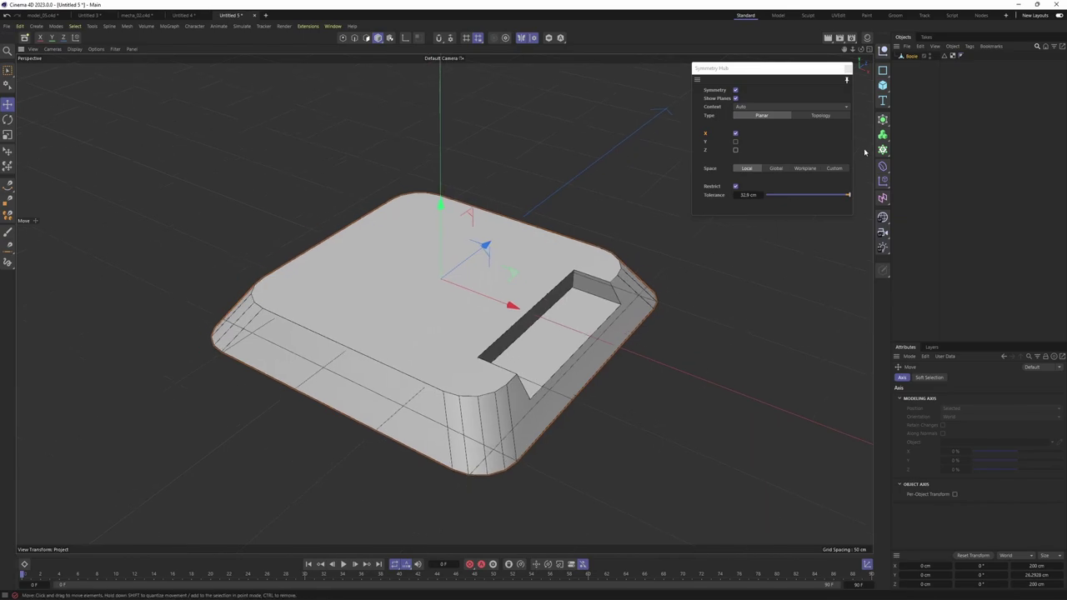
left_click(883, 85)
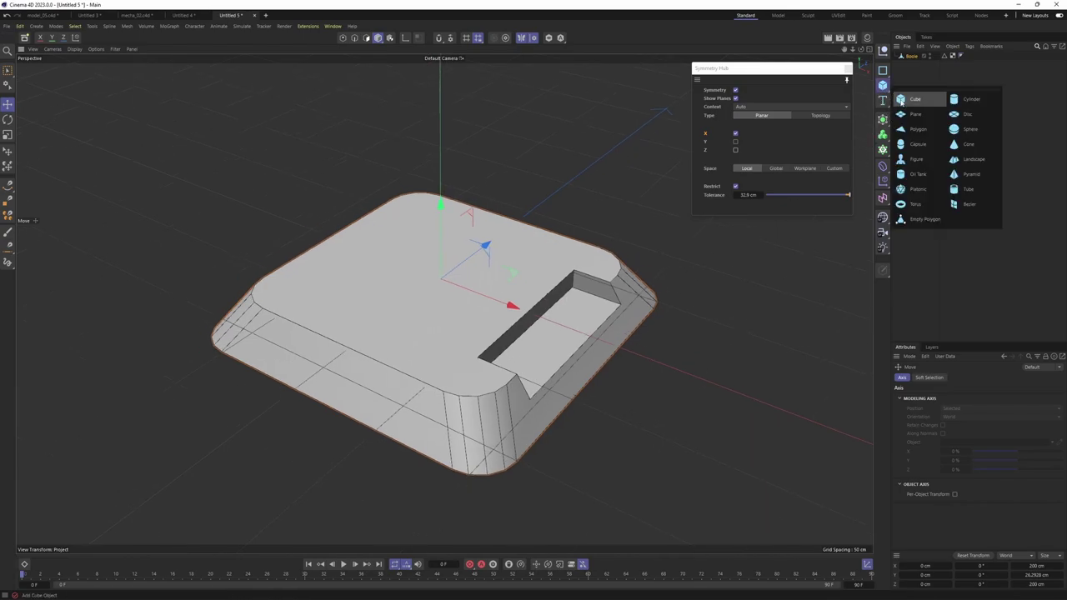
left_click(967, 99)
key("t")
left_click_drag(674, 291, 381, 328)
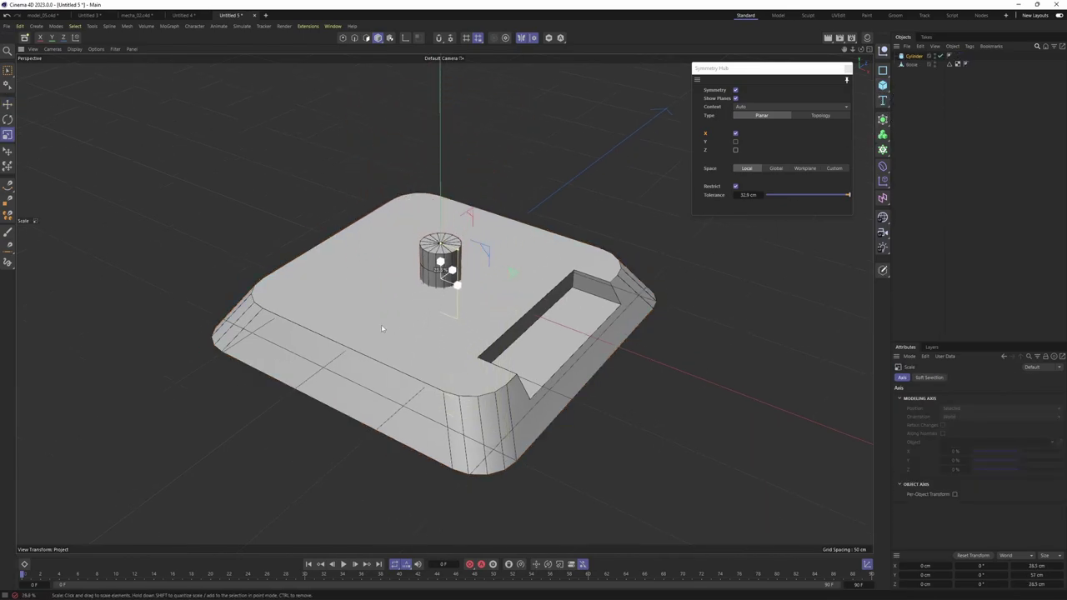
key("e")
- Move the cylinder to about X 30, Y 9, Z -54 cm near the front corner and shrink it to about 15 × 30 cm
left_click_drag(482, 248, 436, 282)
left_click_drag(465, 346, 514, 368)
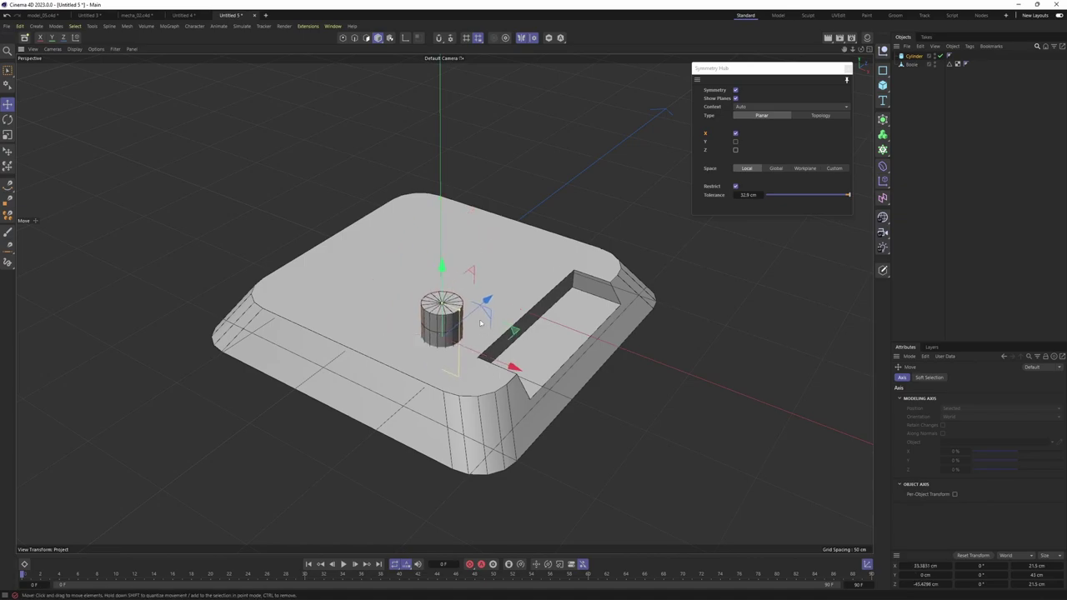
left_click_drag(480, 322, 464, 341)
left_click_drag(428, 286, 427, 260)
key("t")
left_click_drag(594, 344, 516, 353)
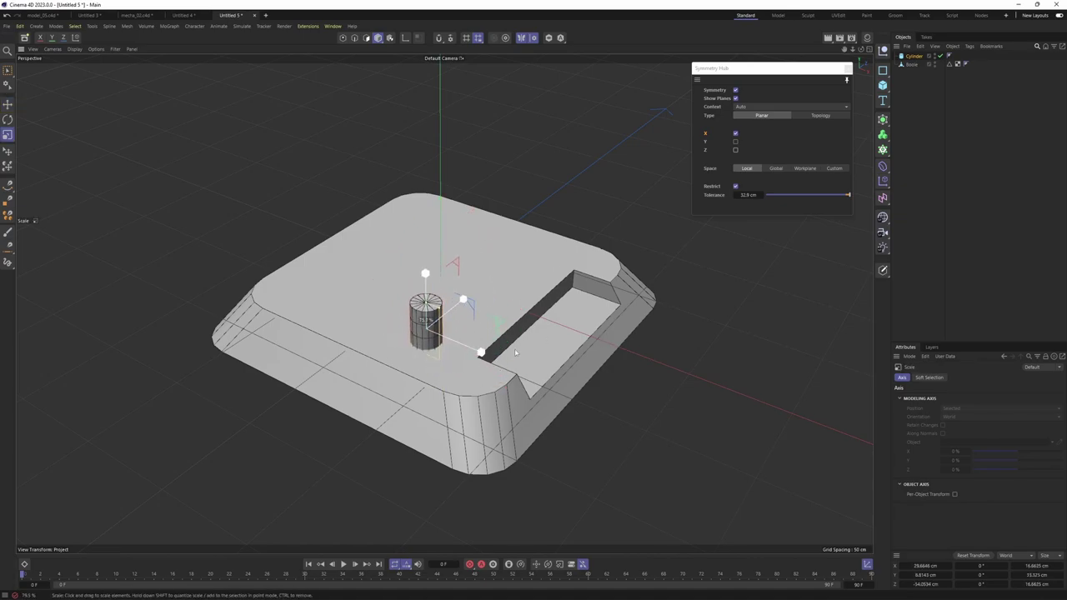
key("e")
- Place the block and the cylinder in a new Boole to cut a round hole in the top face
left_click_drag(888, 120, 972, 184, "alt")
left_click_drag(914, 56, 919, 77)
middle_click_drag(489, 278, 522, 245, "alt")
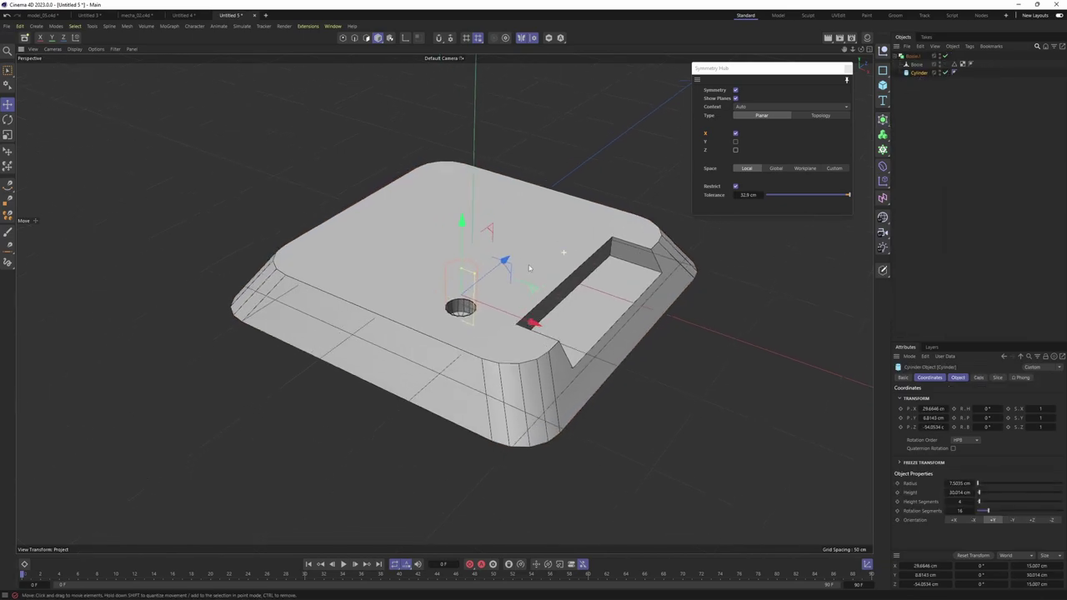
scroll(522, 245, "up", 3)
- Duplicate the cylinder inside the Boole, move the copy to about Z -94 cm at the front edge, and tilt it
left_click_drag(919, 75, 922, 70, "ctrl")
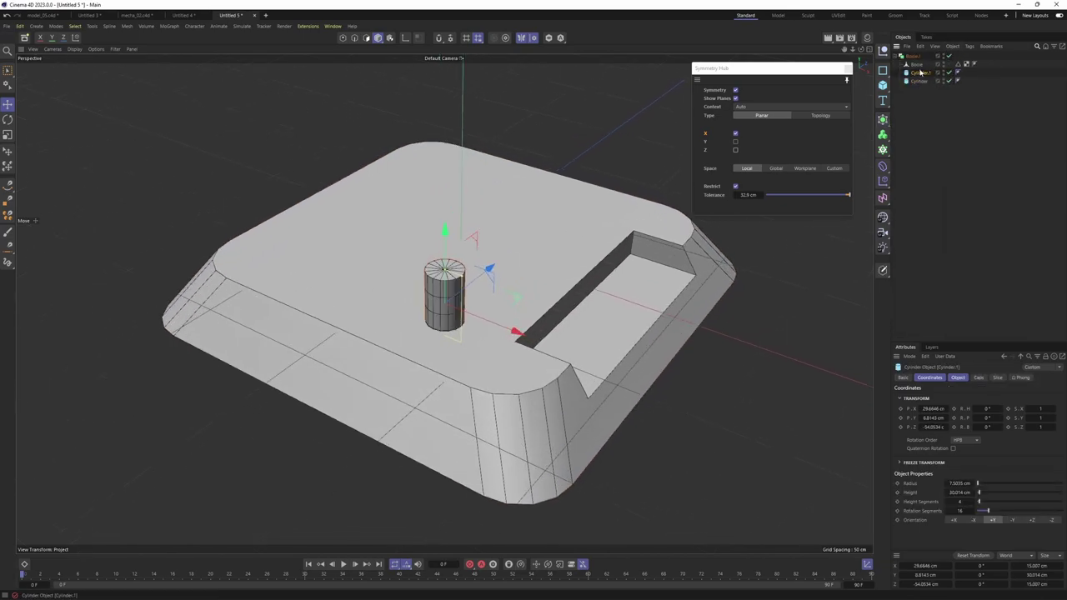
left_click_drag(490, 268, 443, 305)
key("r")
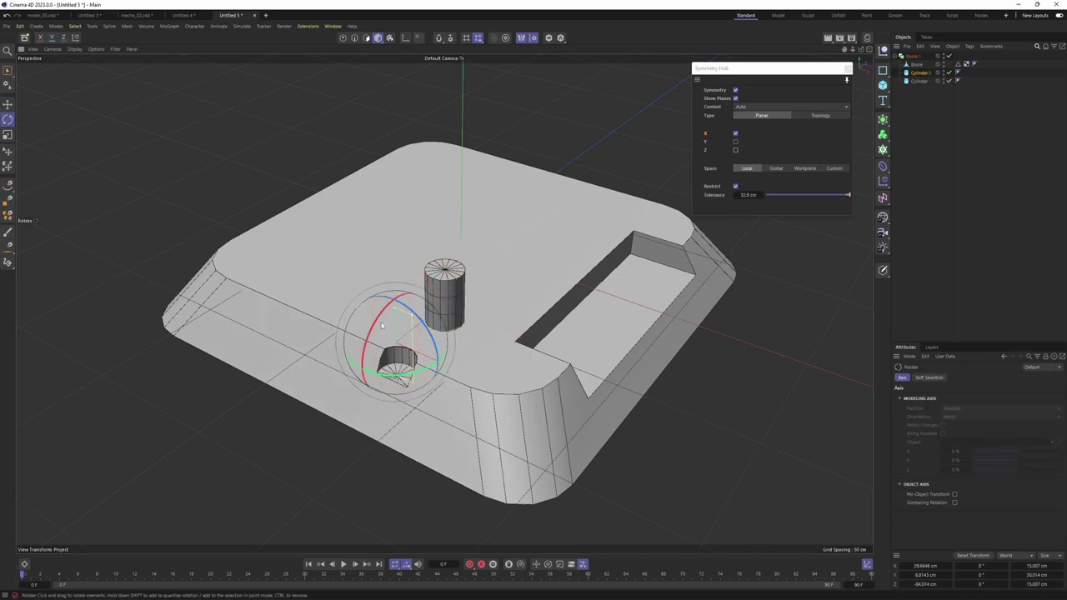
left_click_drag(405, 342, 473, 401)
key("e")
- Enlarge the tilted cylinder and reposition it to cut across the block's slanted front side
key("t")
left_click_drag(472, 400, 486, 418)
key("e")
left_click_drag(475, 308, 488, 282)
left_click_drag(454, 359, 530, 385, "alt")
- Group the two cylinders in a null so the Boole subtracts both from the block
left_click(923, 85, "shift")
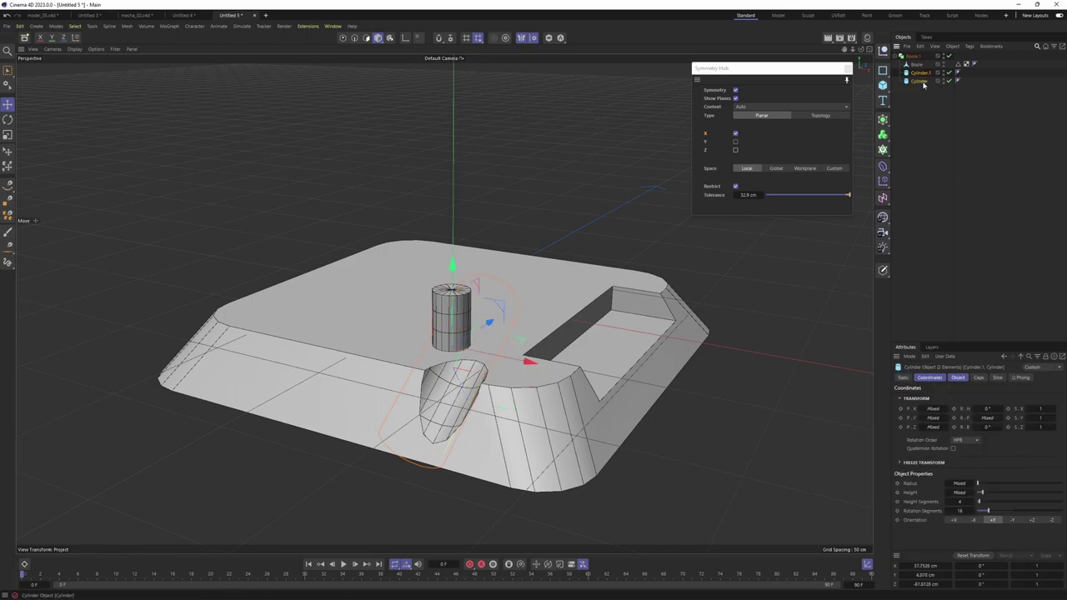
key("alt+g")
left_click_drag(512, 264, 510, 295, "alt")
middle_click_drag(509, 296, 567, 251, "alt")
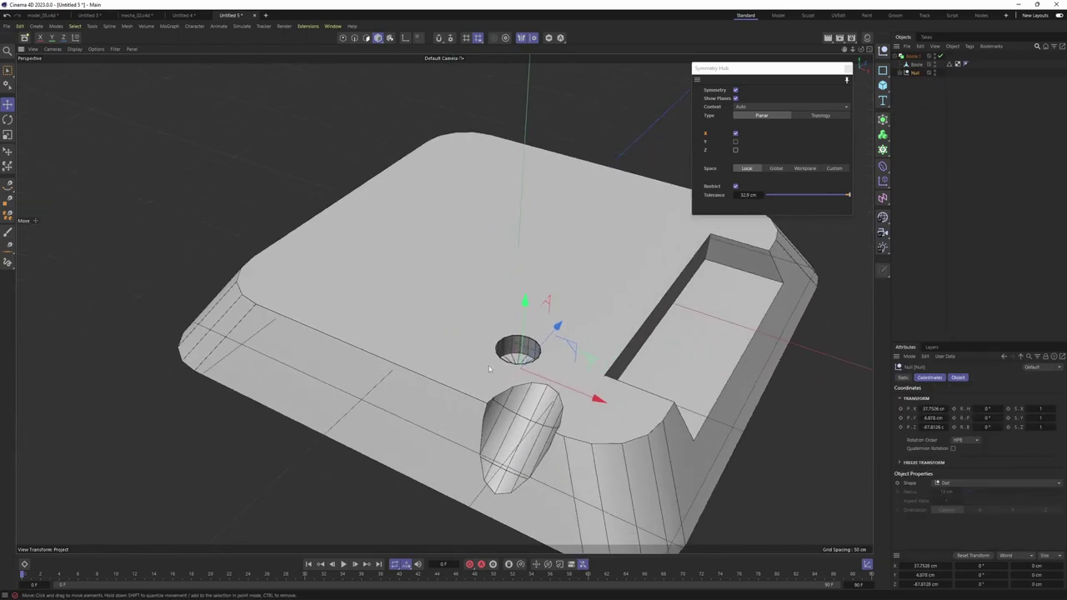
- Select the round hole's cylinder and shift it to about X 26 cm and Y 7 cm
left_click(515, 354)
left_click_drag(515, 333, 573, 202, "alt")
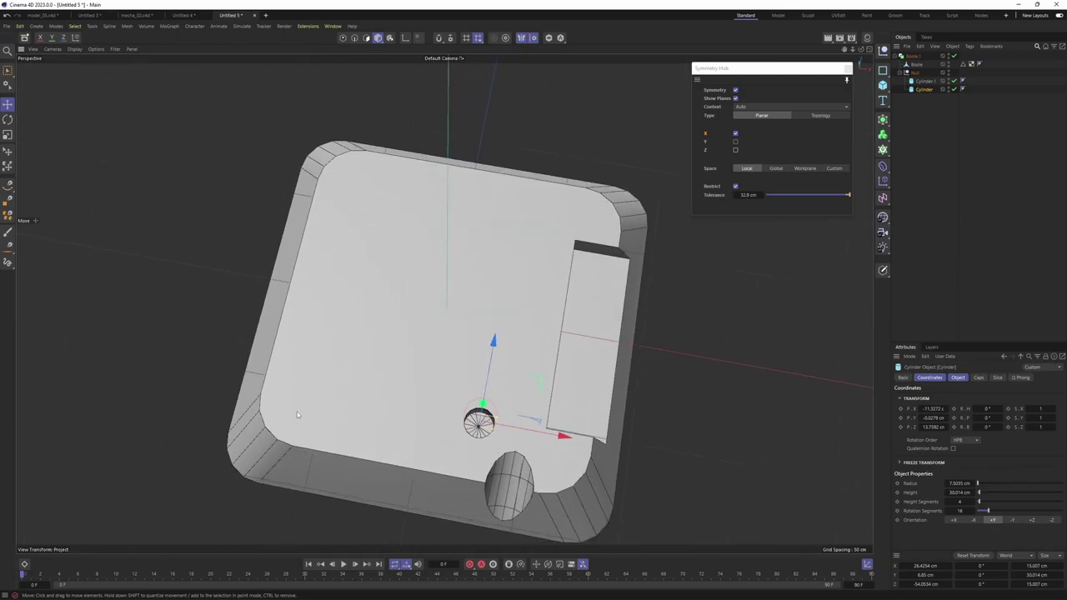
left_click_drag(297, 415, 447, 235, "alt")
- Enable Create single object on the second Boole and convert it to an editable polygon object
left_click(914, 56)
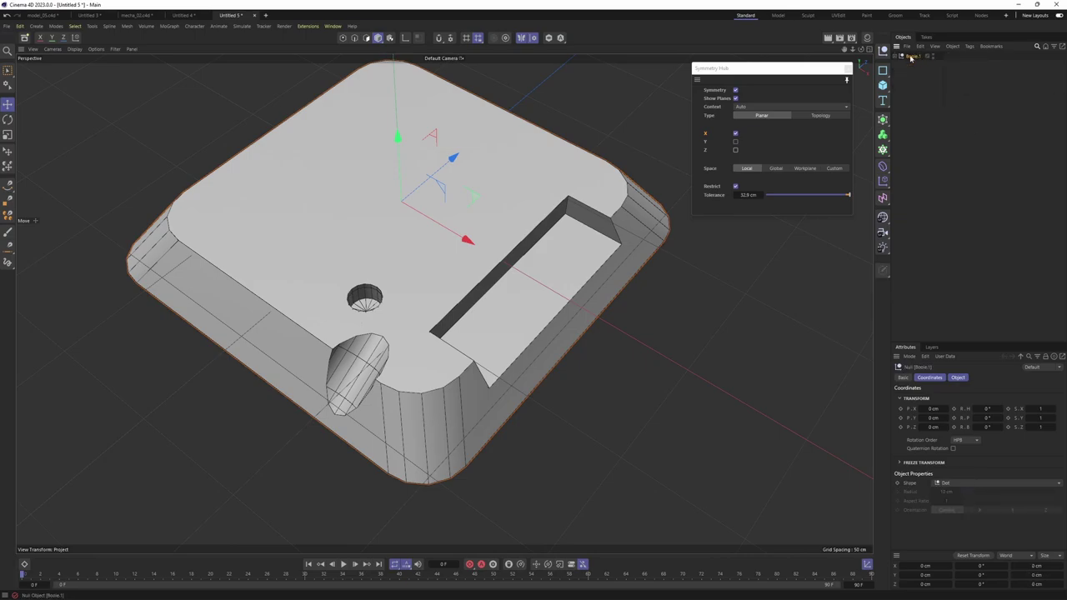
key("ctrl+z")
left_click(982, 501)
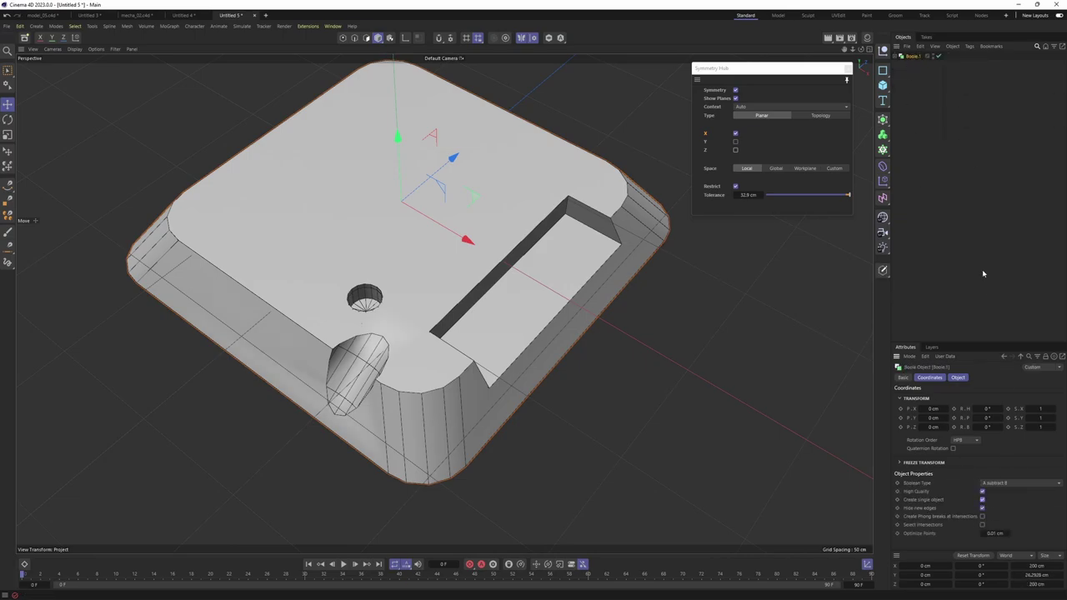
key("c")
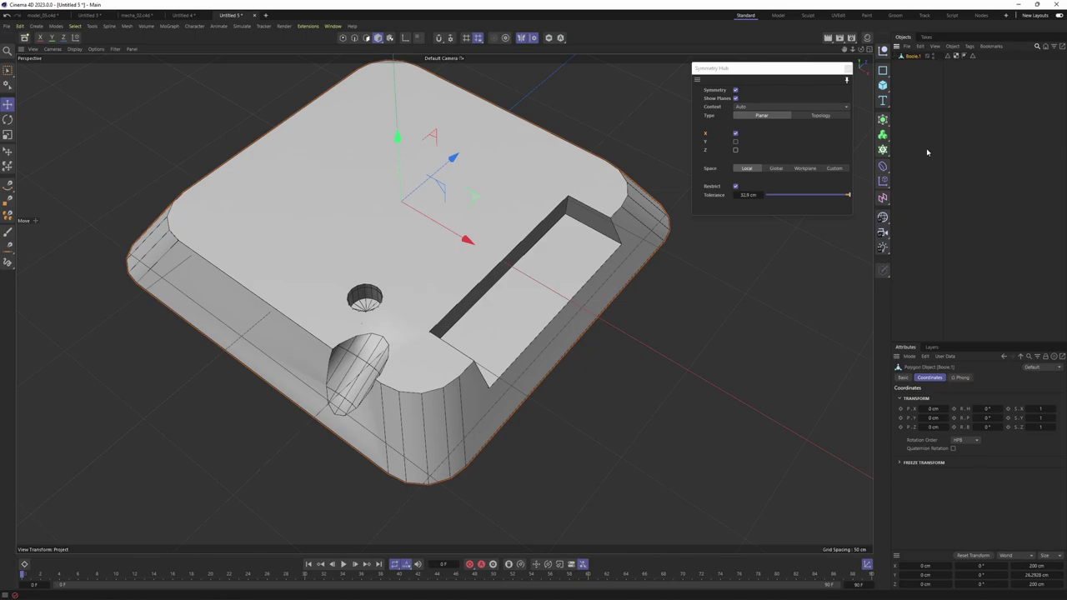
- Select the block's side polygon beside the rectangular pocket and open the Symmetrize options
left_click_drag(542, 268, 554, 321, "alt")
key("Return")
left_click(573, 342)
right_click(591, 327)
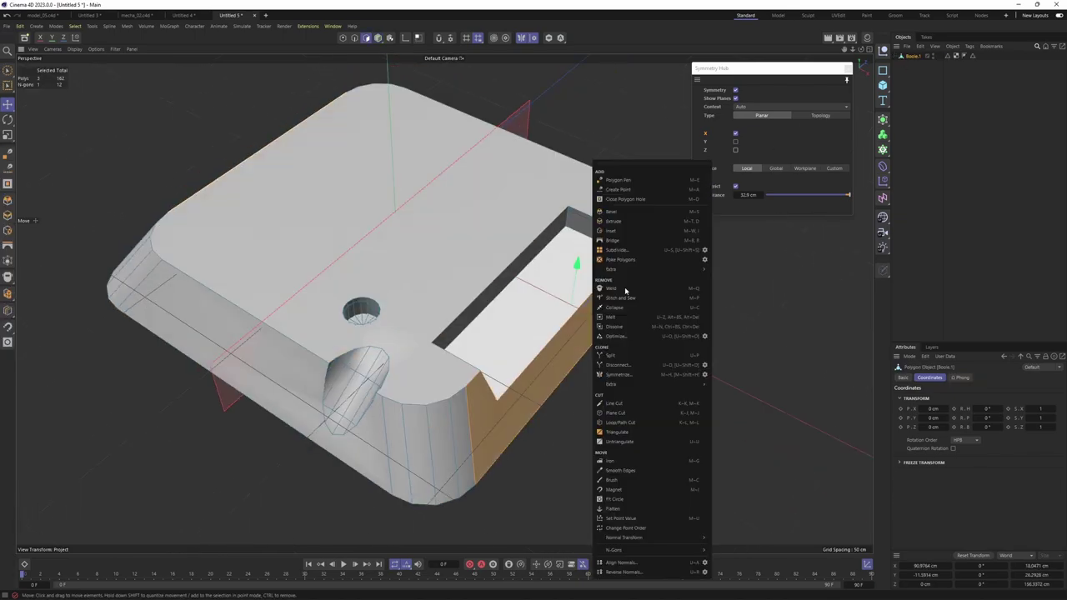
left_click(705, 376)
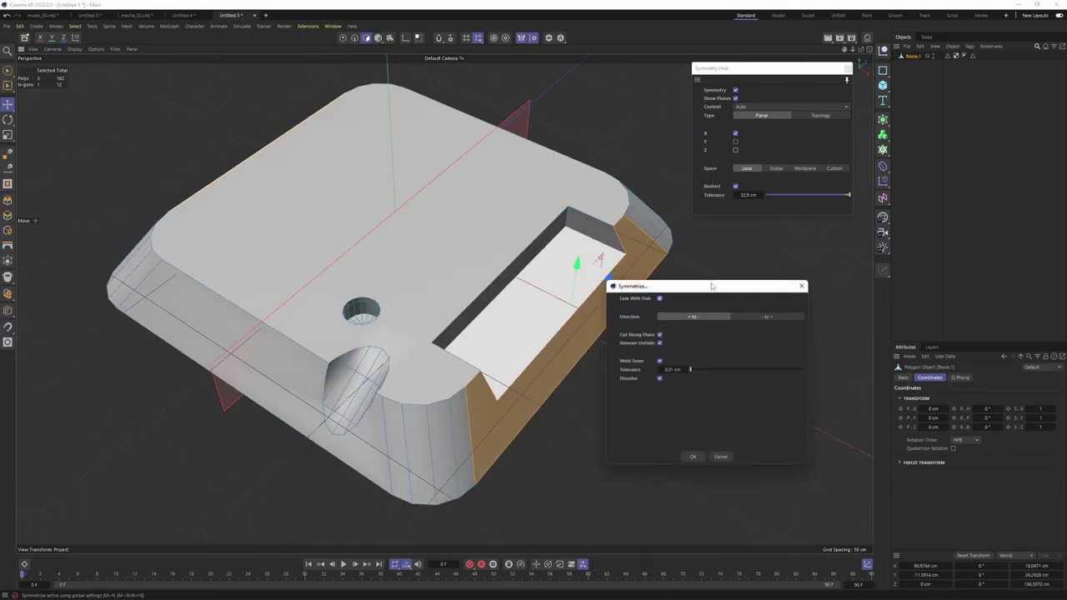
left_click_drag(716, 288, 752, 309)
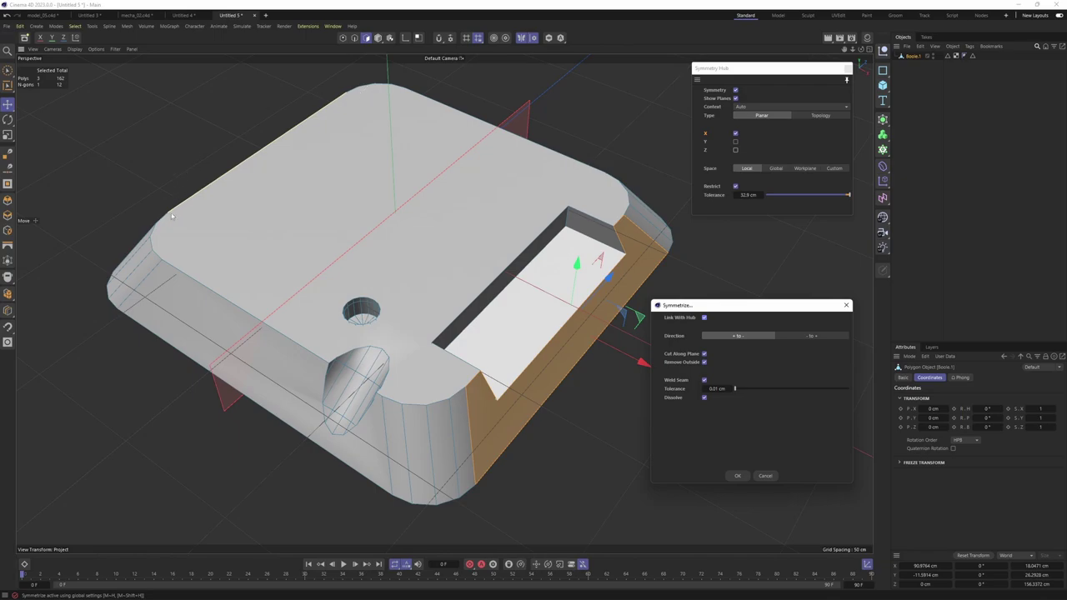
- Symmetrize the block with Link With Hub disabled, X set to +X to -X and Z set to -Z to +Z
left_click(704, 319)
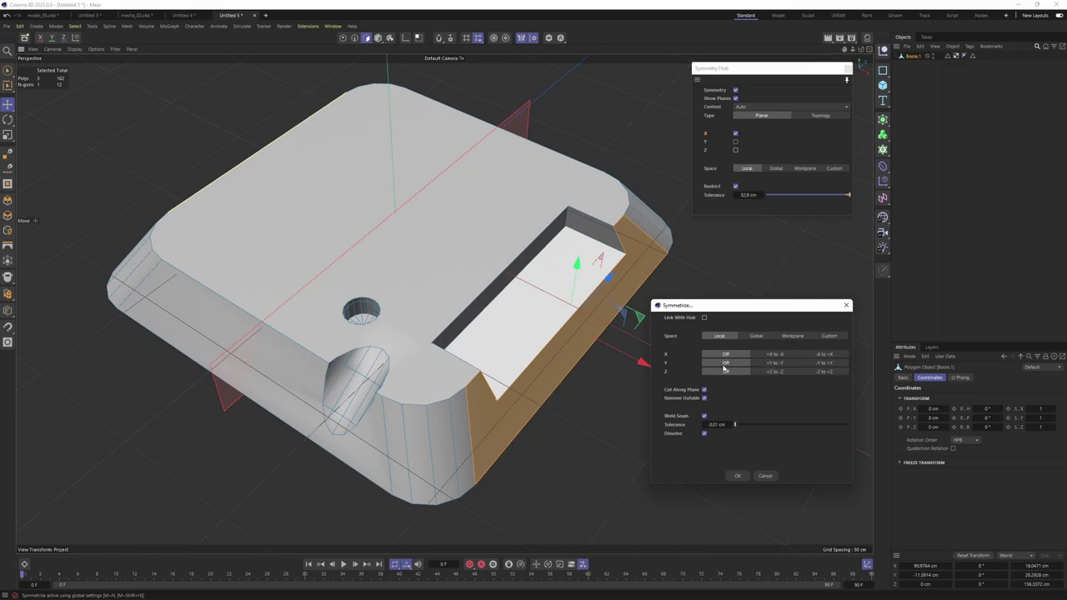
left_click(704, 319)
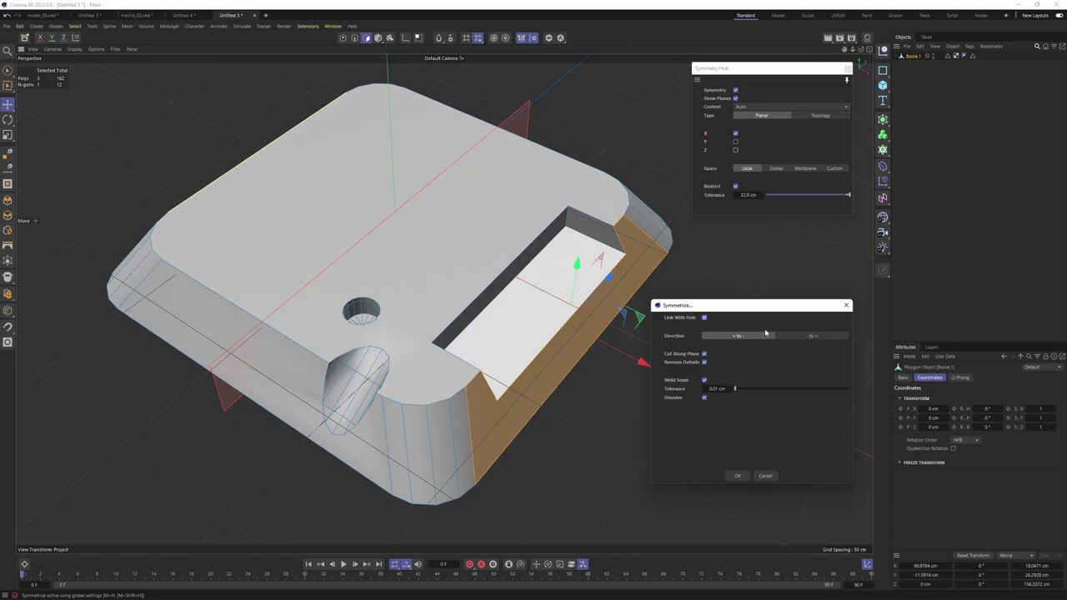
left_click(704, 318)
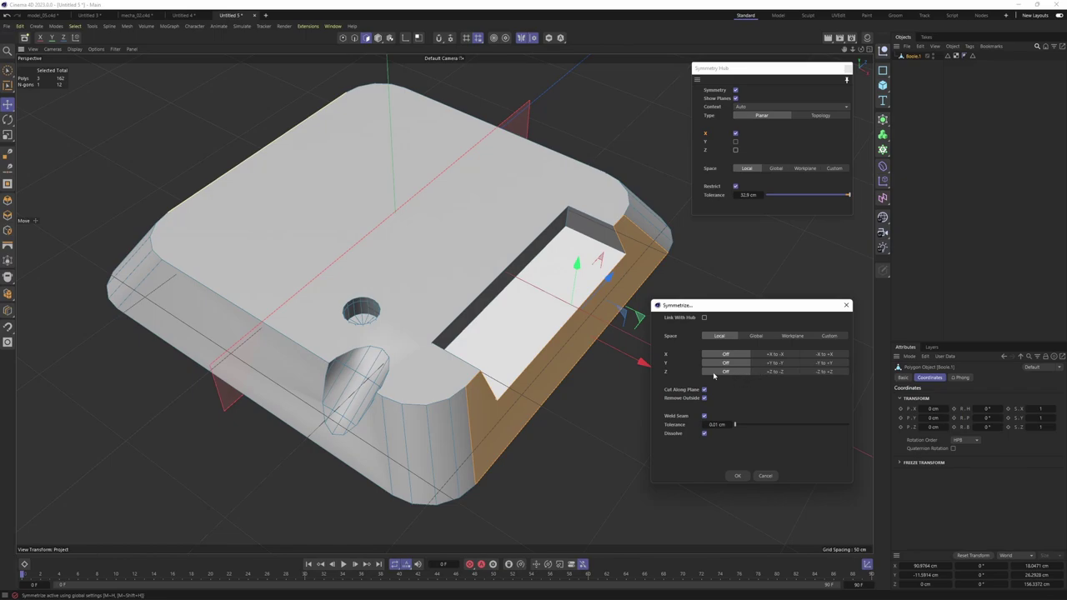
left_click(820, 375)
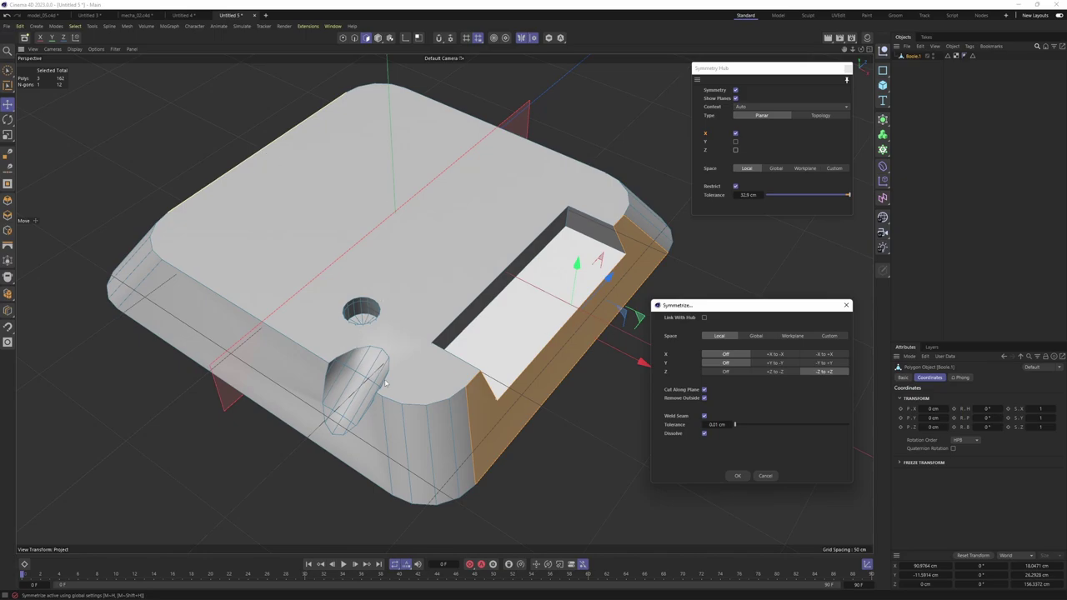
left_click(774, 355)
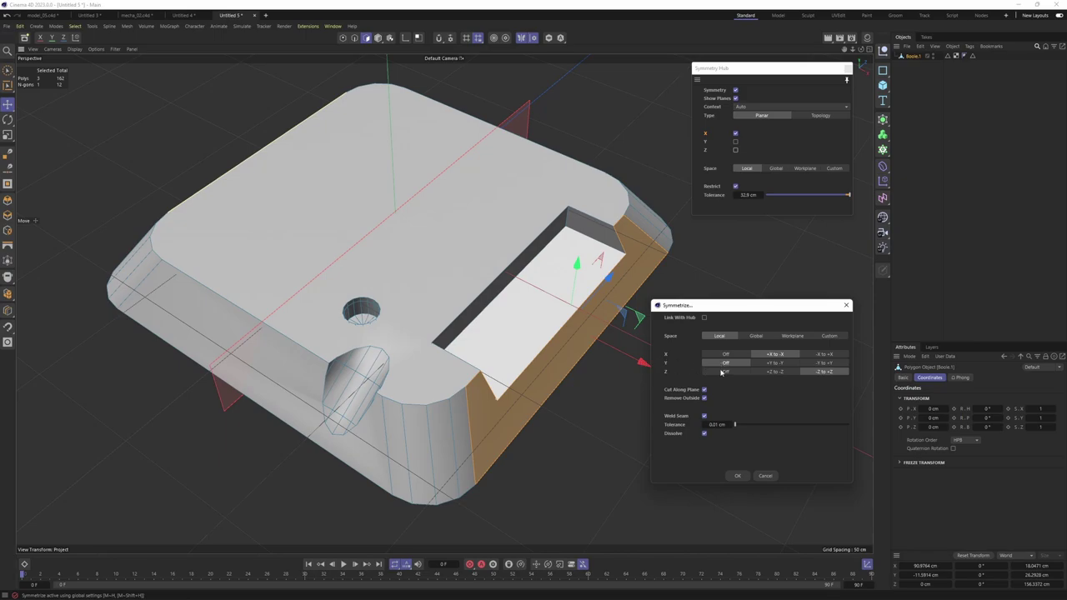
left_click(738, 475)
- Inspect the symmetrized block from several angles and select notch polygons to check how the selection mirrors
left_click_drag(588, 233, 503, 301, "alt")
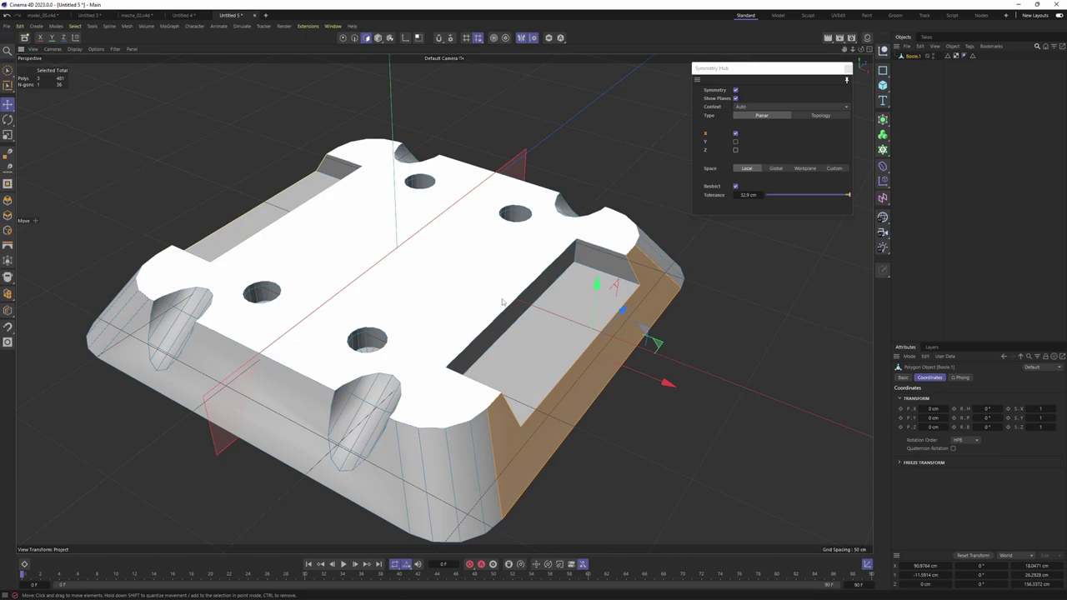
scroll(503, 302, "down", 5)
left_click_drag(502, 302, 570, 247, "alt")
scroll(494, 311, "up", 3)
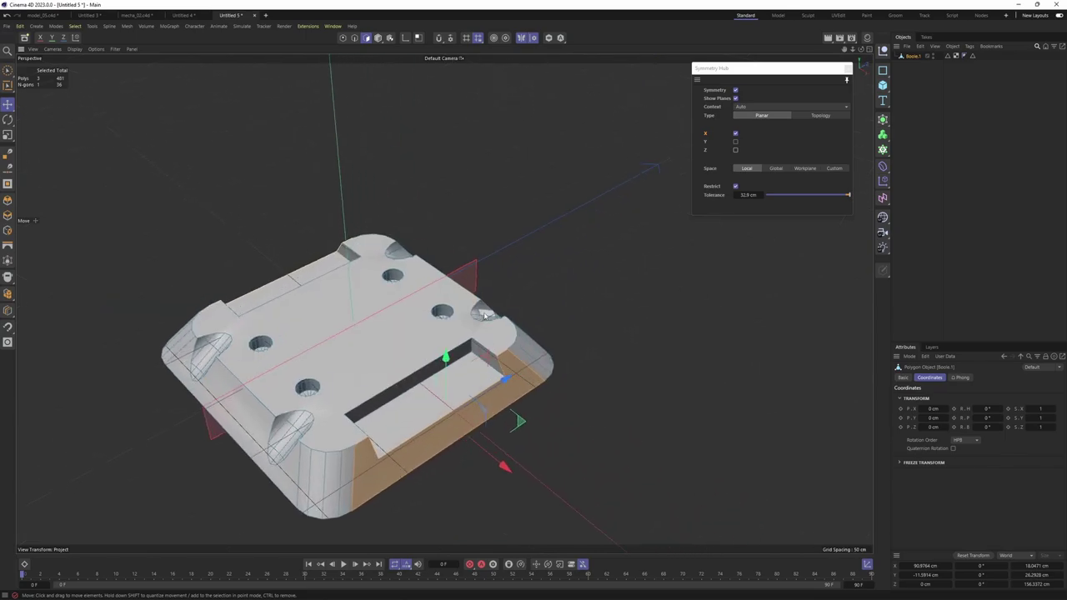
left_click(498, 313)
scroll(507, 317, "up", 3)
left_click_drag(506, 317, 363, 369, "alt")
left_click(359, 400)
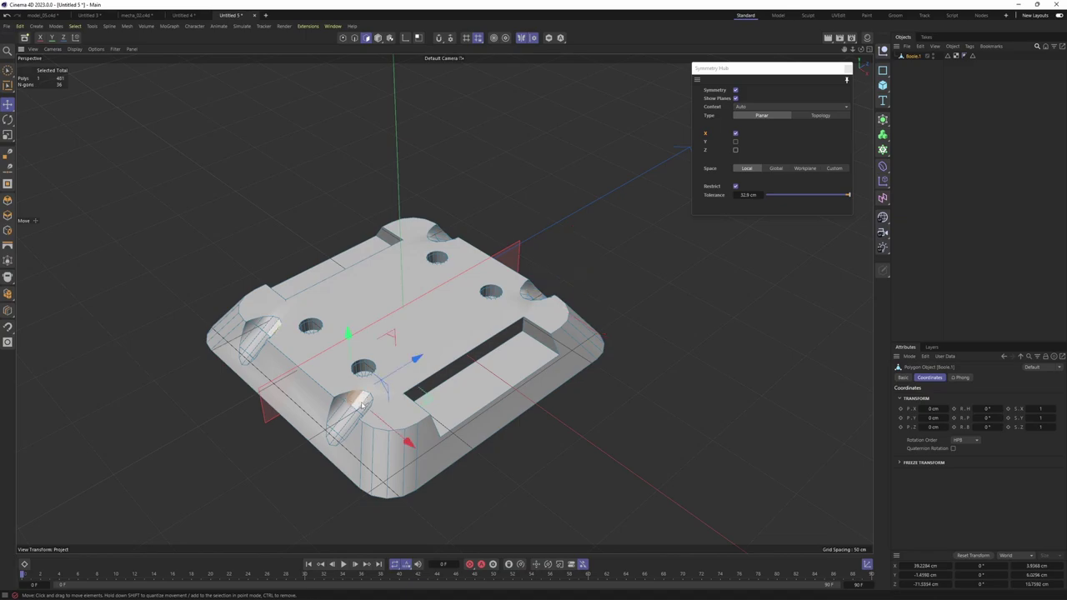
left_click_drag(460, 343, 425, 305, "alt")
middle_click_drag(425, 305, 472, 305, "alt")
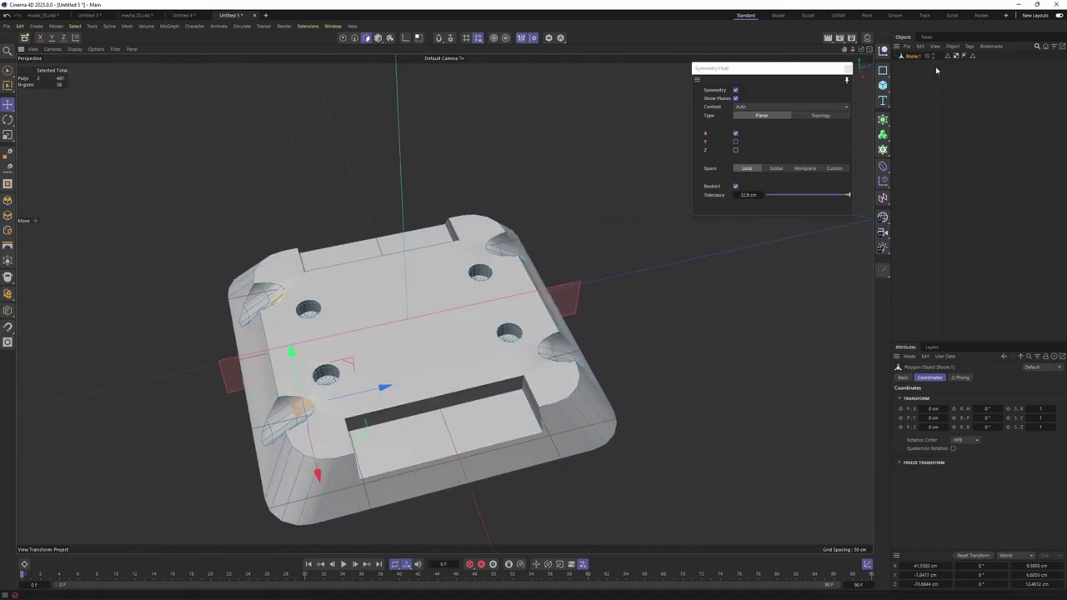
- Hide the block and examine the symmetry plane on its own from different angles
double_click(933, 57, "alt")
scroll(431, 300, "up", 8)
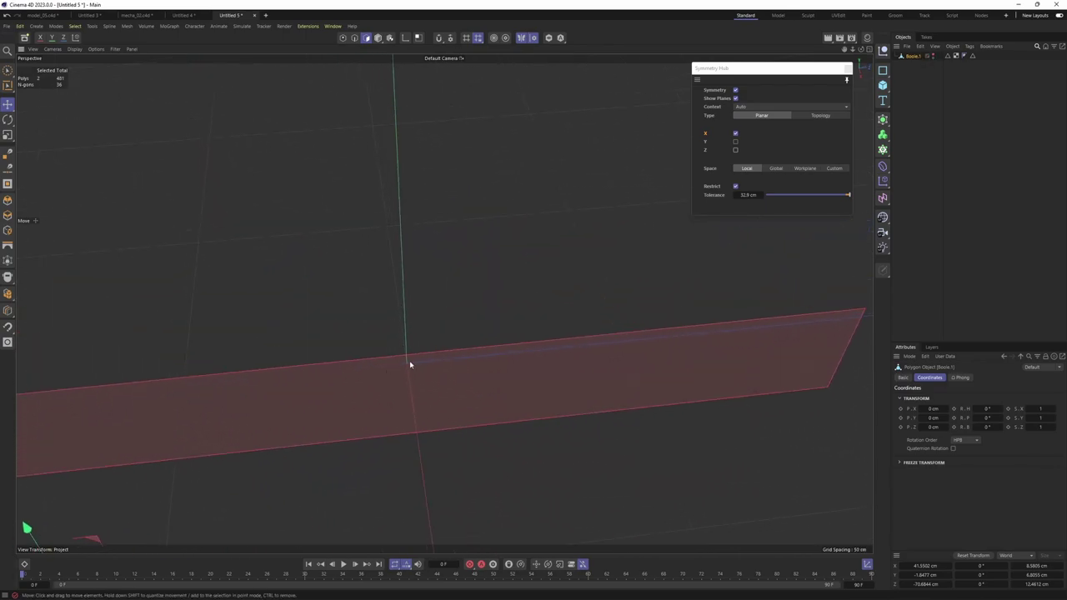
scroll(457, 357, "down", 3)
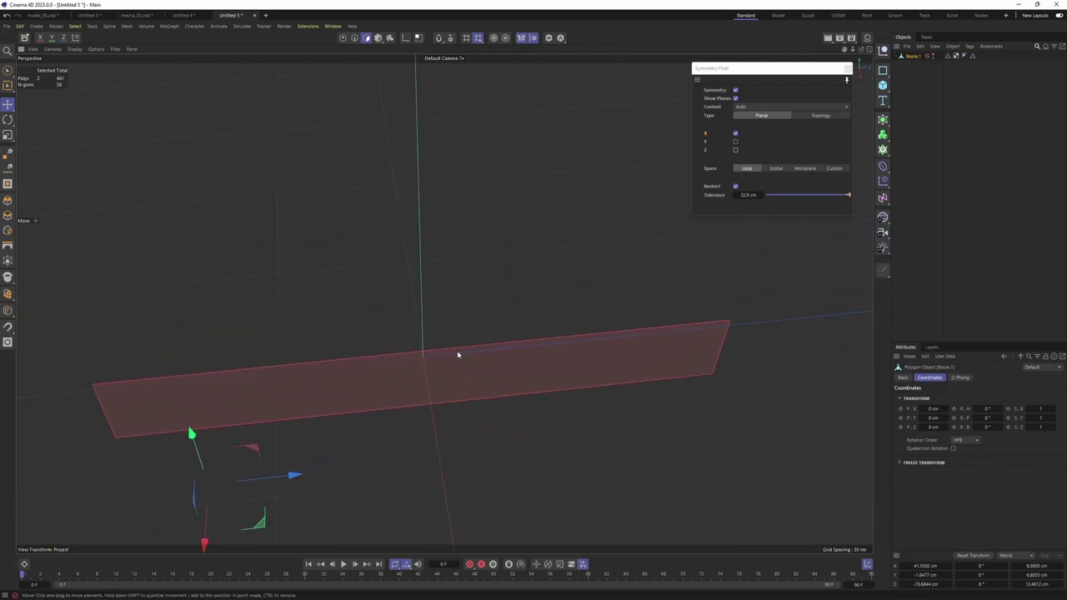
left_click_drag(459, 356, 430, 269, "alt")
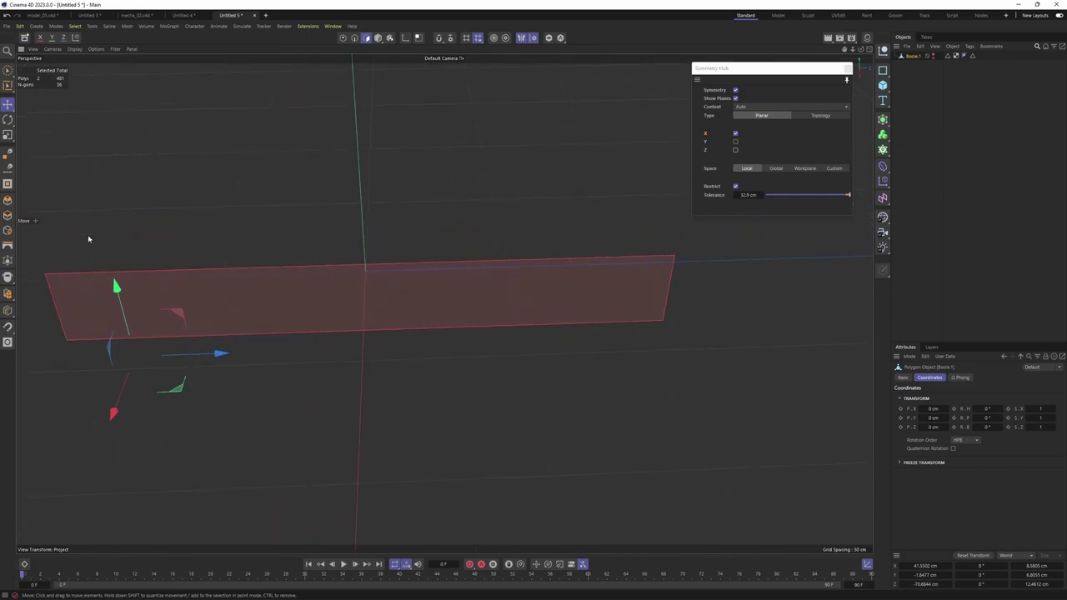
left_click_drag(170, 265, 719, 436, "alt")
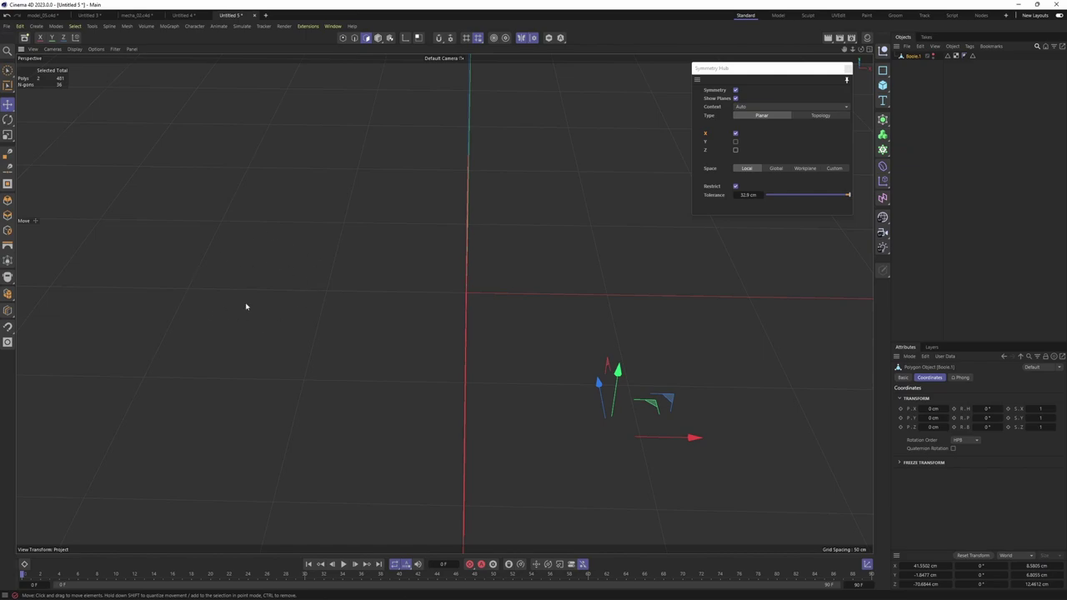
left_click_drag(254, 283, 362, 281, "alt")
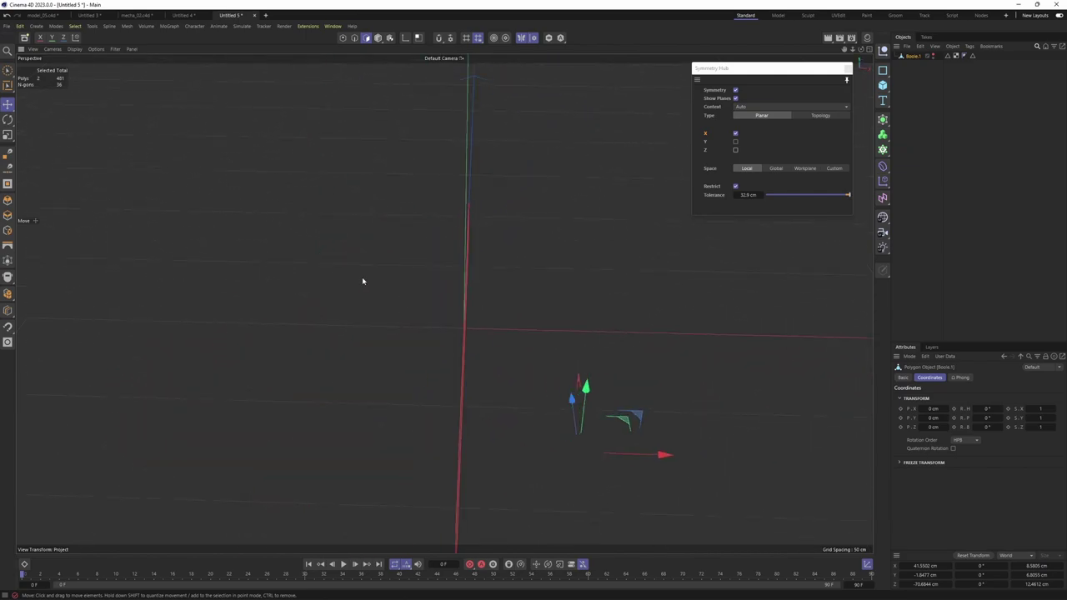
mouse_move(481, 253)
left_mouse_down("alt")
mouse_move(441, 245)
mouse_move(472, 258)
mouse_move(492, 250)
left_mouse_up("alt")
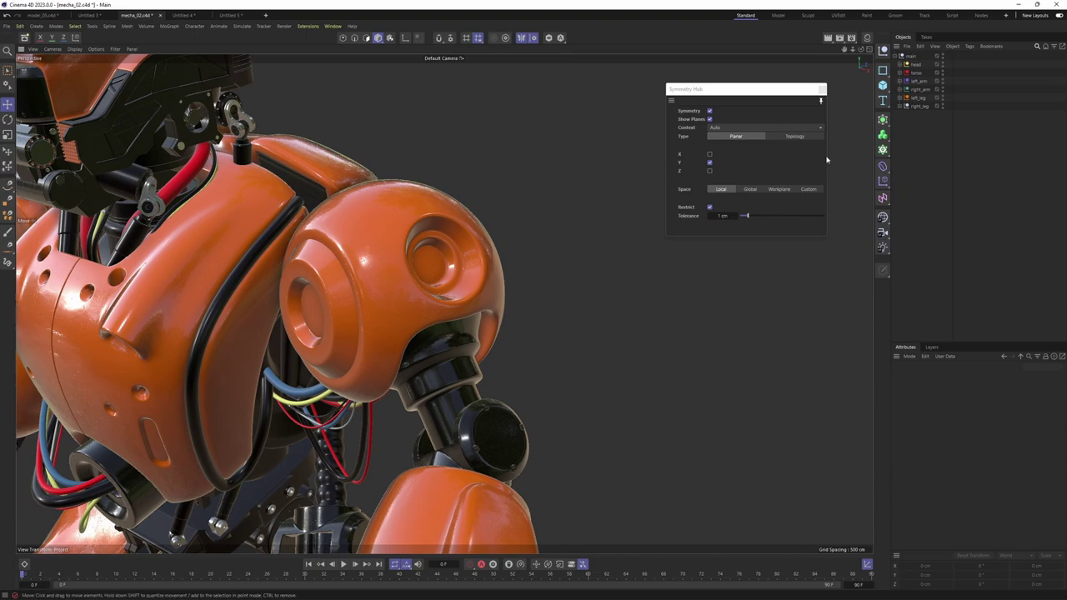
- In mecha_02.c4d, set the symmetry type to Topology, disable the left arm's subdivision and enter edge mode on the forearm shell
left_click(791, 136)
left_click_drag(425, 188, 521, 272, "alt")
left_click_drag(563, 428, 556, 347, "alt")
left_click(570, 339)
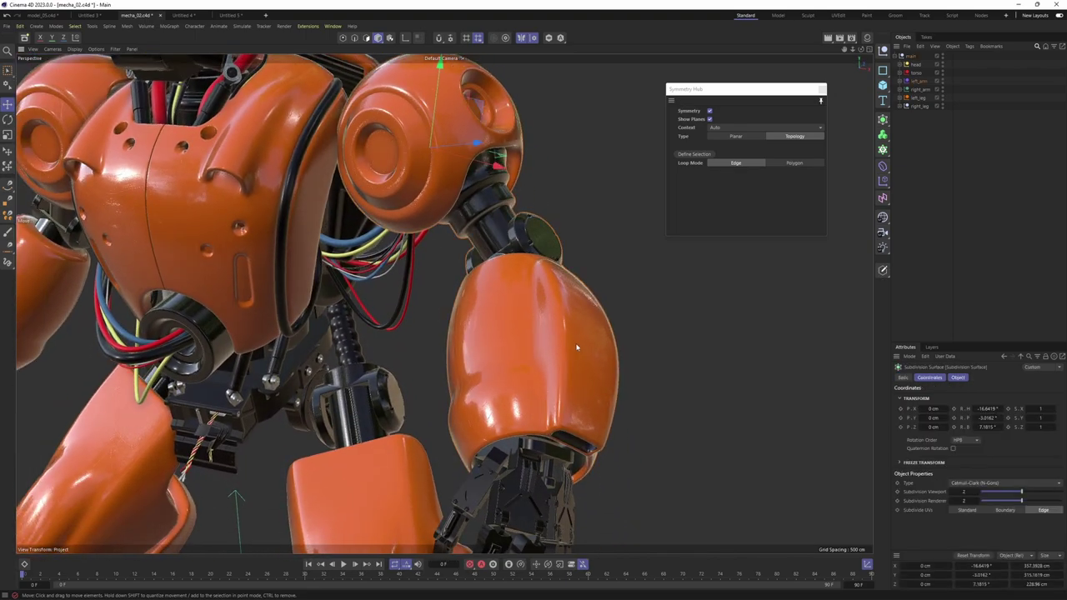
key("q")
left_click(583, 364)
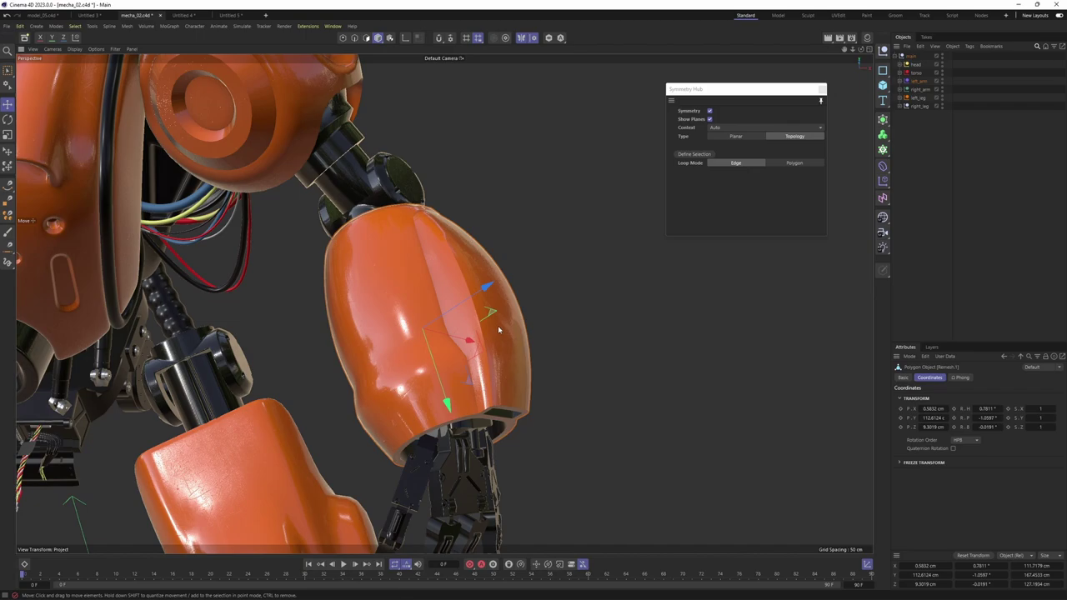
key("Return")
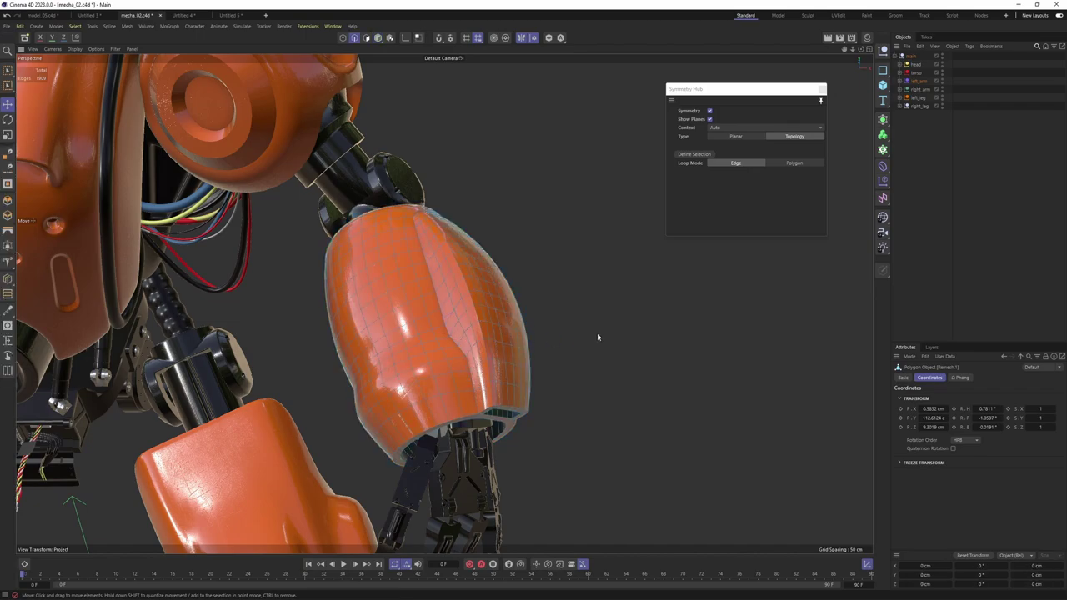
- Select a run of edges along the middle of the forearm shell, define it as the symmetry selection and select its tag
left_click_drag(597, 335, 382, 244, "alt")
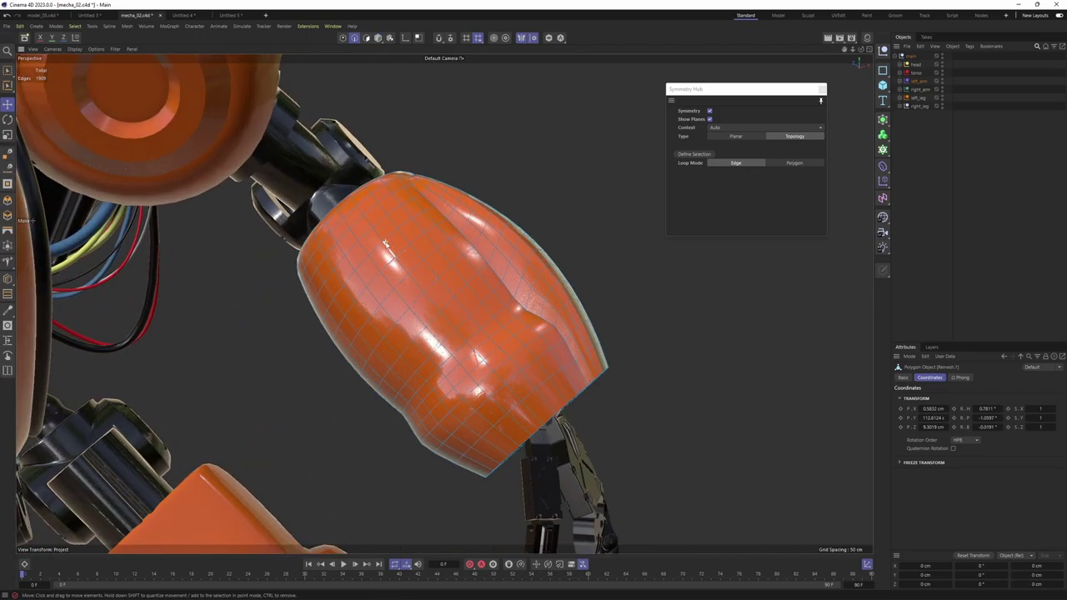
left_click(378, 239)
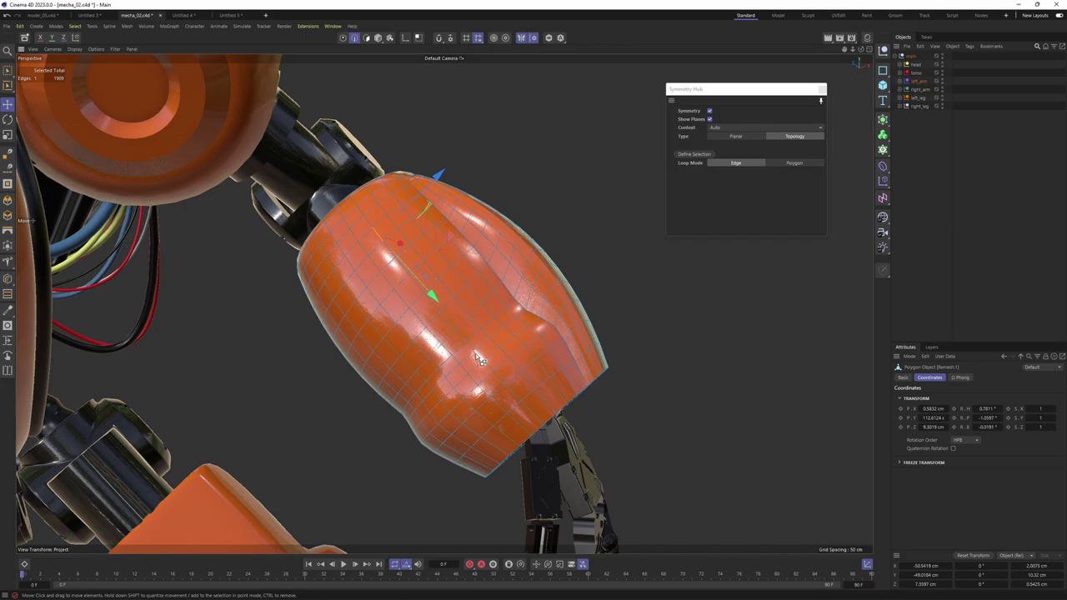
double_click(481, 360, "shift")
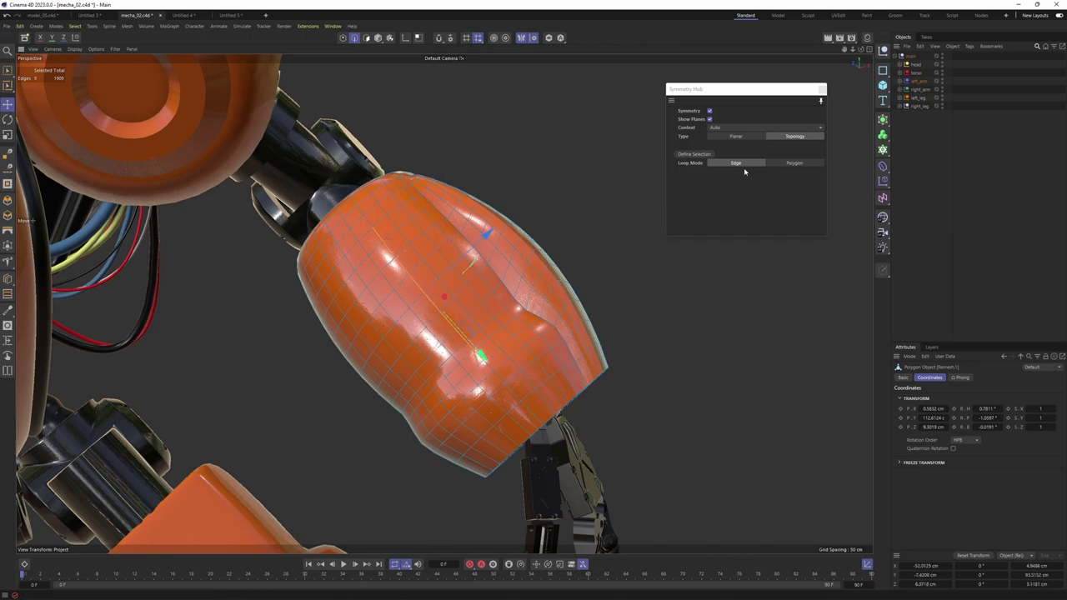
left_click(696, 157)
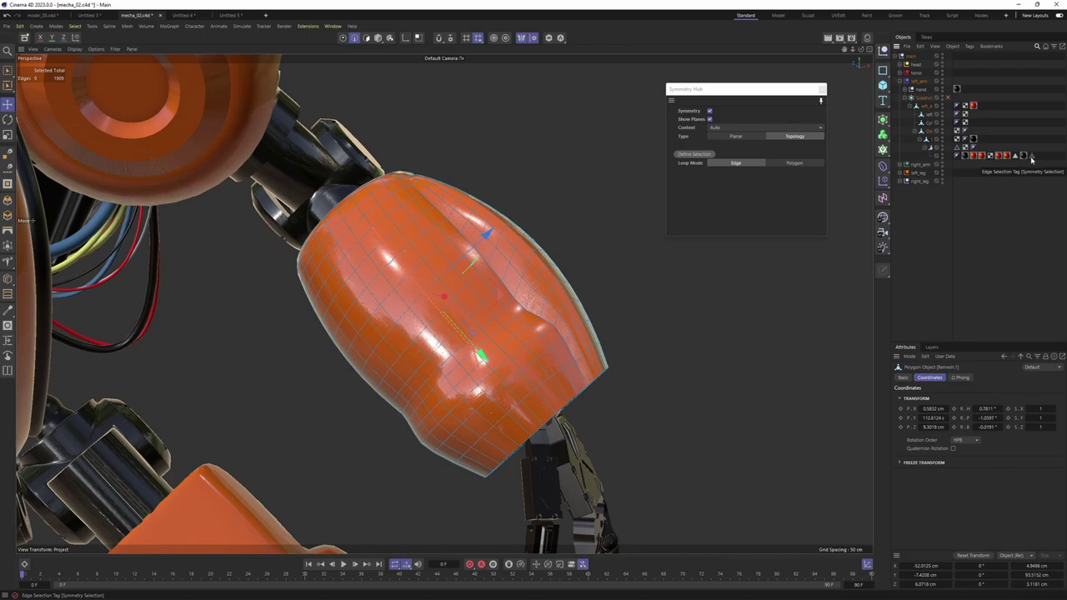
left_click(1032, 157)
scroll(451, 272, "up", 4)
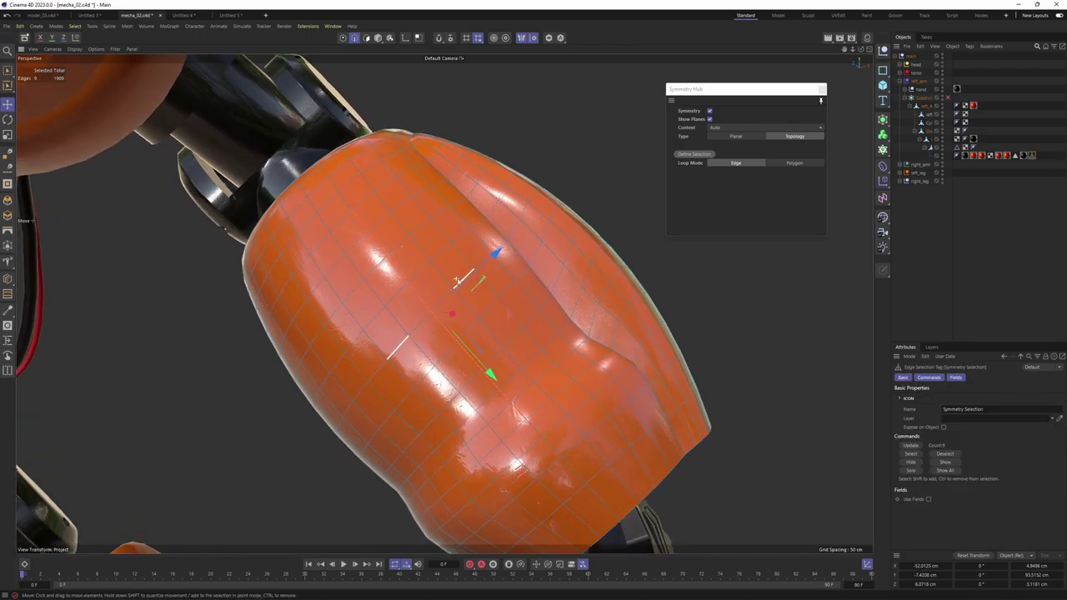
- Select a two-by-two polygon patch on the forearm shell in polygon mode and inset it about 1.5 cm
key("Return")
left_click(459, 278)
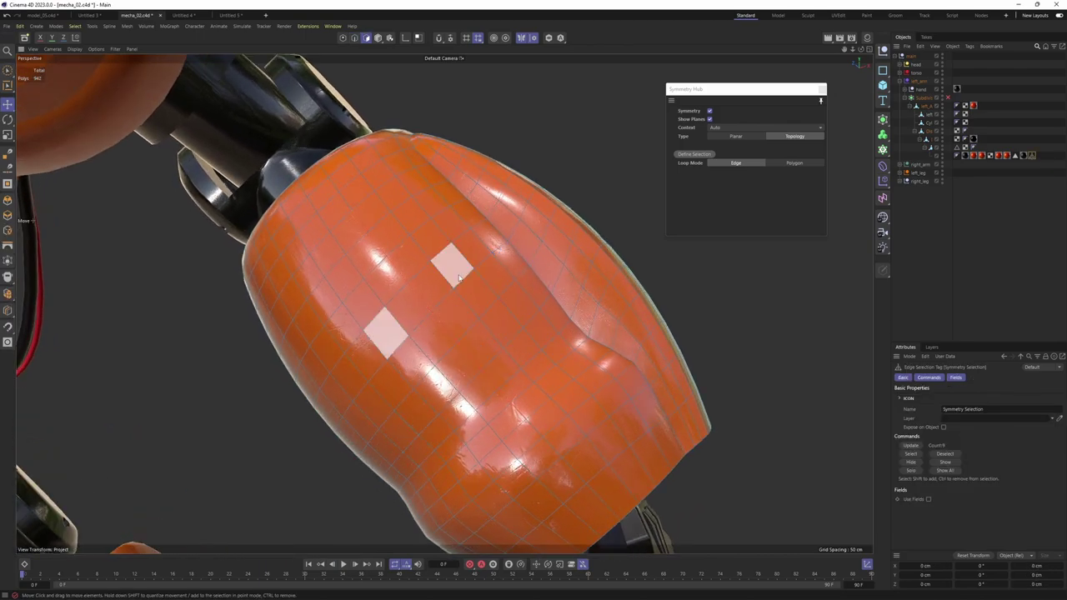
mouse_move(460, 249)
left_mouse_down()
mouse_move(454, 262)
mouse_move(504, 306)
left_mouse_up()
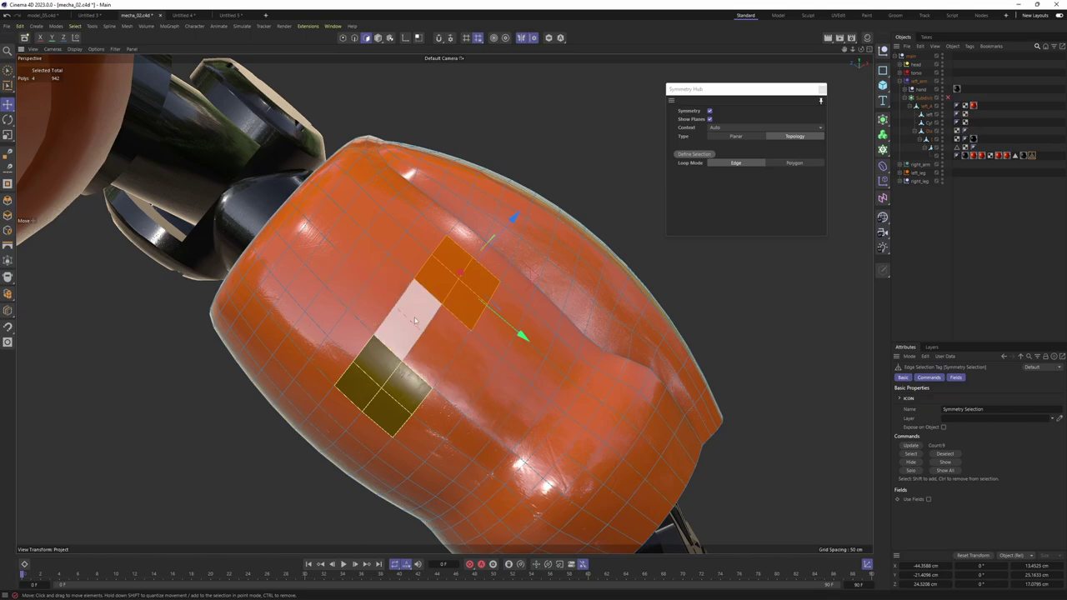
left_click_drag(505, 289, 504, 299, "alt")
key("i")
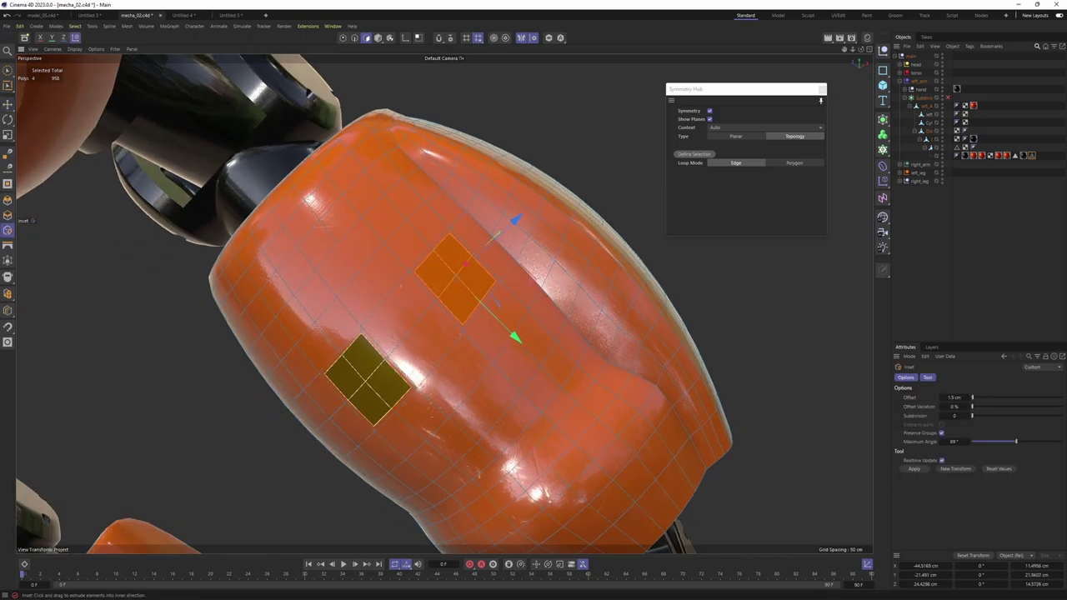
- Round the inset patch with Fit Circle, scale it down slightly, and inset it about 2.5 cm
right_click(588, 310)
left_click(621, 503)
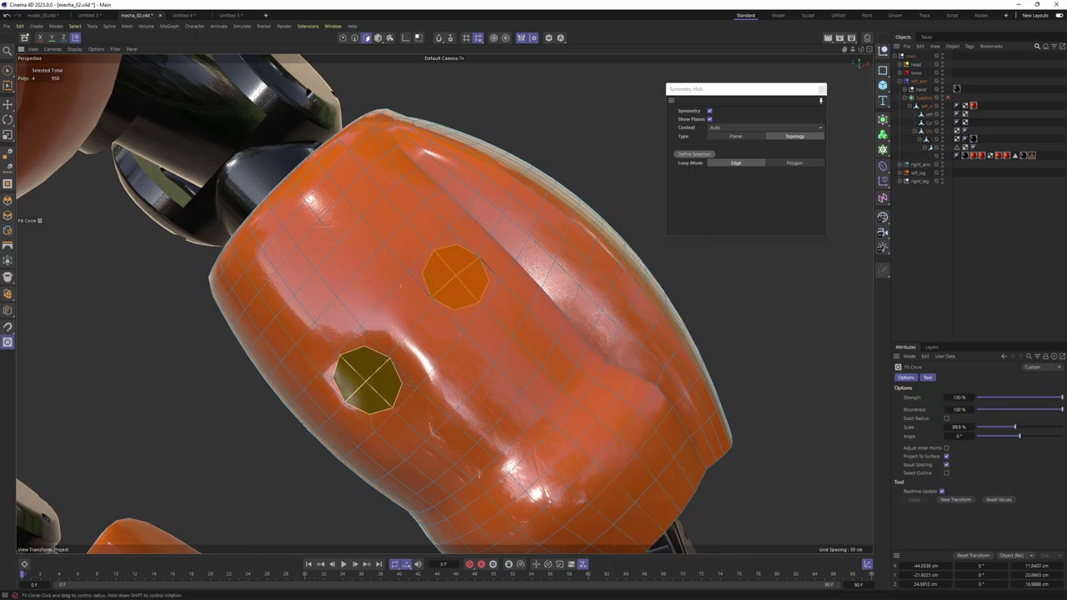
left_click_drag(794, 430, 789, 423)
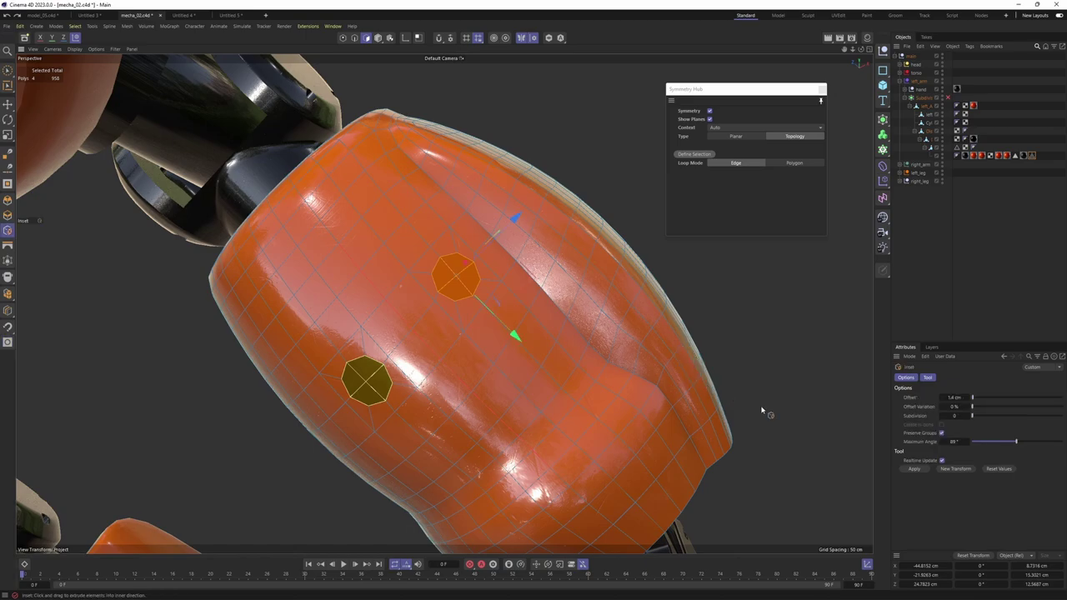
left_click_drag(497, 300, 508, 302)
left_click_drag(558, 317, 521, 258, "alt")
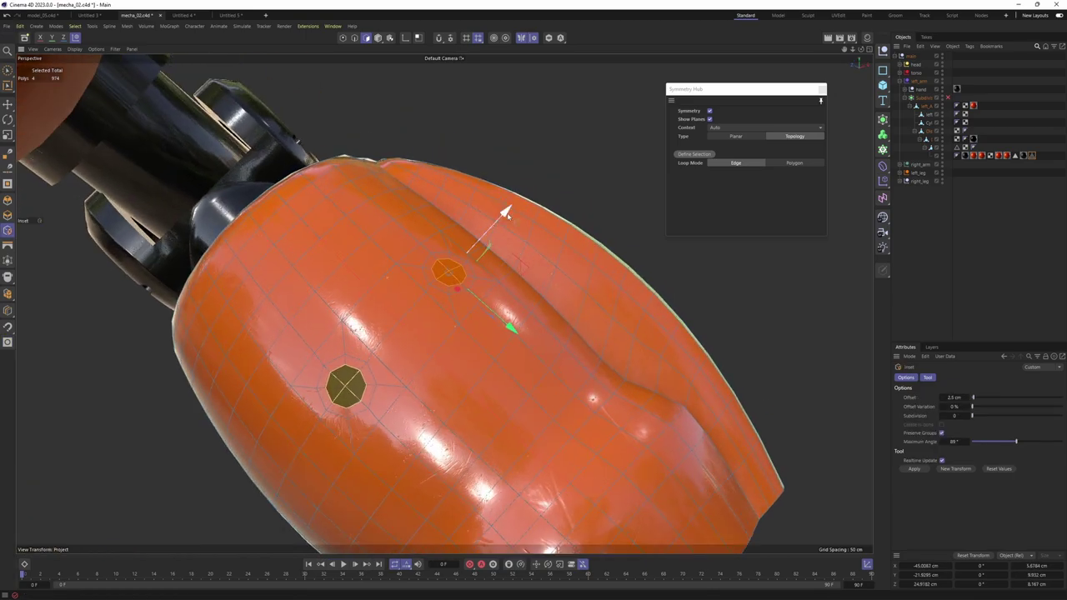
- Orient the modeling axis to Normal and move the rounded patch about 2.5 cm into the forearm shell
left_click_drag(505, 214, 510, 244, "alt")
key("e")
right_click(510, 213)
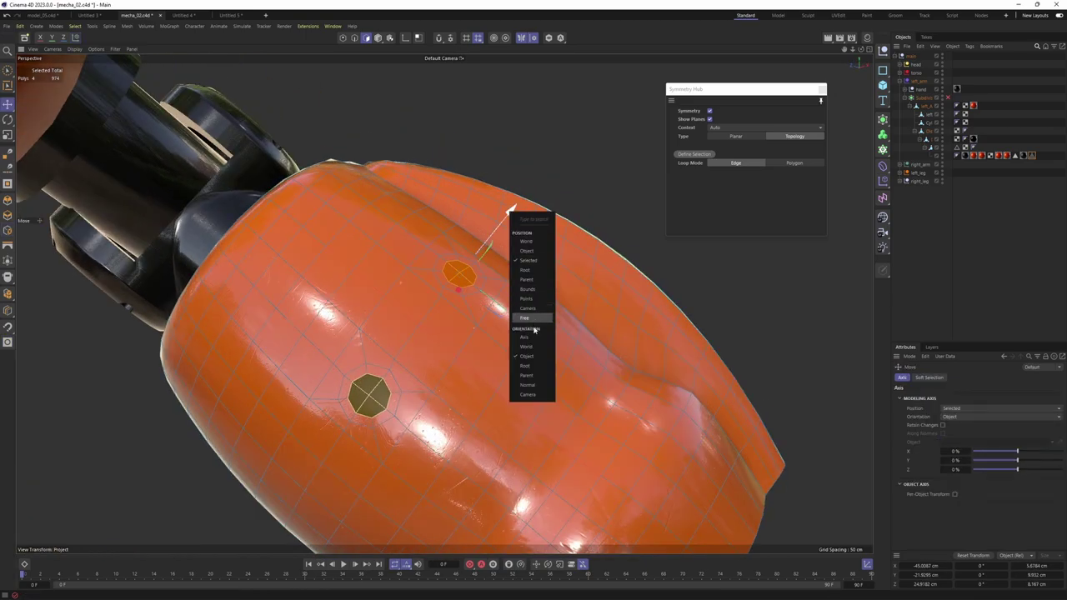
left_click(529, 386)
left_click_drag(494, 222, 492, 222)
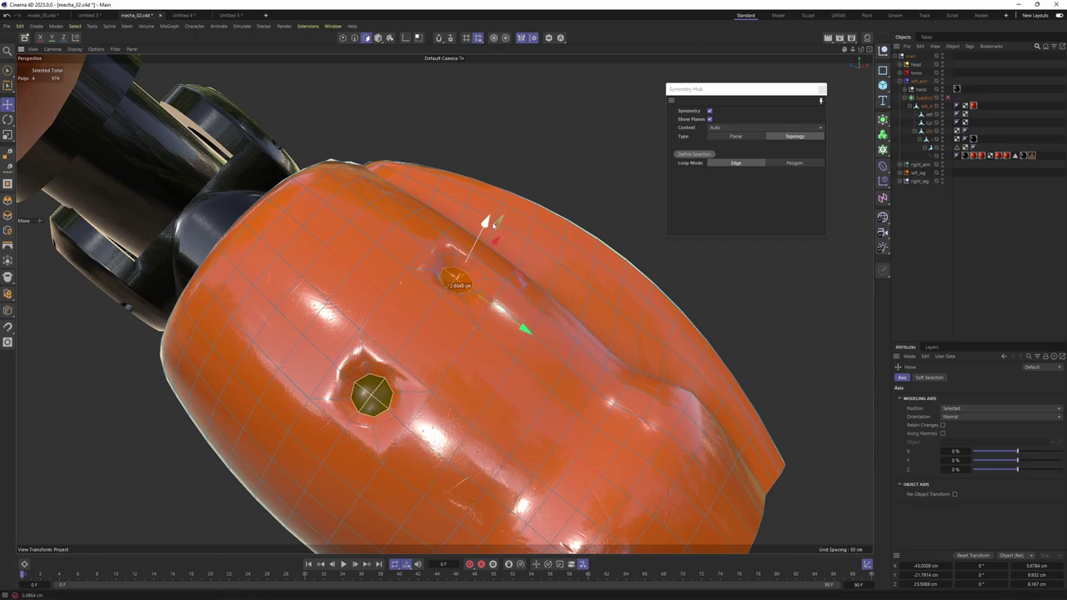
- Inset the recessed forearm circles about 0.71 cm, add a loop cut and turn the subdivision smoothing back on
right_click_drag(492, 222, 584, 301, "alt")
key("i")
left_click_drag(590, 308, 595, 309)
right_click_drag(559, 331, 575, 333, "alt")
key("k")
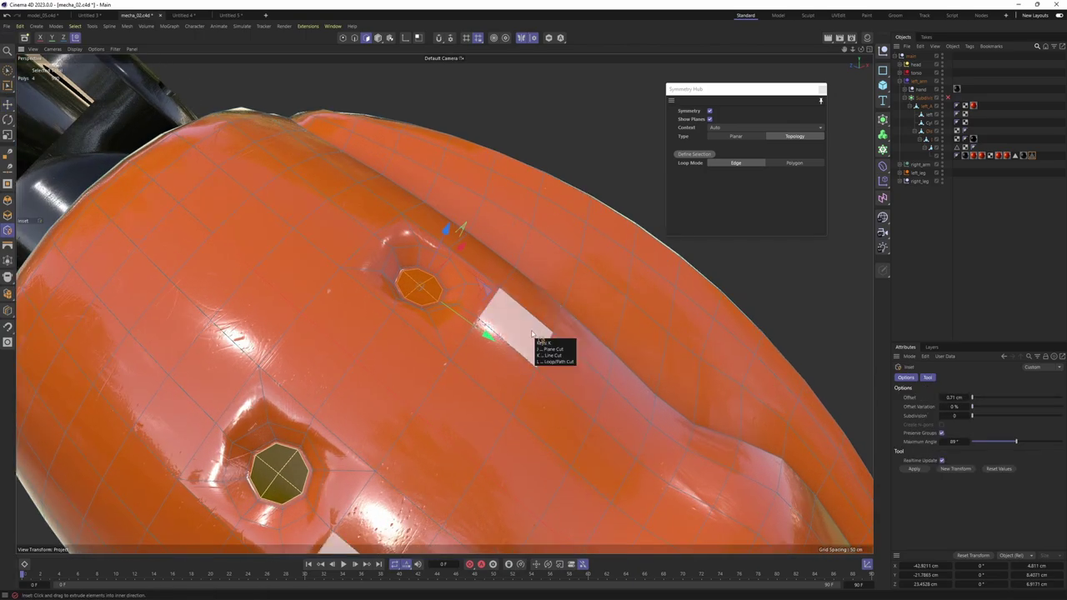
key("l")
key("q")
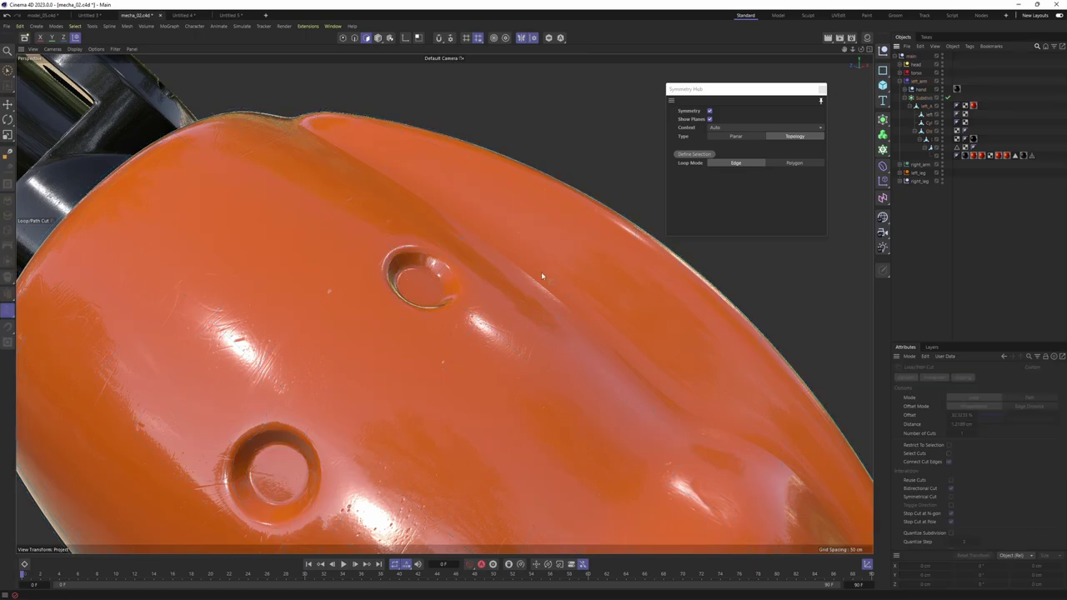
- Examine the mirrored circular recesses on the smoothed forearm shell from several angles
left_click_drag(541, 272, 480, 314, "alt")
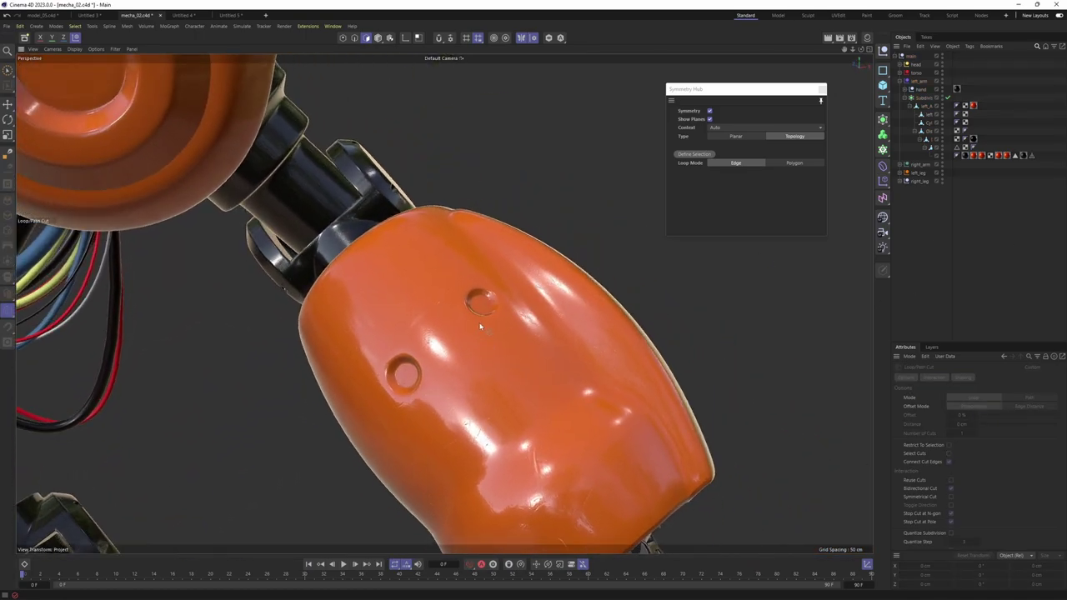
key("e")
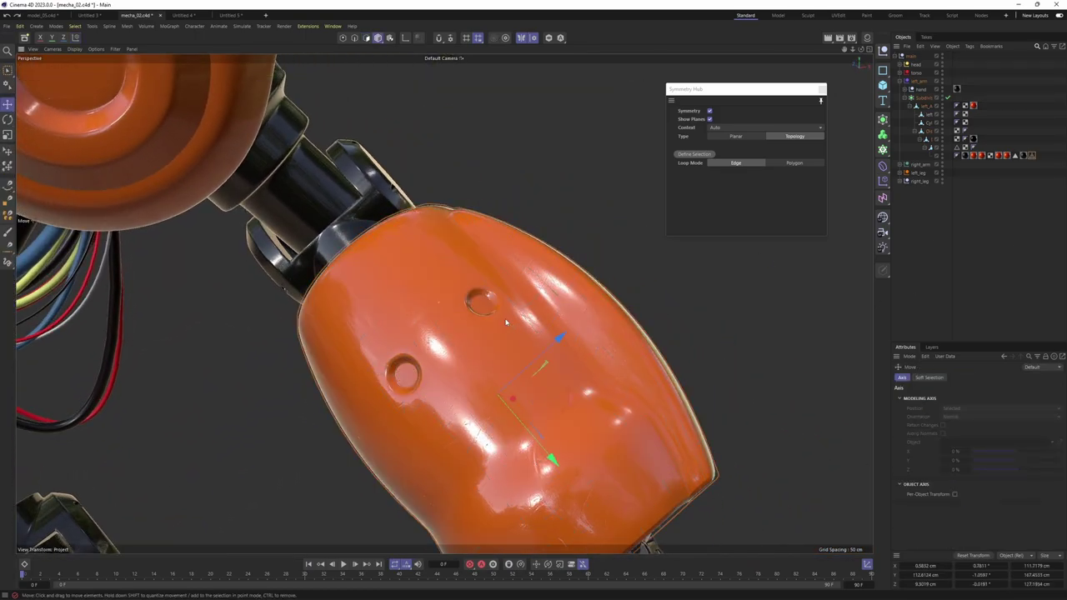
left_click_drag(543, 315, 674, 202, "alt")
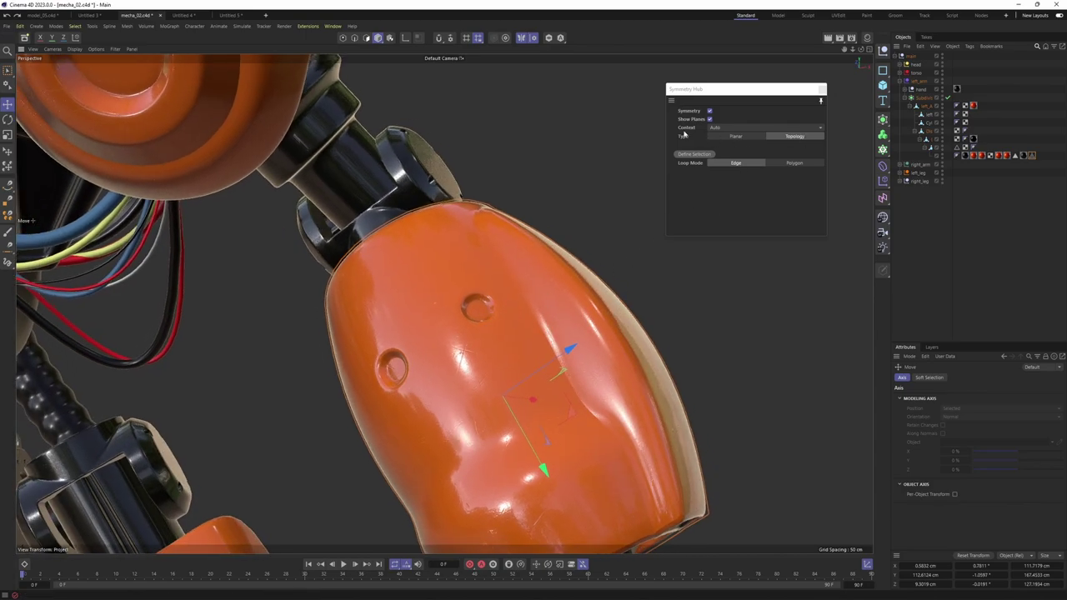
left_click_drag(592, 291, 790, 144, "alt")
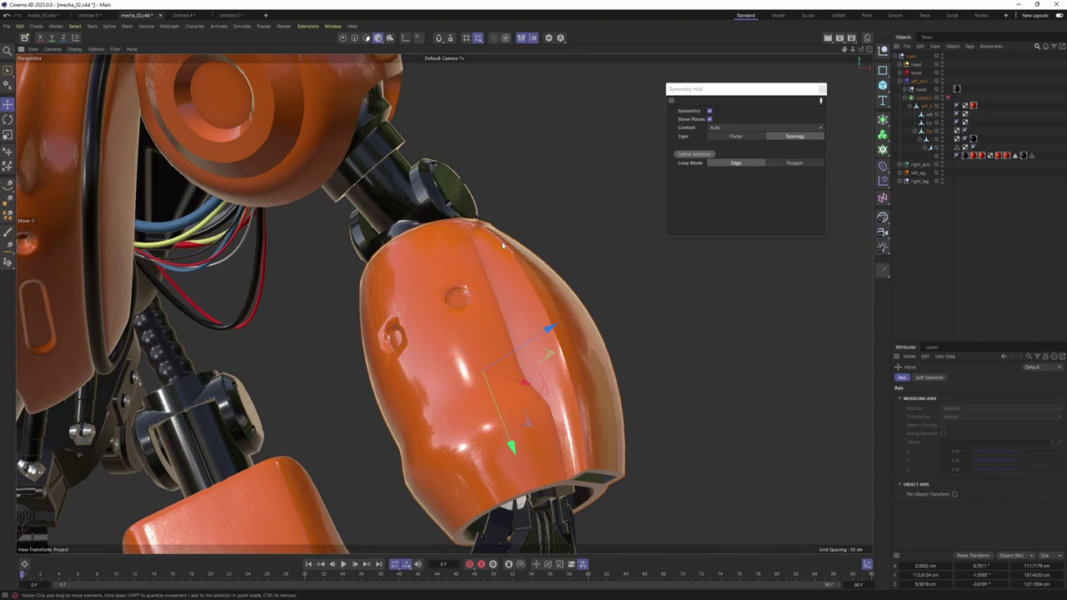
left_click_drag(485, 248, 575, 309, "alt")
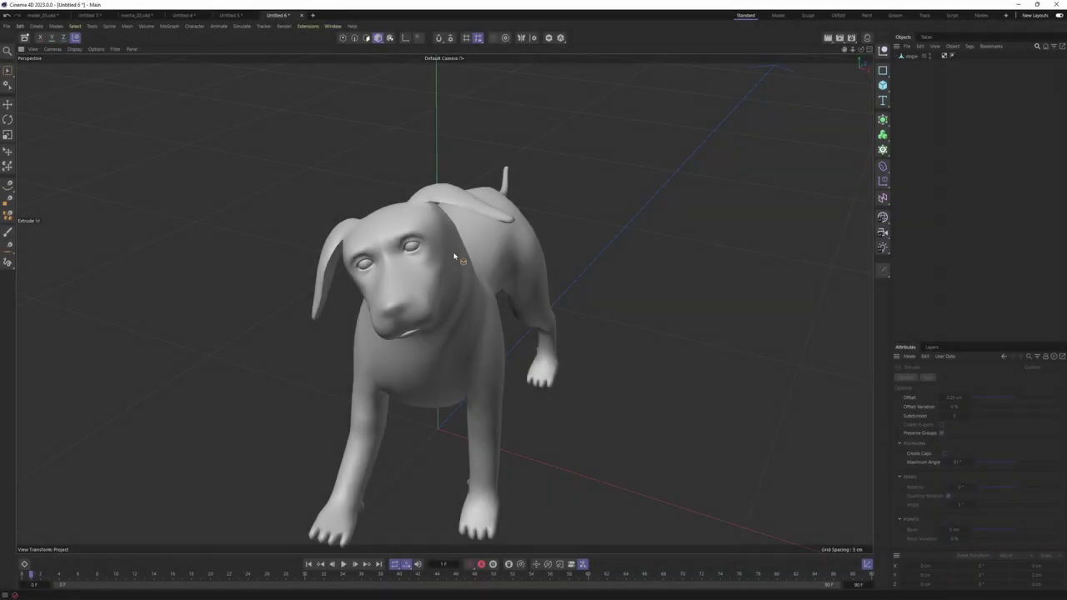
- Examine the asymmetrically posed dog model in the perspective, front and right views
left_click_drag(453, 238, 486, 269, "alt")
key("e")
middle_click(486, 269)
middle_click(583, 368)
middle_click_drag(348, 269, 412, 296, "alt")
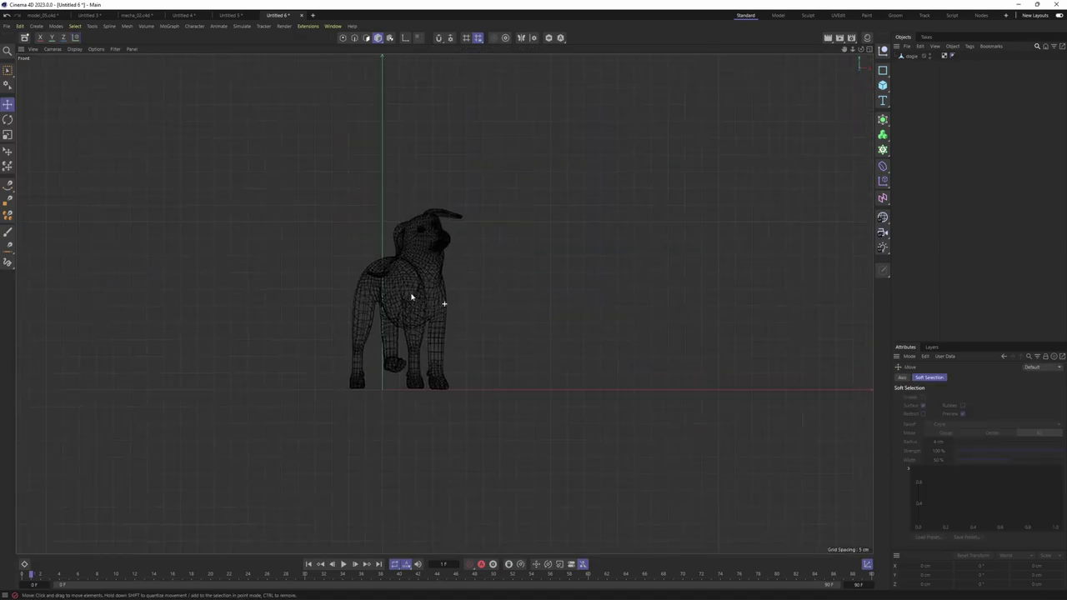
scroll(411, 296, "up", 2)
middle_click(432, 340)
middle_click(398, 333)
scroll(412, 290, "up", 3)
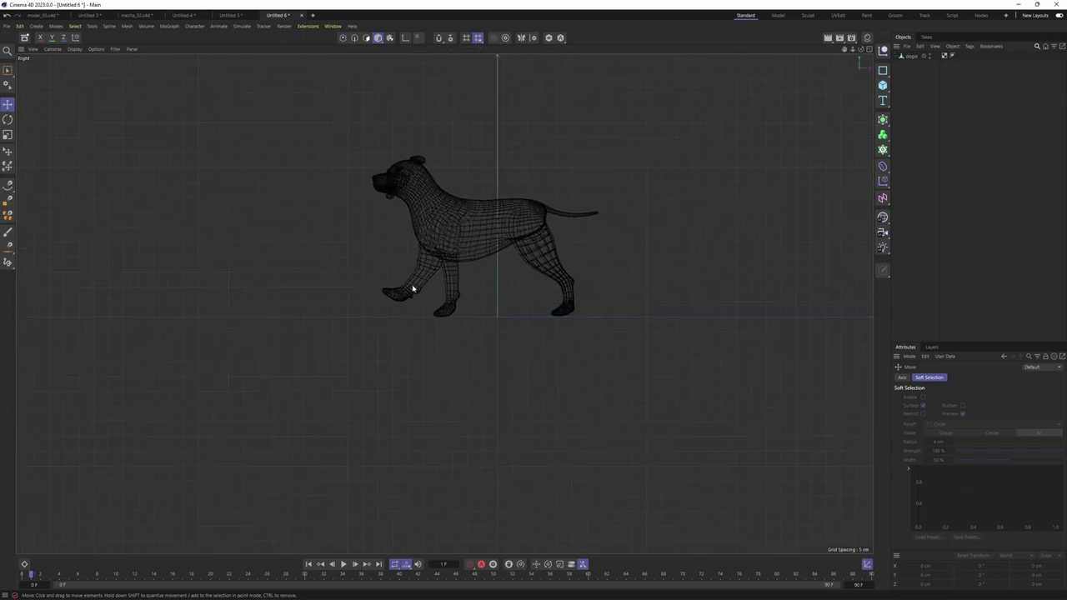
scroll(412, 290, "up", 2)
middle_click(506, 268)
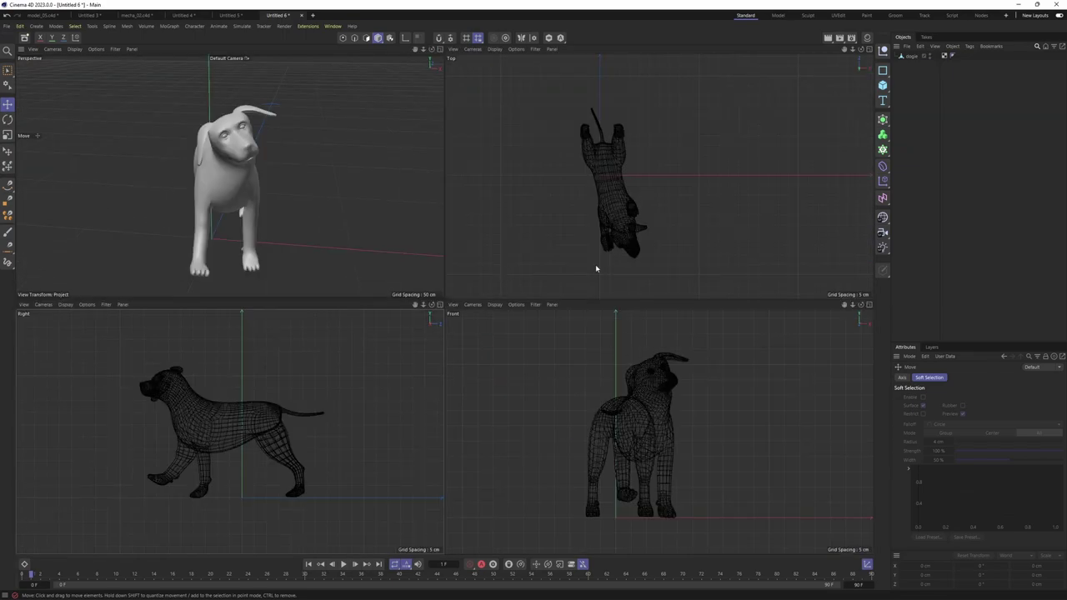
middle_click(255, 170)
left_click_drag(255, 169, 387, 214, "alt")
- Select the dog mesh and, in edge mode, select the edge loop down the middle of its head and body
left_click(912, 56)
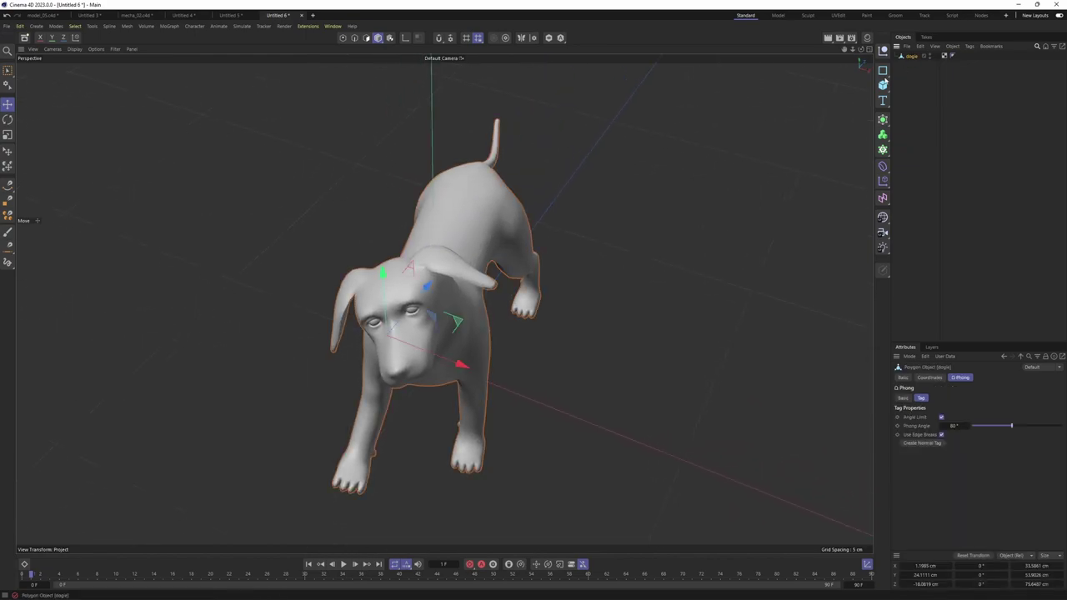
key("Return")
left_click_drag(591, 234, 446, 175, "alt")
scroll(511, 227, "up", 4)
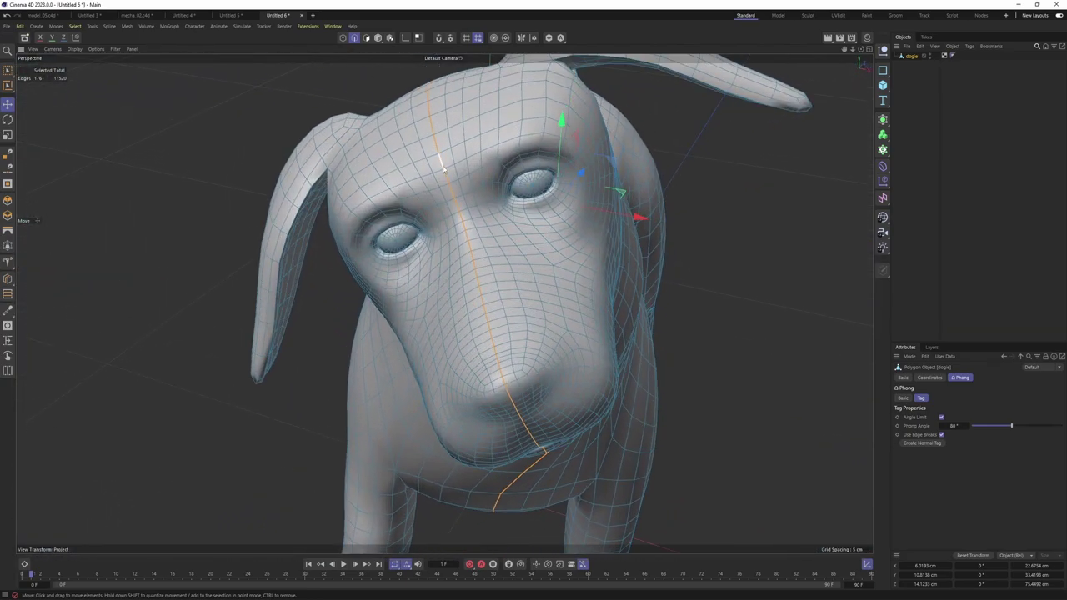
- Set the symmetry type to Topology, define the dog's center edge loop as the symmetry selection and select its tag
left_click(534, 40)
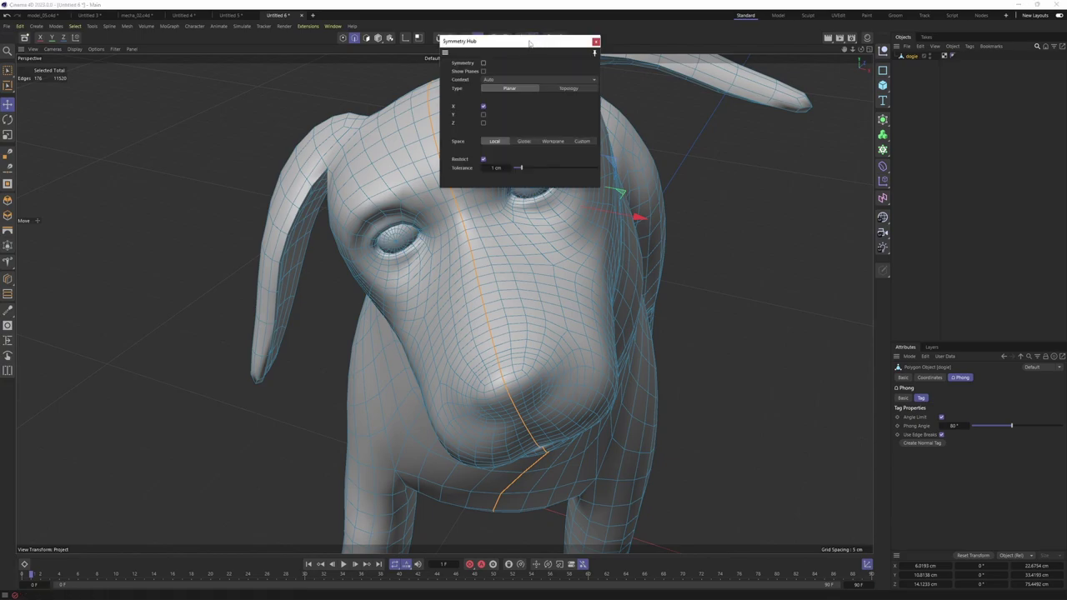
left_click_drag(534, 42, 747, 102)
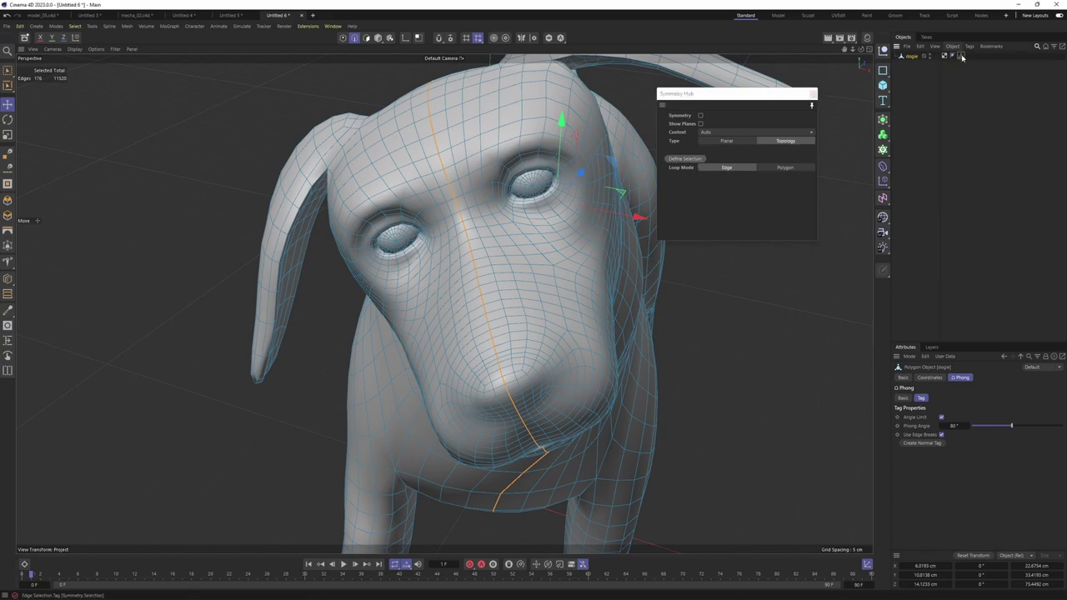
left_click_drag(578, 190, 494, 235, "alt")
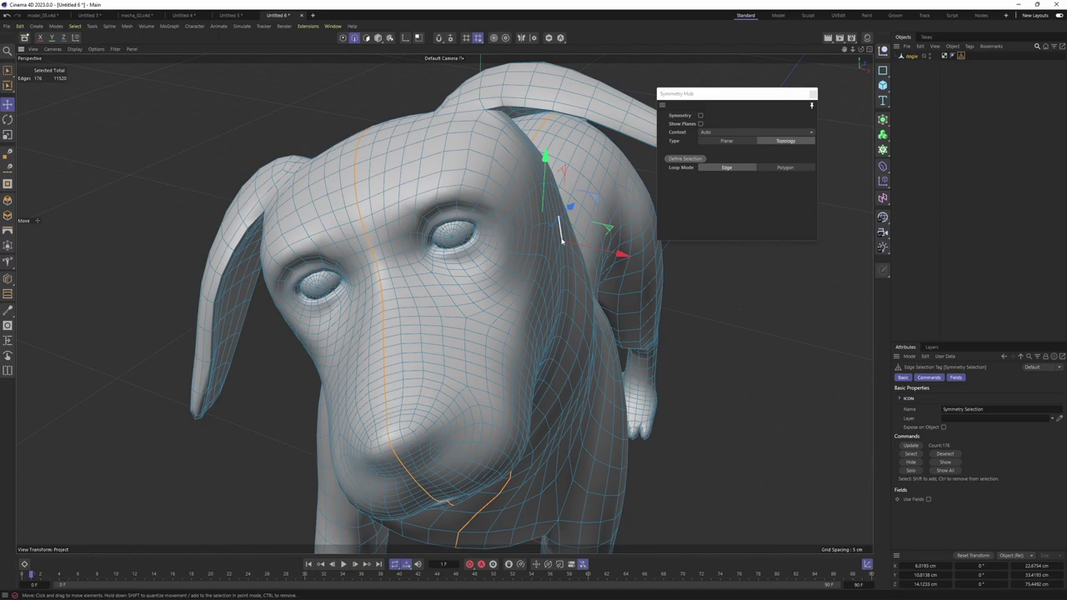
- Switch the dog mesh to polygon mode and enable symmetry
left_click_drag(561, 240, 552, 223, "alt")
key("Return")
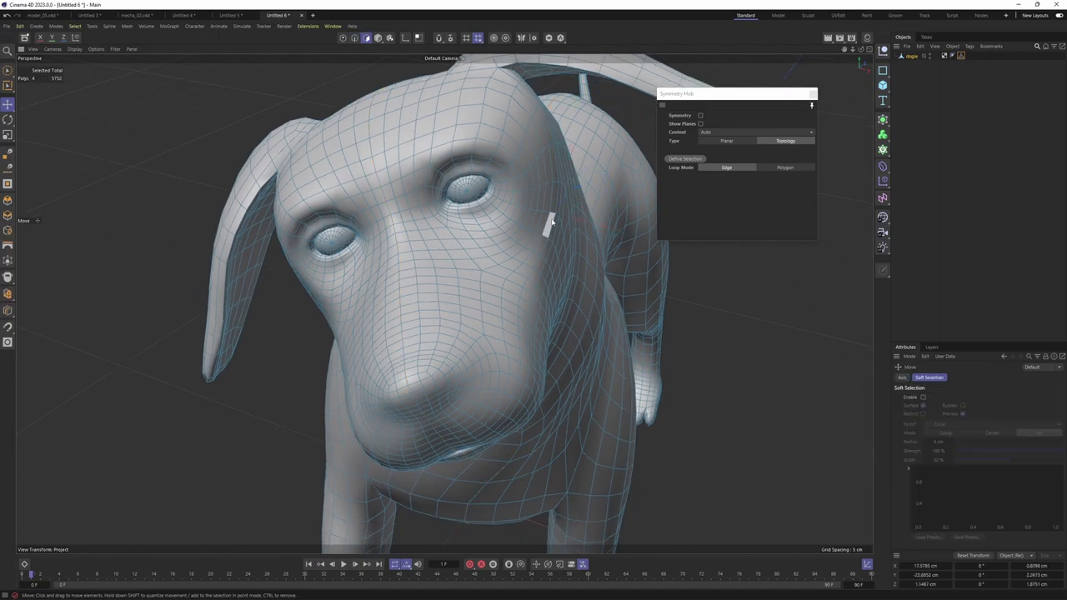
left_click_drag(535, 225, 725, 111, "alt")
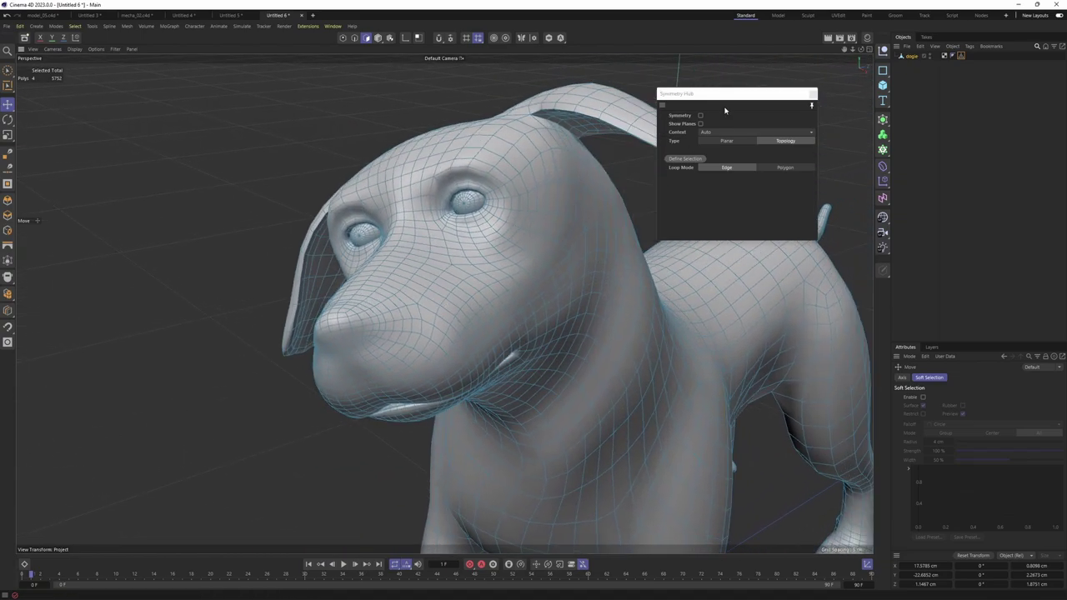
left_click_drag(584, 225, 517, 267, "alt")
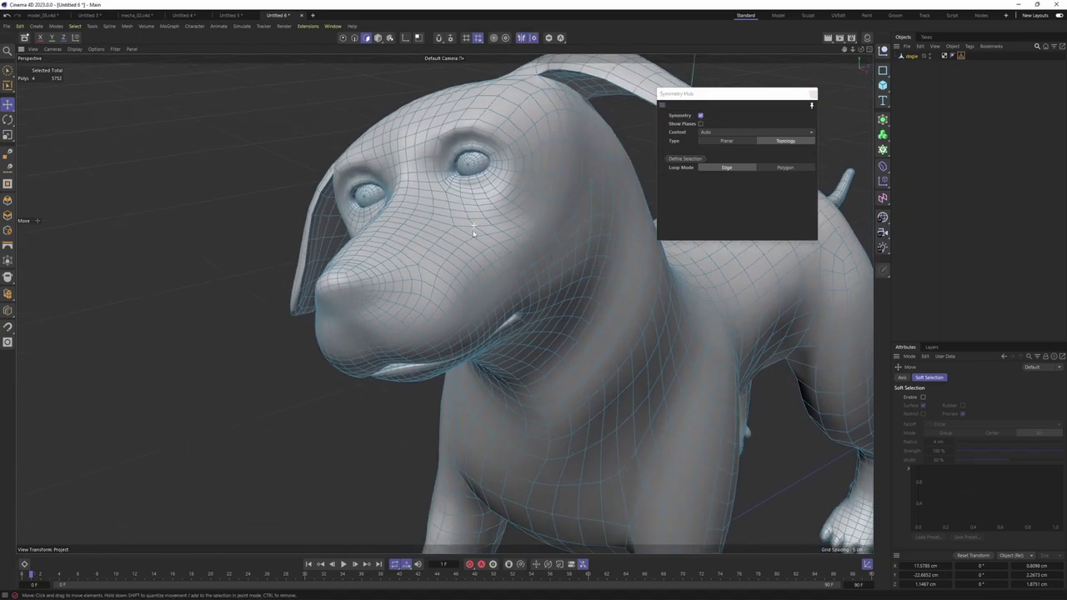
- Select a curved strip of polygons above one of the dog's eyes as an eyebrow, mirrored by topology symmetry
right_click_drag(492, 275, 529, 257, "alt")
left_click_drag(528, 257, 456, 231, "alt")
middle_click_drag(425, 84, 451, 163, "alt")
right_click_drag(451, 163, 491, 156, "alt")
left_click_drag(491, 156, 457, 173, "alt")
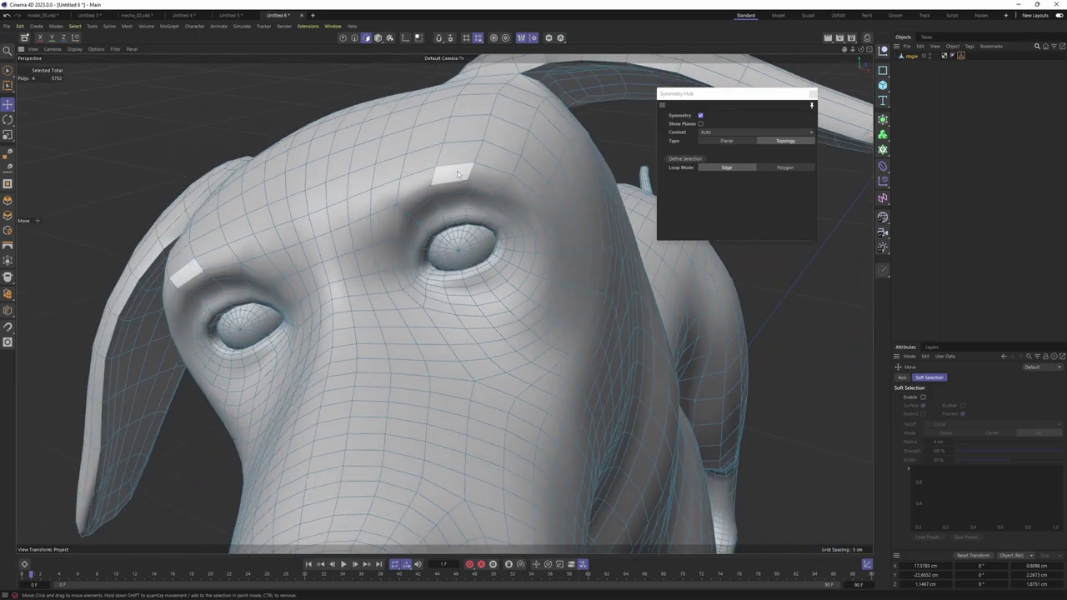
left_click(518, 185, "shift")
left_click_drag(518, 185, 529, 180, "alt")
middle_click_drag(436, 199, 505, 182, "alt")
left_click_drag(506, 182, 421, 227, "alt")
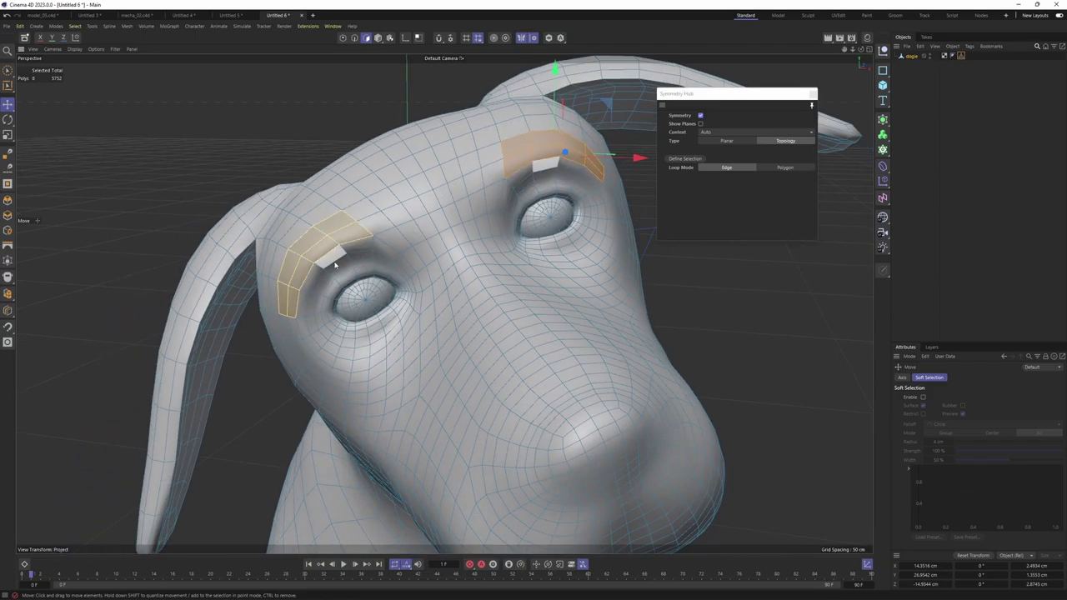
- Extrude the mirrored eyebrow polygons slightly outward from the dog's forehead
scroll(415, 222, "down", 10)
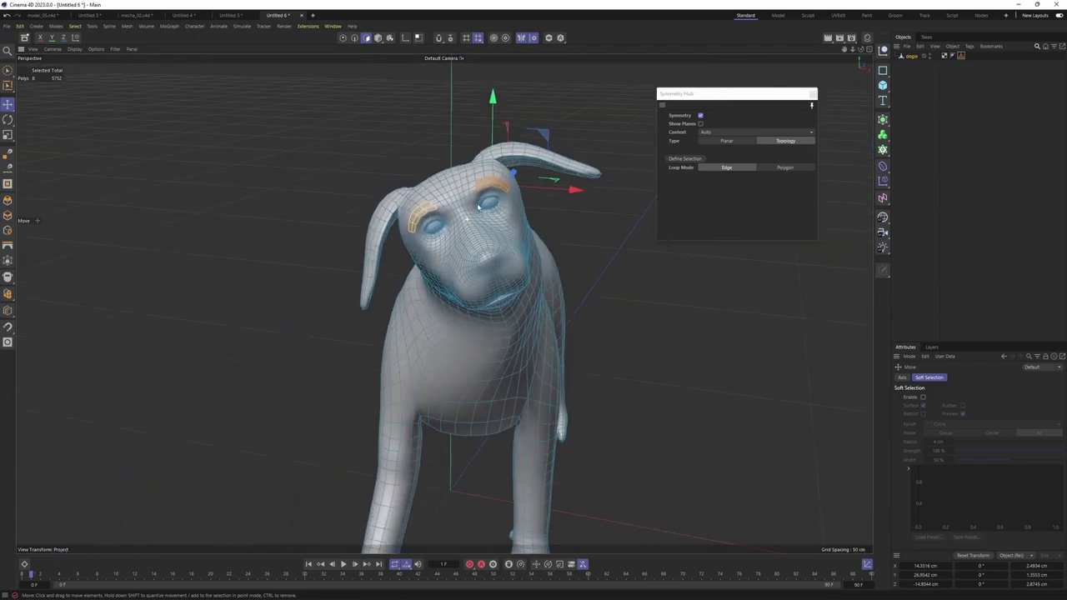
left_click_drag(479, 206, 518, 274, "alt")
scroll(505, 273, "up", 5)
key("d")
scroll(462, 350, "down", 5)
middle_click_drag(462, 350, 459, 260, "alt")
- Select a two-by-two polygon patch on the outer side of the dog's front paw and check its mirrored counterpart
key("e")
left_click_drag(507, 353, 453, 358, "alt")
scroll(451, 306, "up", 5)
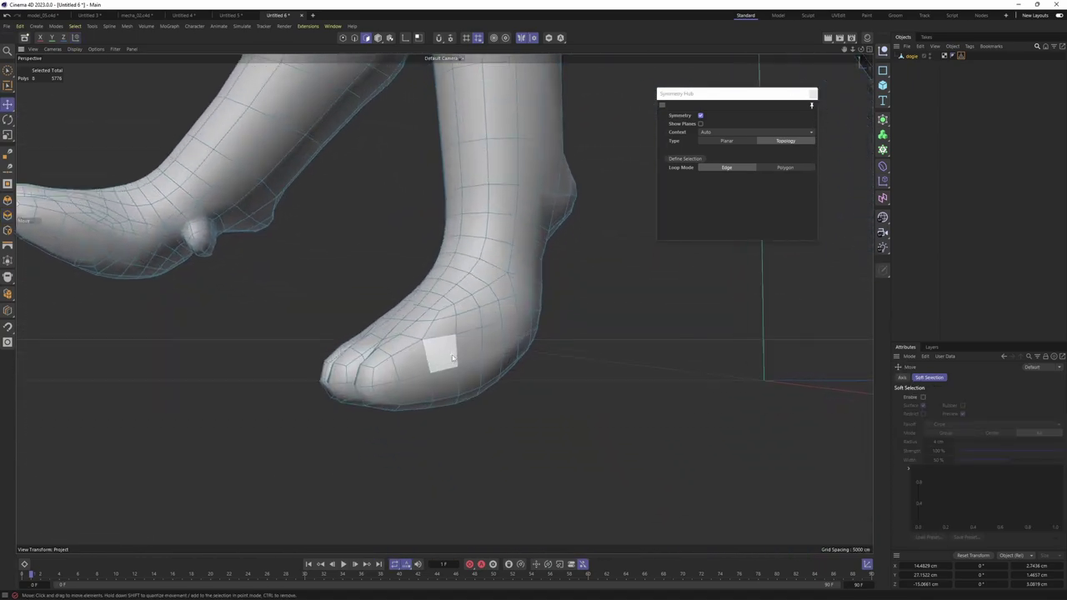
scroll(454, 363, "up", 2)
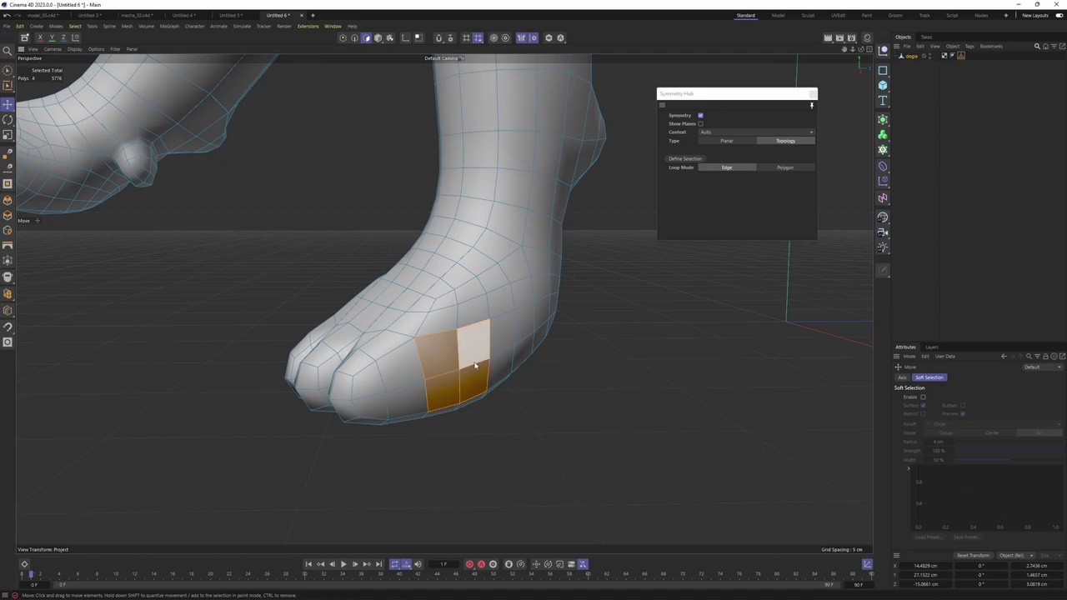
scroll(475, 365, "down", 6)
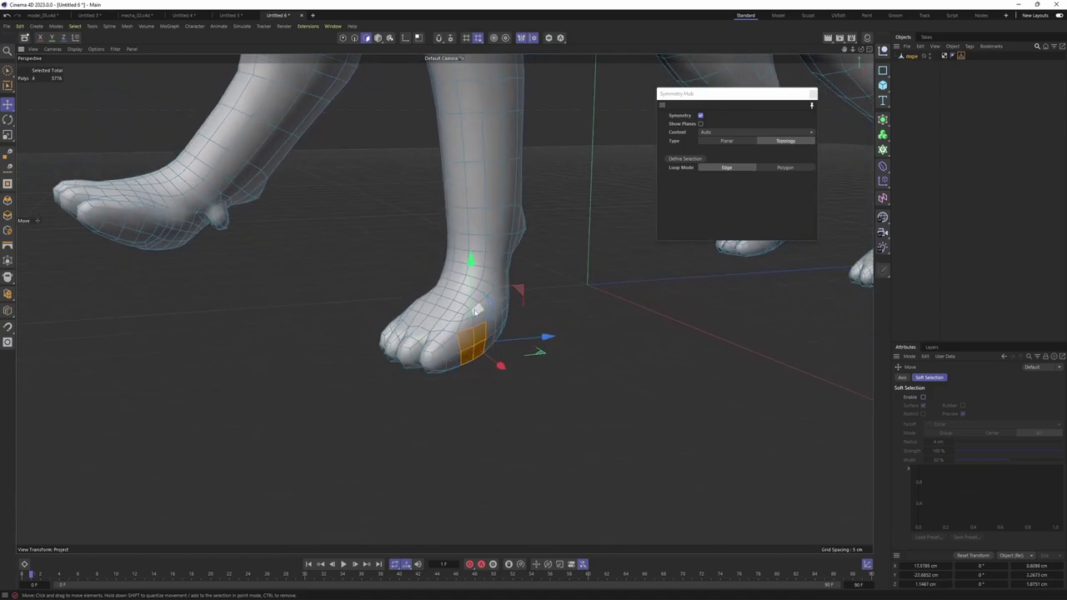
left_click_drag(507, 355, 534, 334, "alt")
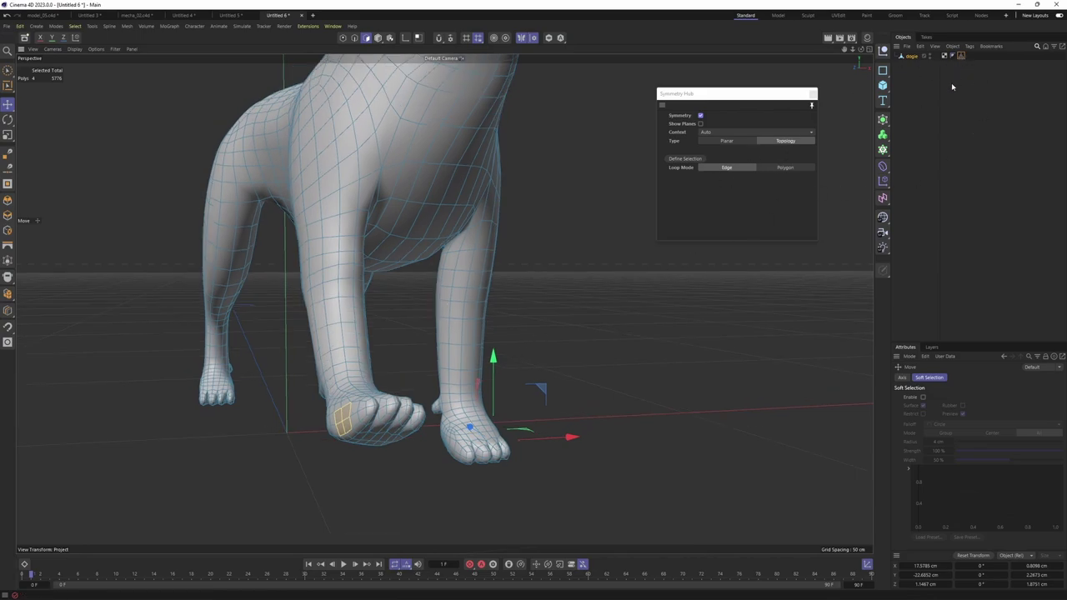
- Examine the mirrored polygon highlight on the dog's tail and trace the symmetry selection edges along its tail and back
left_click_drag(514, 360, 500, 334, "alt")
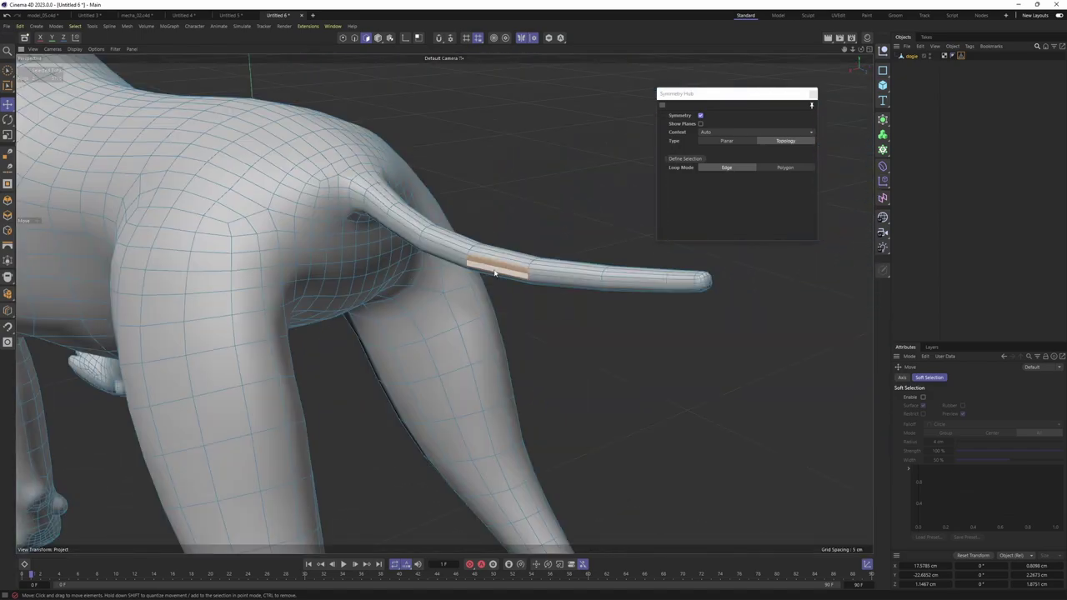
left_click_drag(451, 251, 406, 286, "alt")
scroll(470, 278, "up", 4)
left_click_drag(469, 278, 500, 322, "alt")
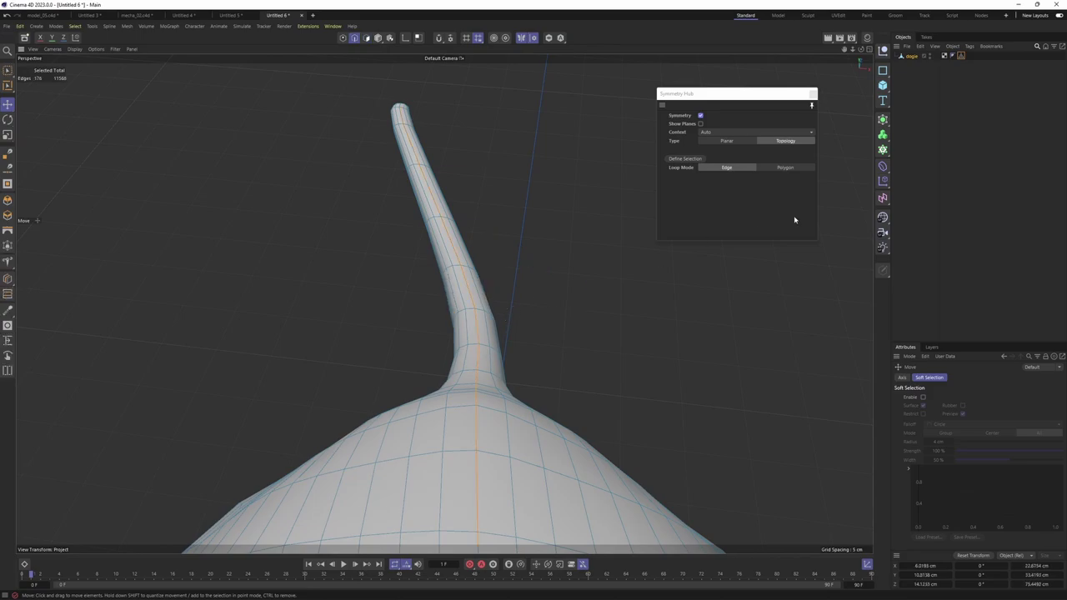
scroll(489, 326, "down", 5)
scroll(436, 221, "down", 6)
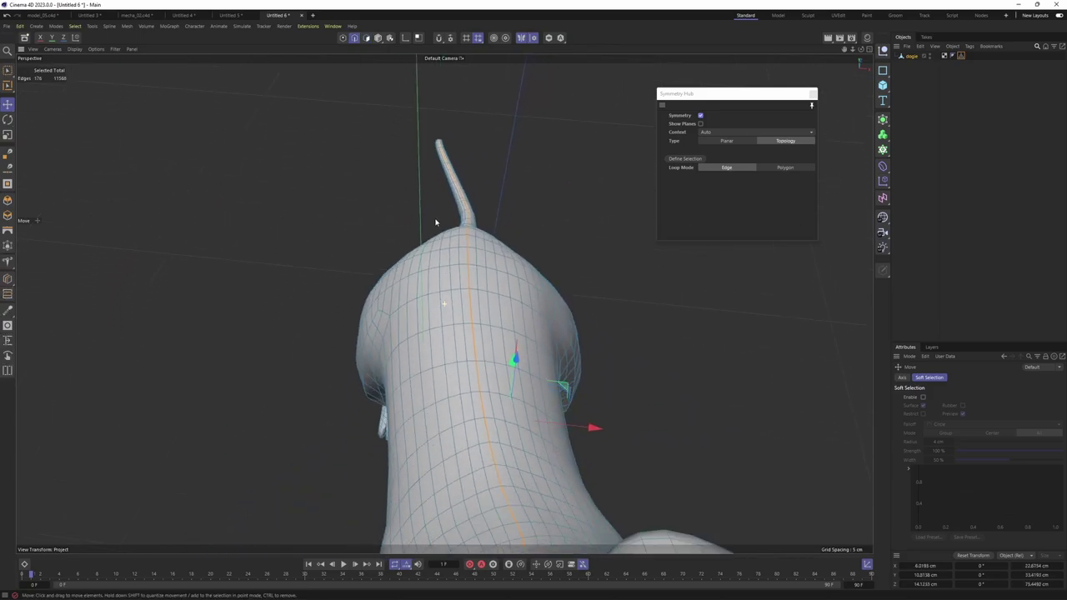
left_click_drag(446, 246, 428, 207, "alt")
left_click_drag(482, 375, 468, 287, "alt")
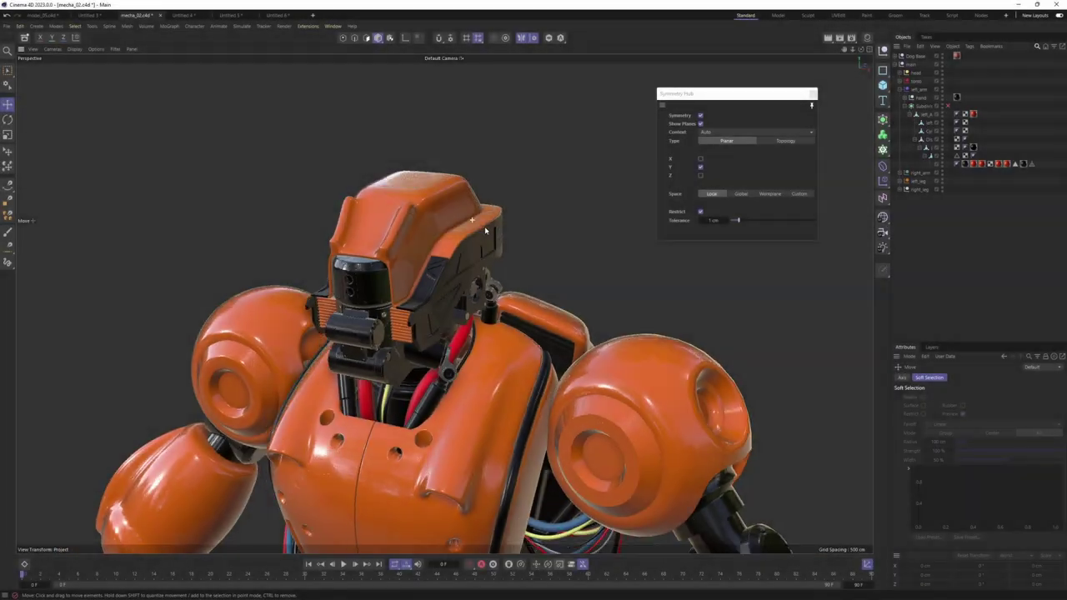
- Add a Symmetry generator object to the mecha scene
left_click_drag(487, 231, 556, 219, "alt")
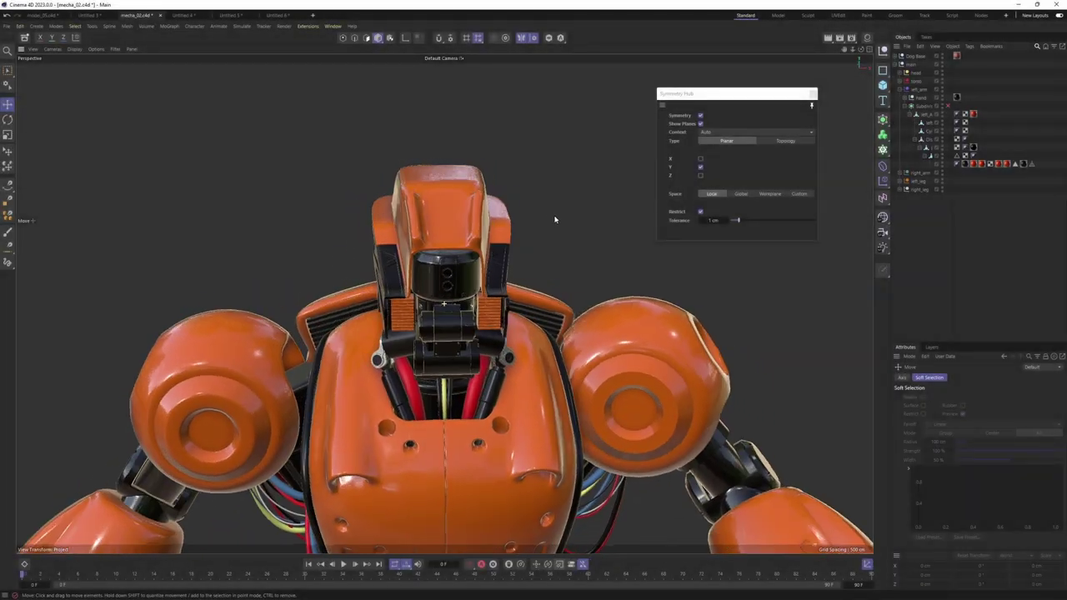
middle_click_drag(555, 219, 545, 226, "alt")
right_click_drag(545, 222, 581, 224, "alt")
left_click_drag(445, 304, 398, 252, "alt")
left_click_drag(481, 281, 509, 299, "alt")
left_click(883, 121)
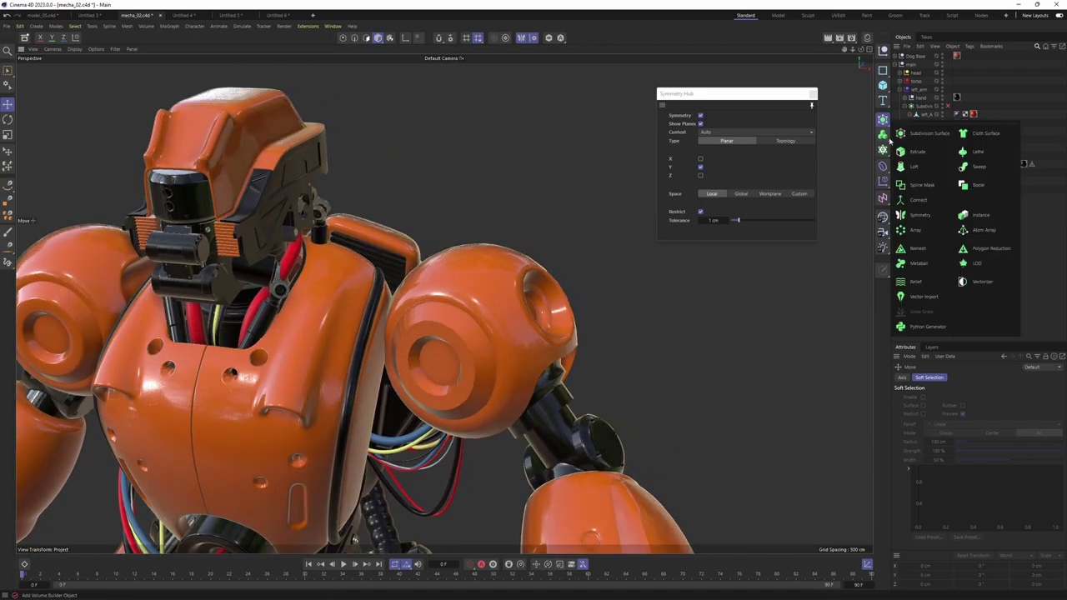
left_click(921, 215)
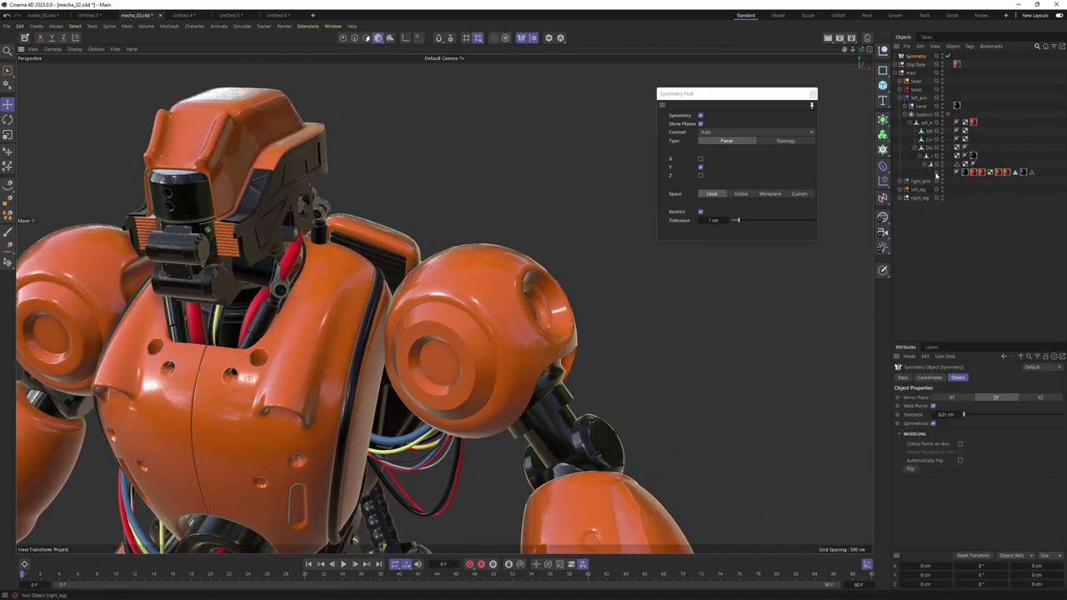
- Deselect the Symmetry object and look over the mecha's head, torso and arms from several angles
left_click_drag(634, 194, 575, 284, "alt")
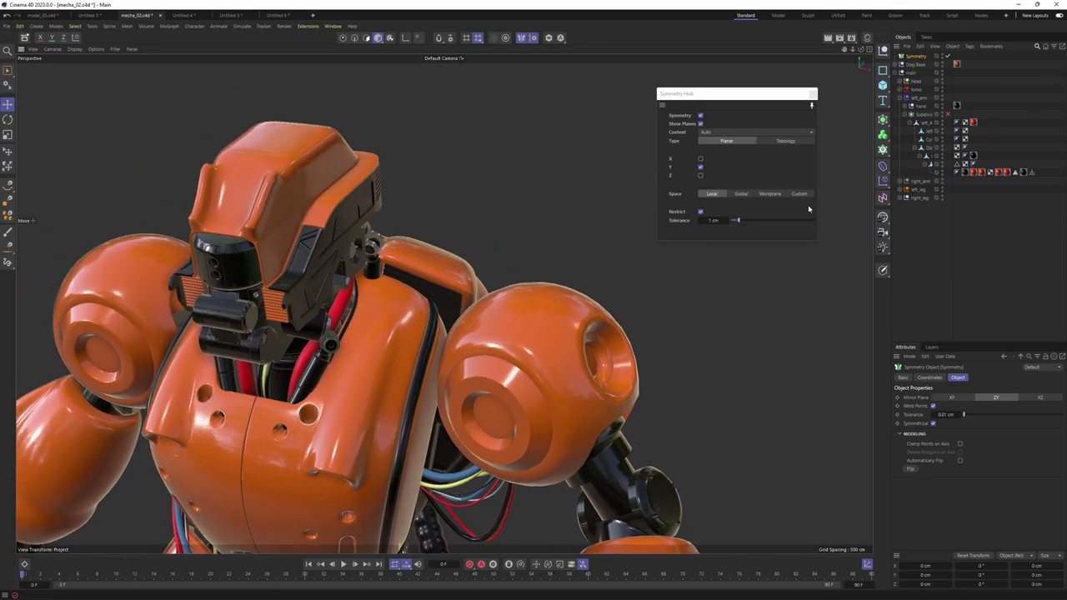
left_click(773, 291)
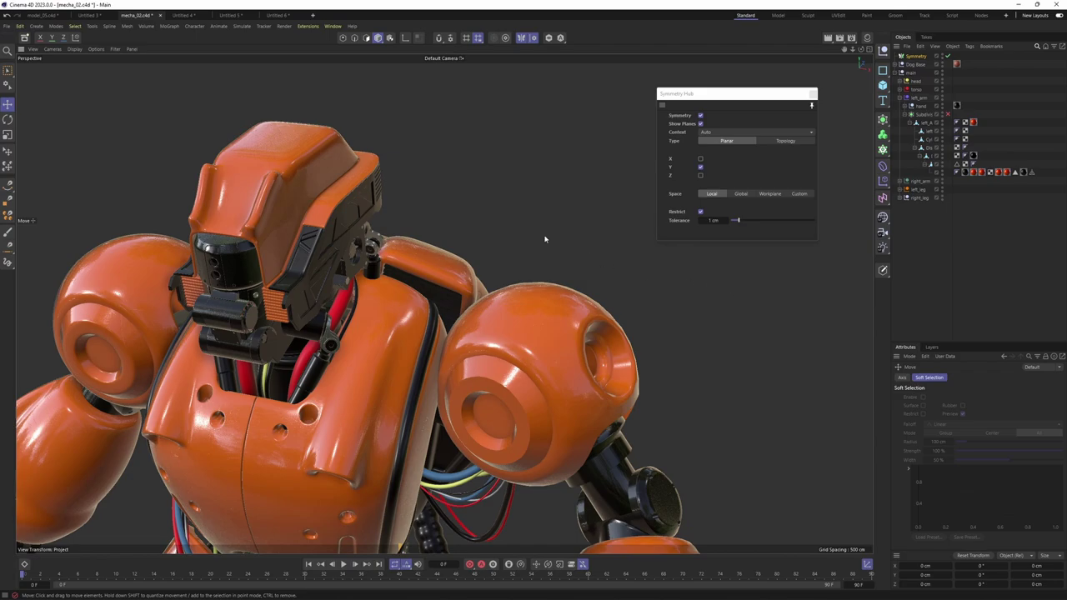
left_click_drag(542, 239, 557, 315, "alt")
scroll(557, 314, "up", 2)
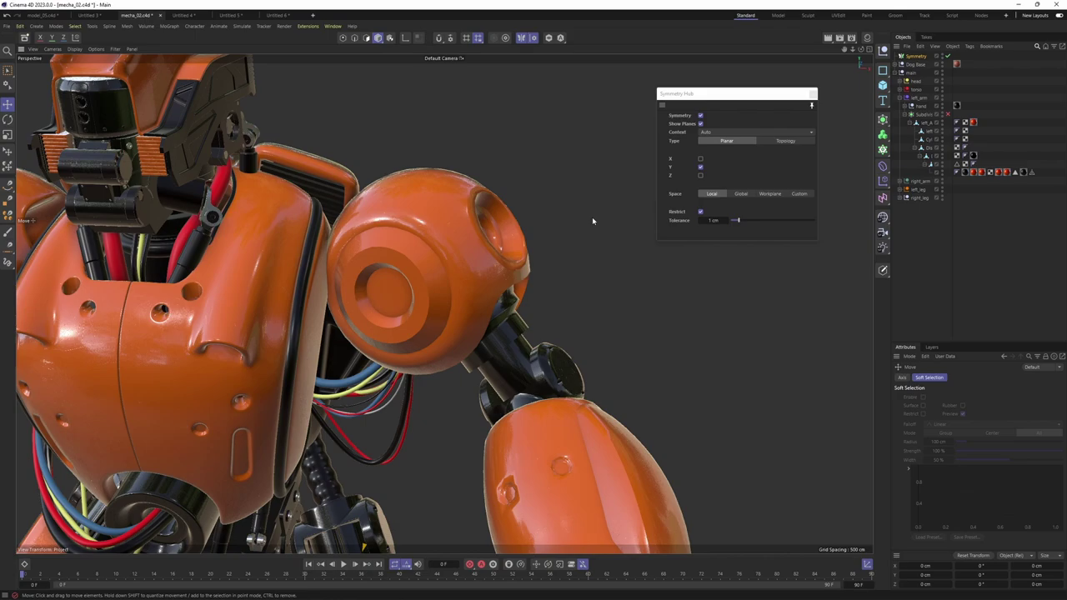
left_click_drag(592, 222, 567, 271, "alt")
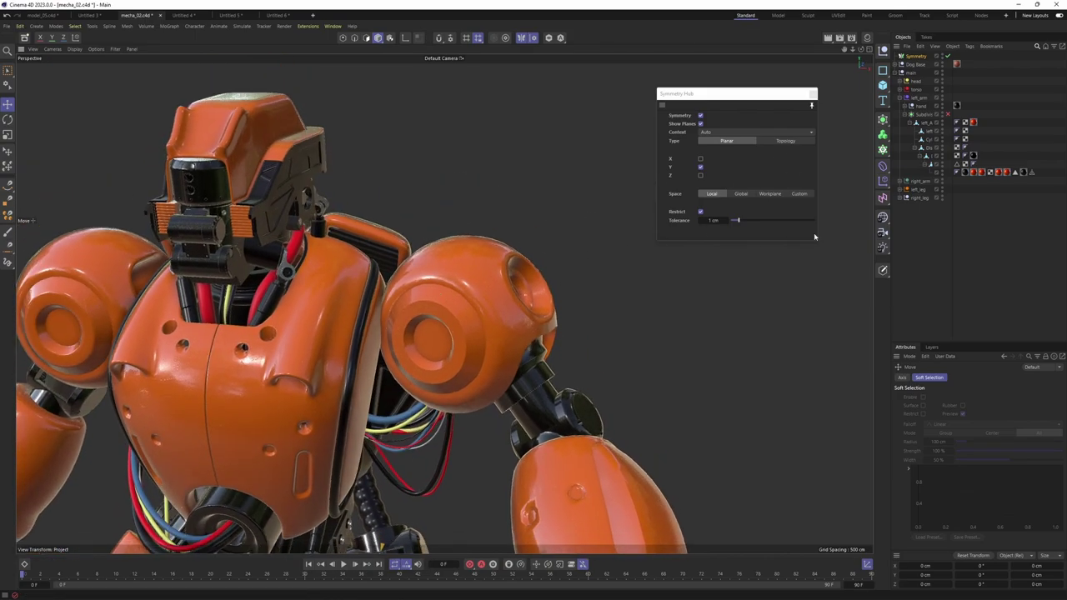
left_click_drag(567, 225, 417, 209, "alt")
key("d")
right_click_drag(417, 208, 479, 193, "alt")
mouse_move(479, 192)
left_mouse_down("alt")
mouse_move(558, 184)
mouse_move(501, 232)
left_mouse_up("alt")
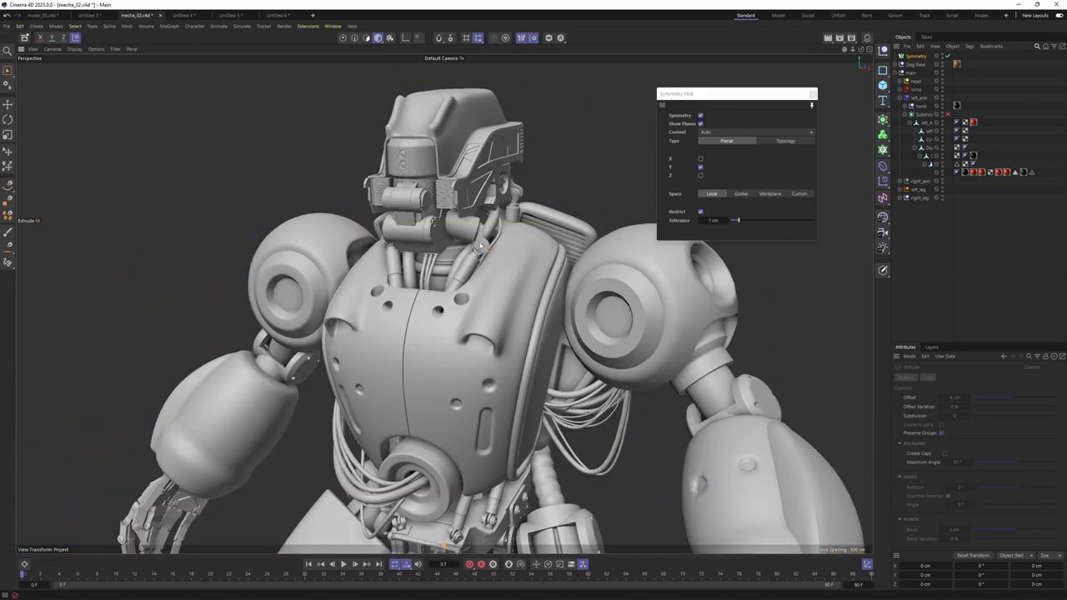